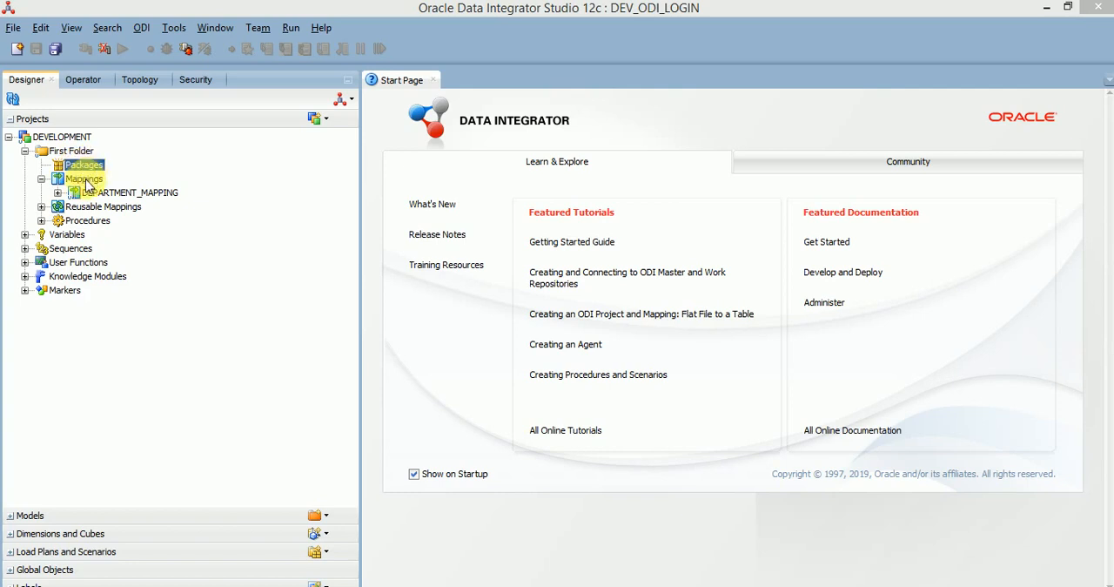
Step: Create a mapping named FILE_TO_TABLE with an empty dataset in First Folder, and expand the Models section
click(83, 179)
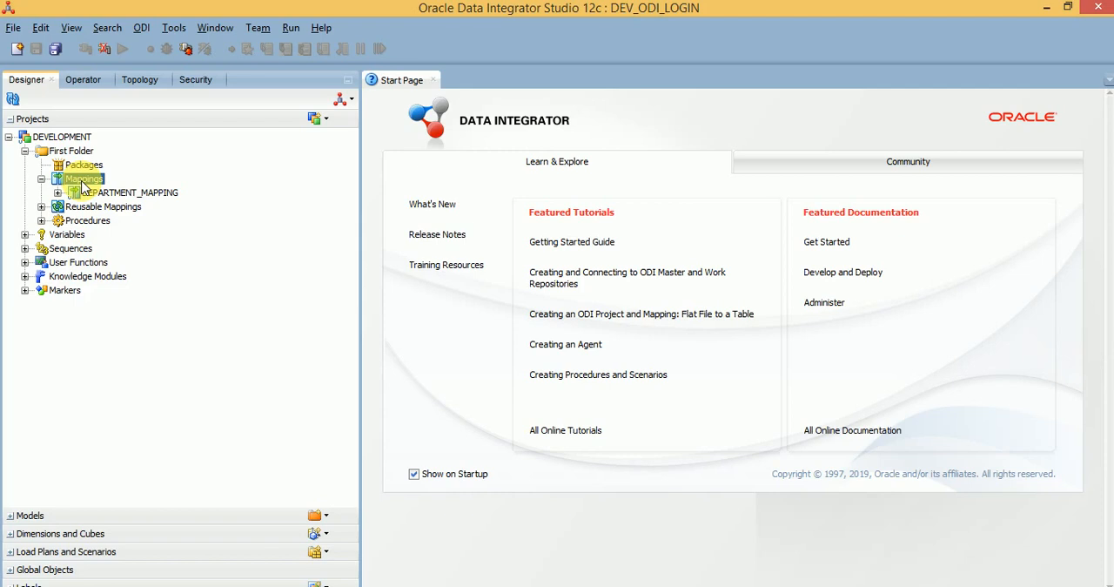
right_click(84, 187)
click(92, 187)
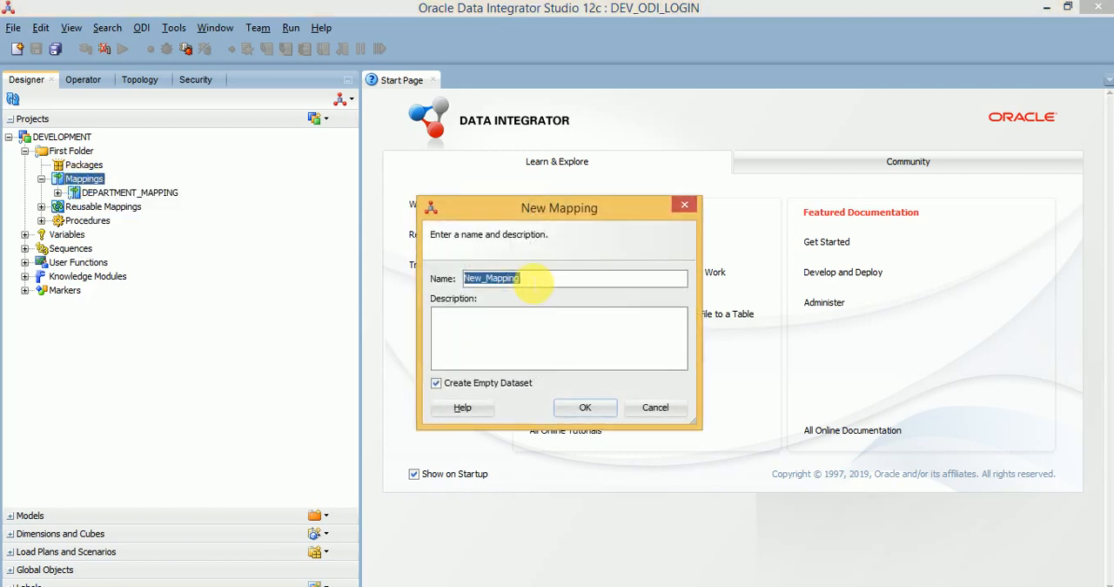
text(FI)
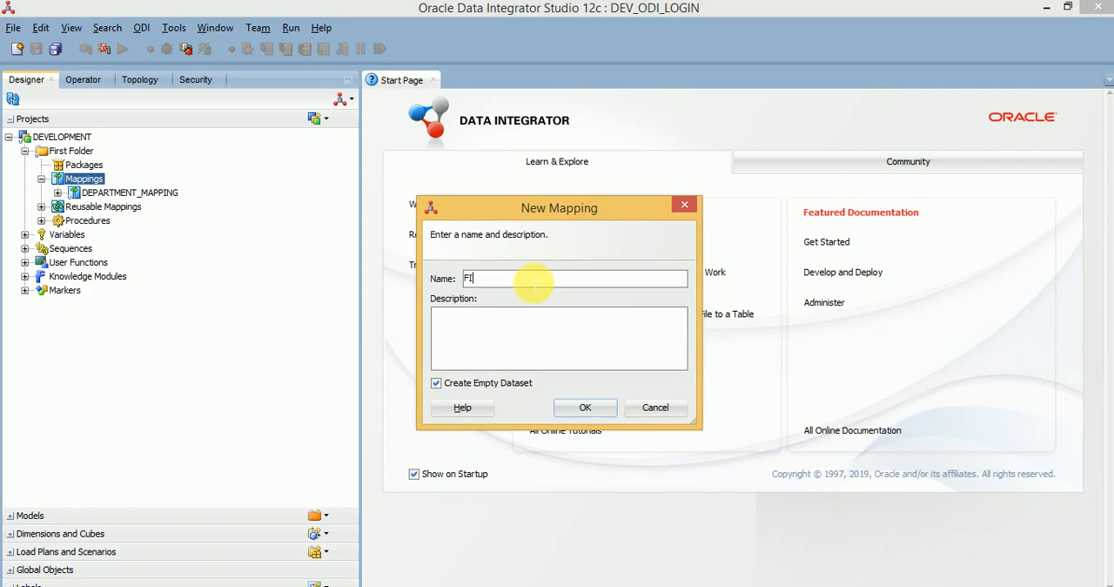
text(LE_TO_TABLE)
click(575, 409)
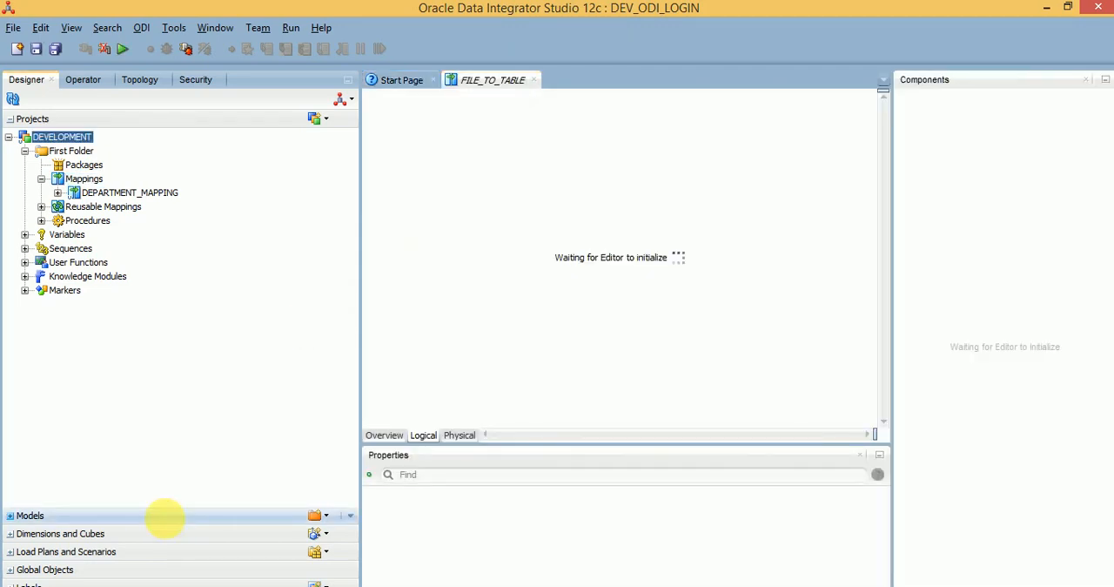
click(164, 516)
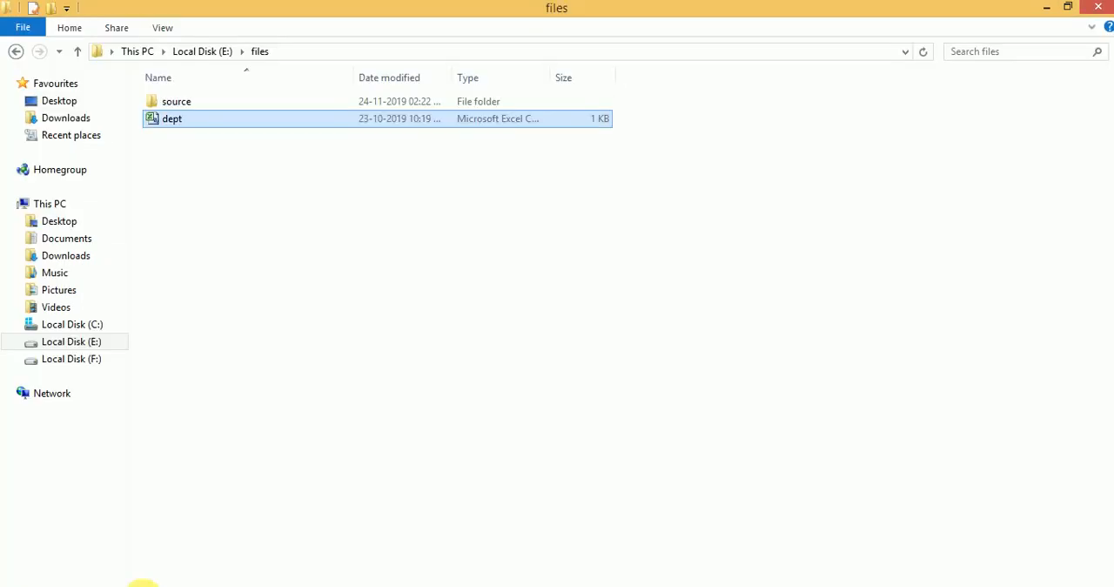
Step: In File Explorer, permanently delete the dept file from the E:\files folder
click(296, 51)
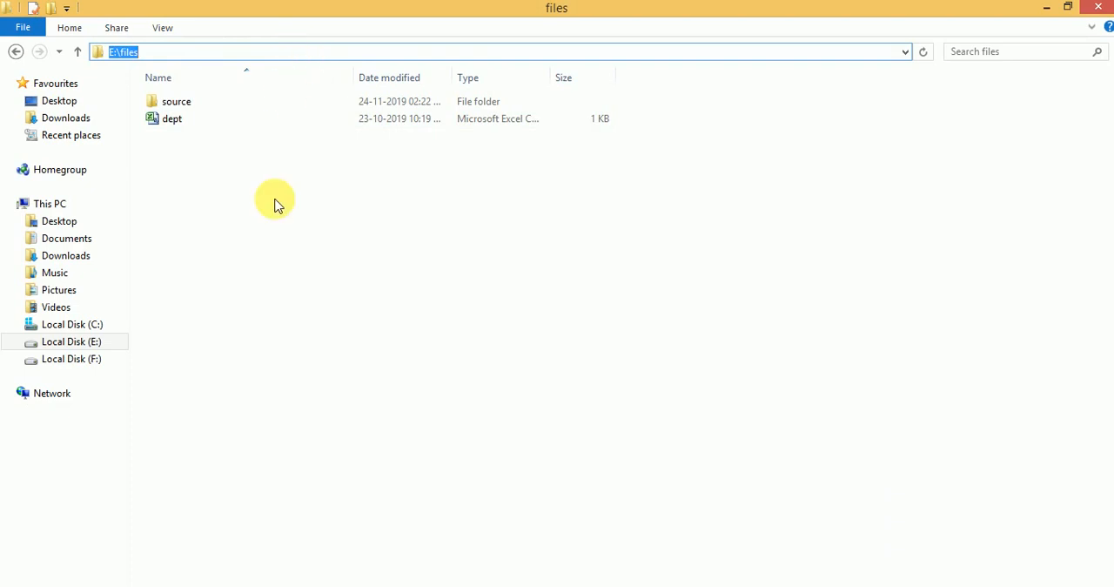
click(186, 123)
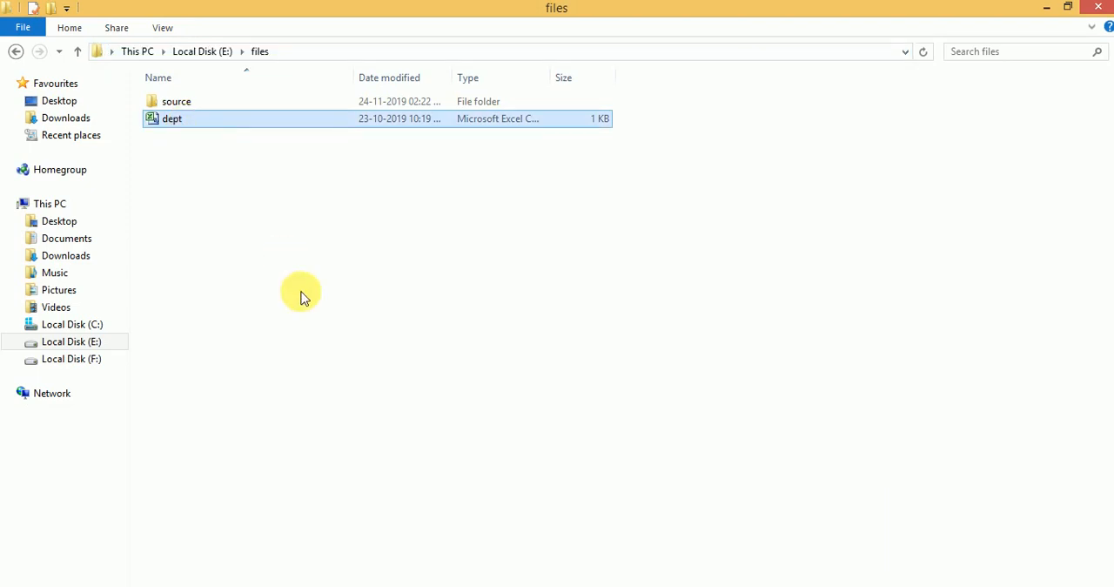
key(shift+Delete)
key(Return)
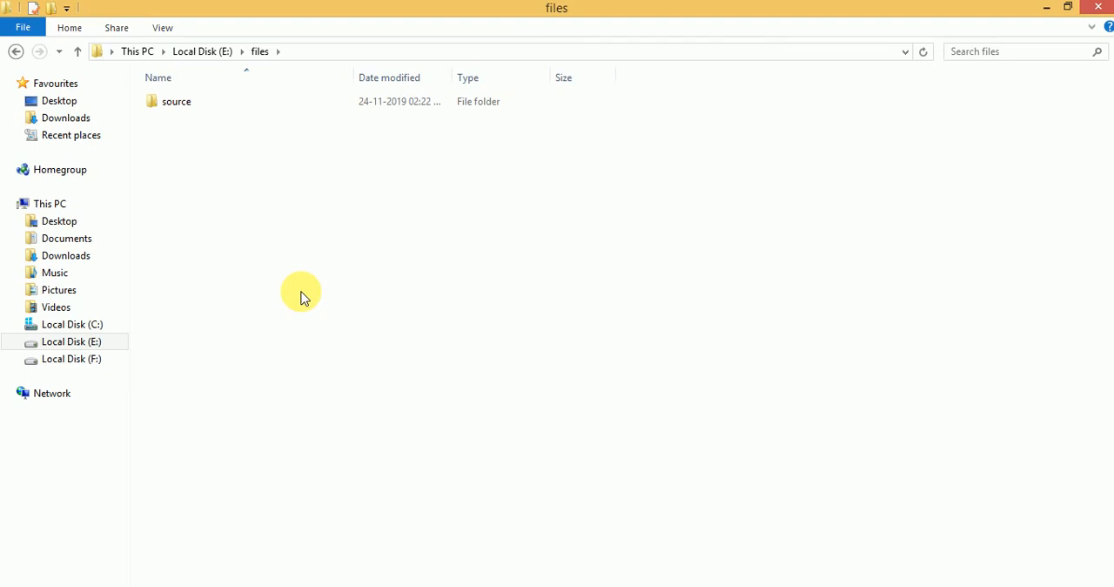
Step: Switch back to Oracle Data Integrator Studio and add the DEPT_FILE datastore from SRC_FILE_MDL as a source in the Default dataset
click(326, 586)
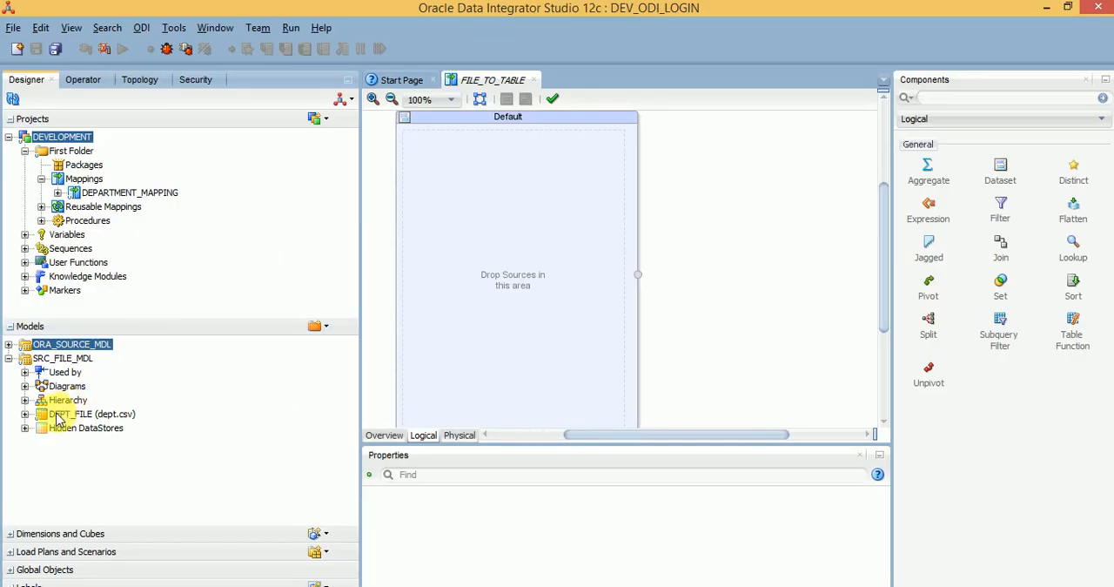
click(9, 345)
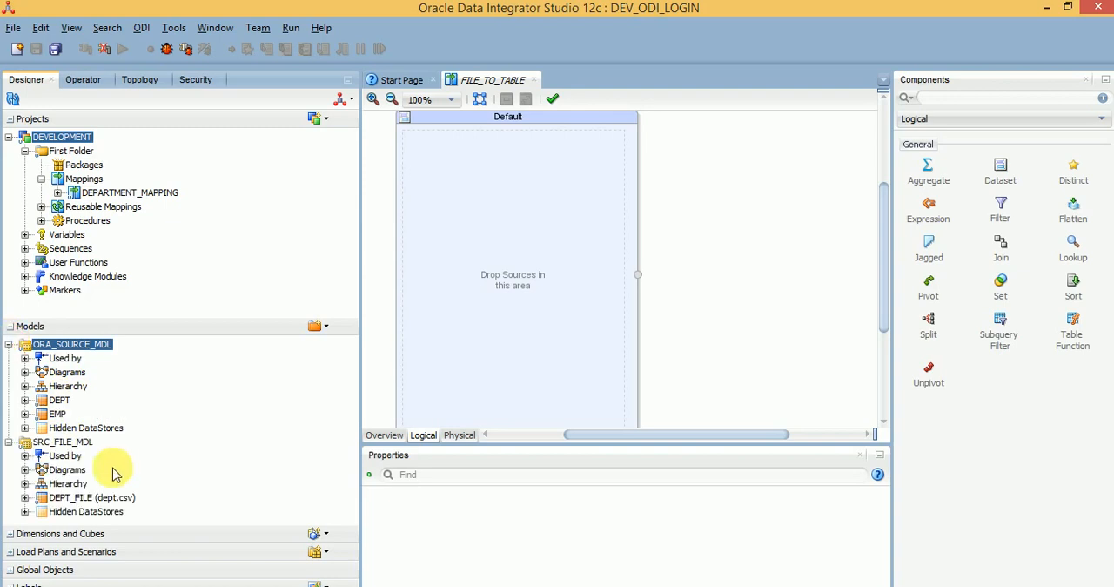
click(91, 497)
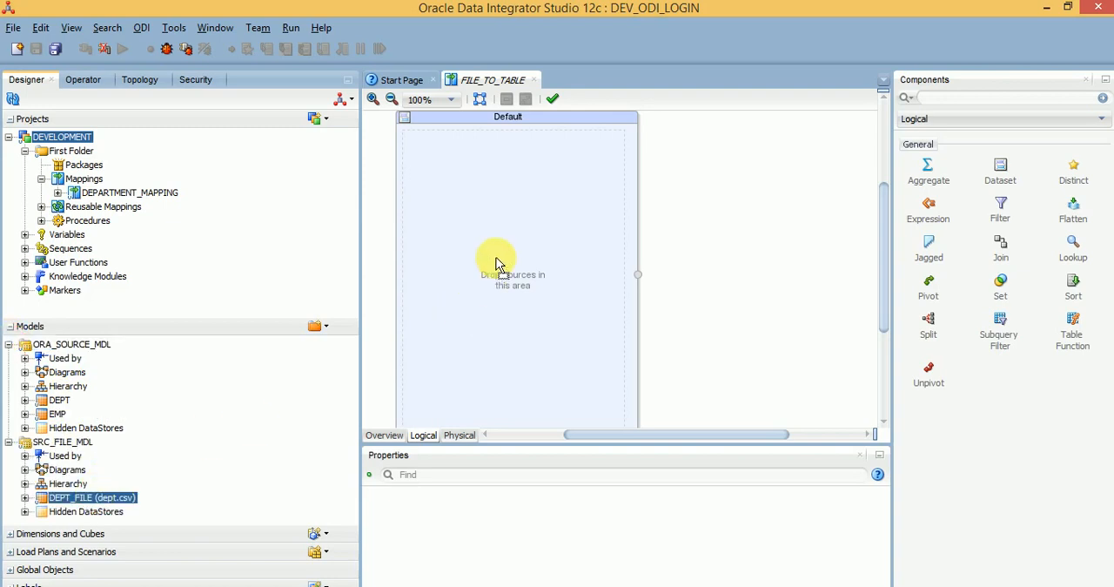
drag(499, 263, 499, 264)
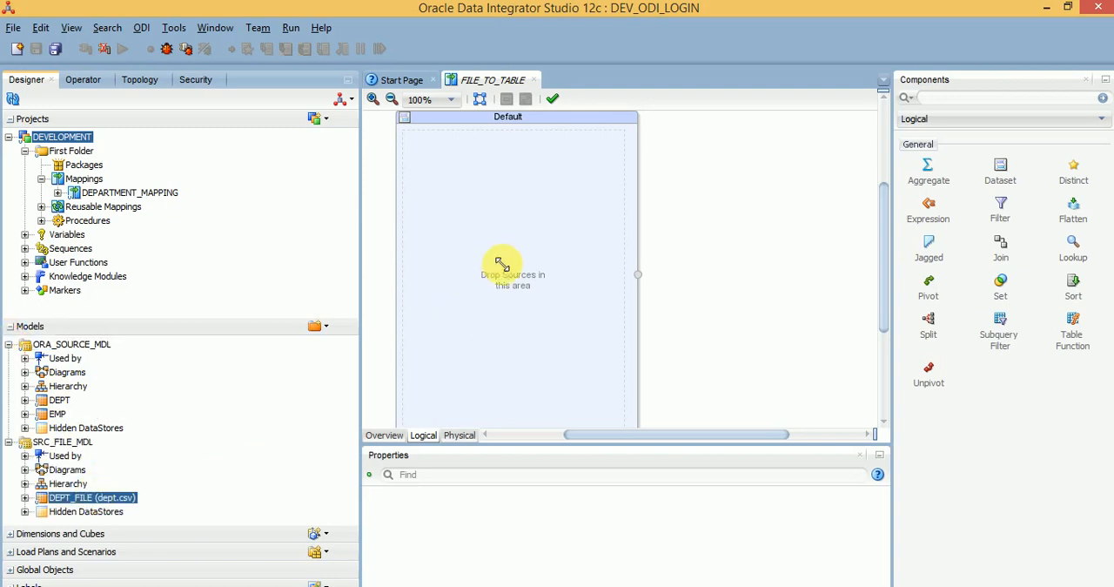
click(502, 264)
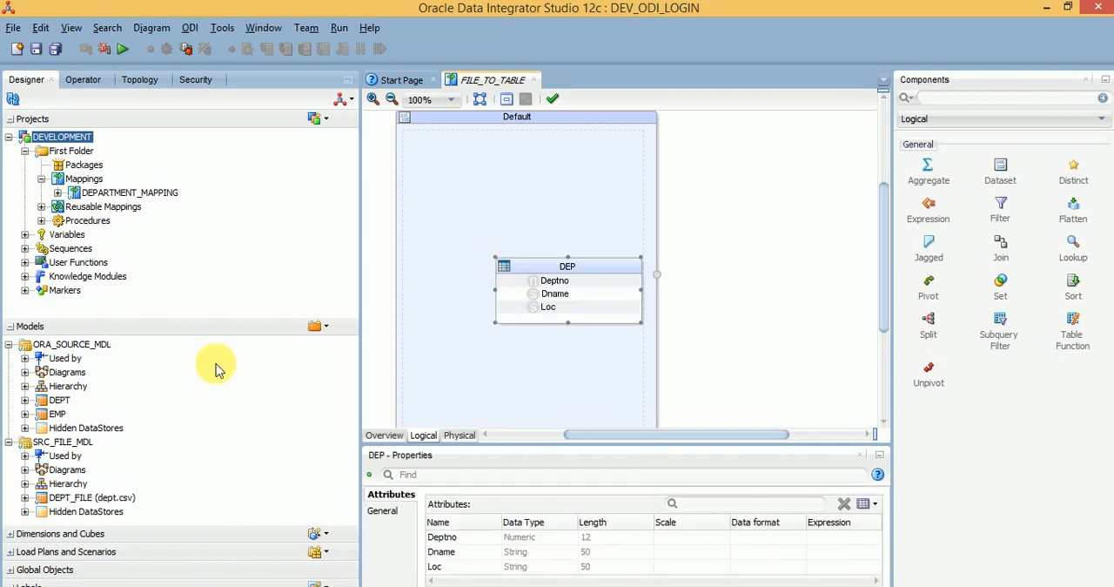
Step: Add the DEPT table from ORA_SOURCE_MDL as the target outside the dataset and connect the Default dataset to it, accepting the attribute matching
drag(55, 401, 722, 239)
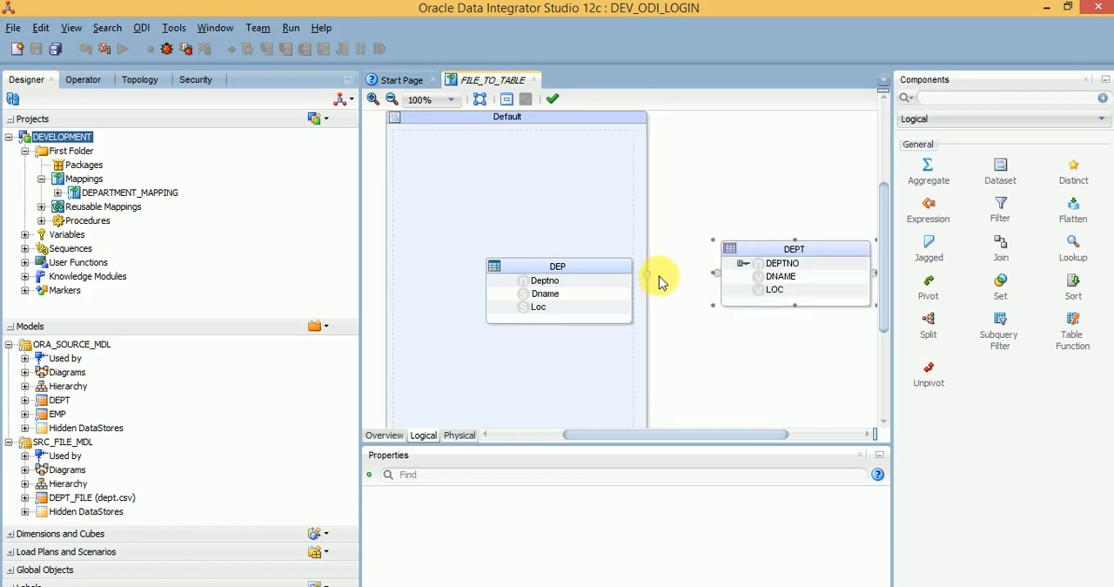
drag(646, 276, 723, 276)
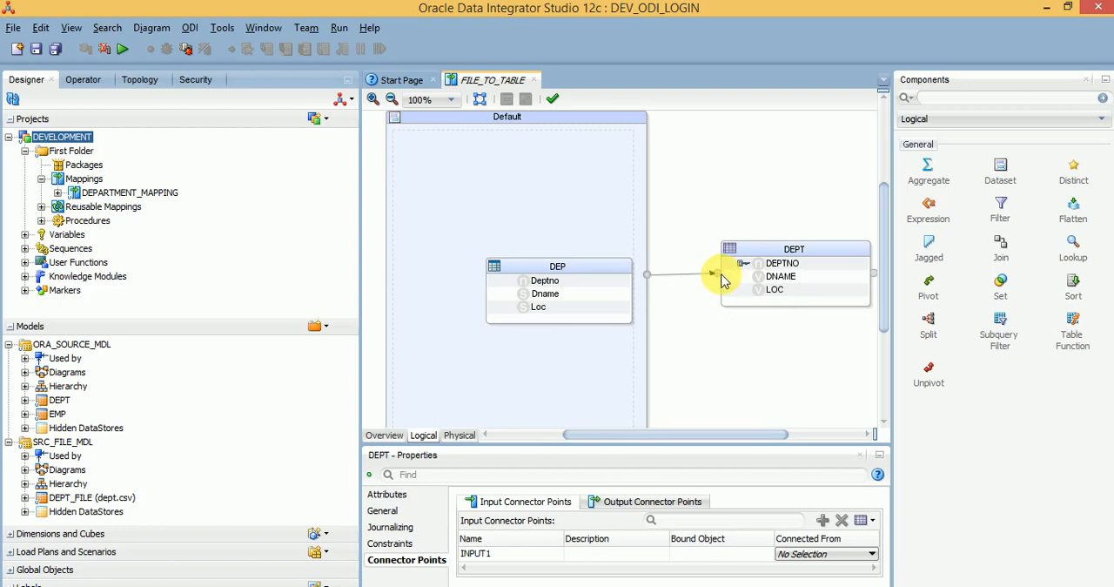
click(581, 488)
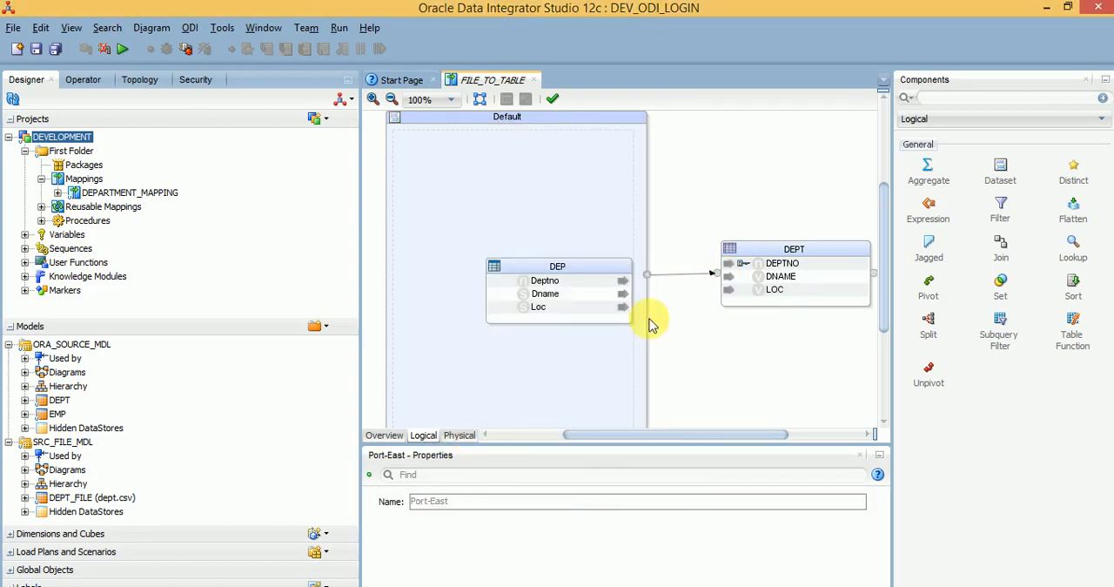
Step: Examine the DEPT target settings and the integration and loading knowledge modules assigned in the mapping's physical design
click(762, 261)
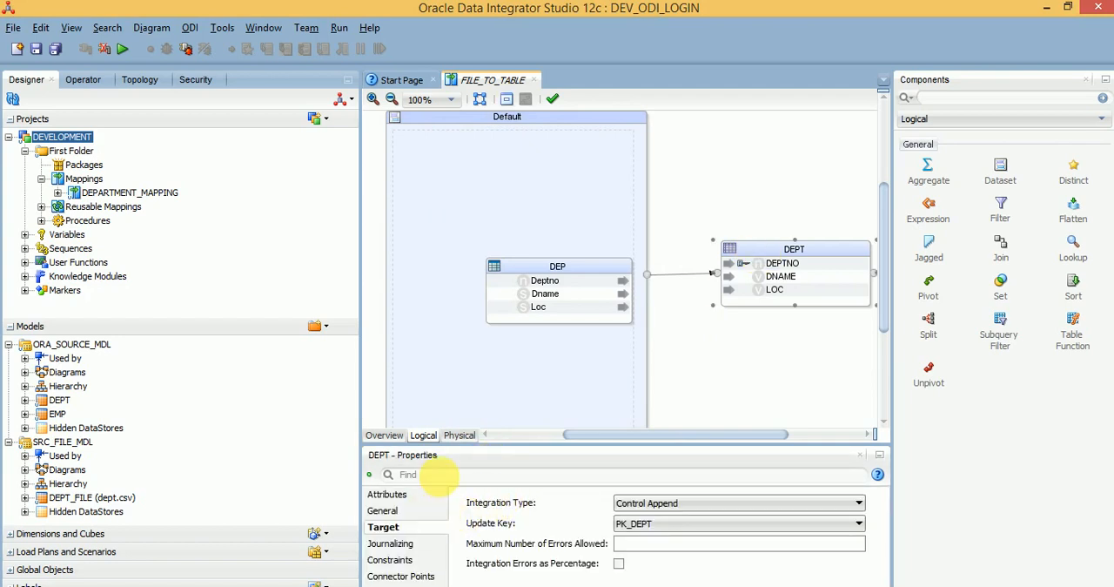
click(459, 435)
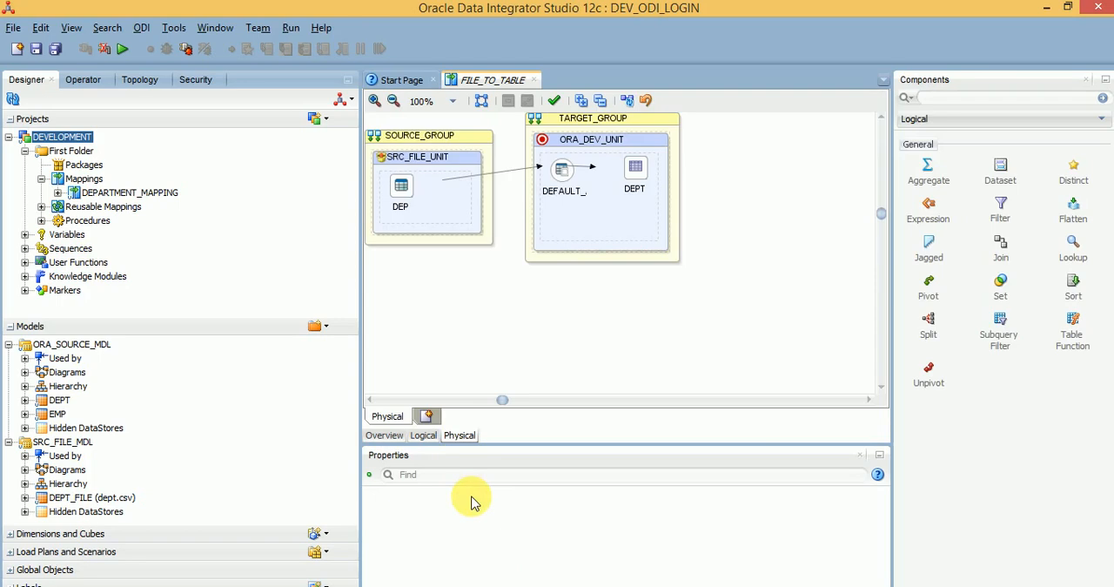
click(590, 142)
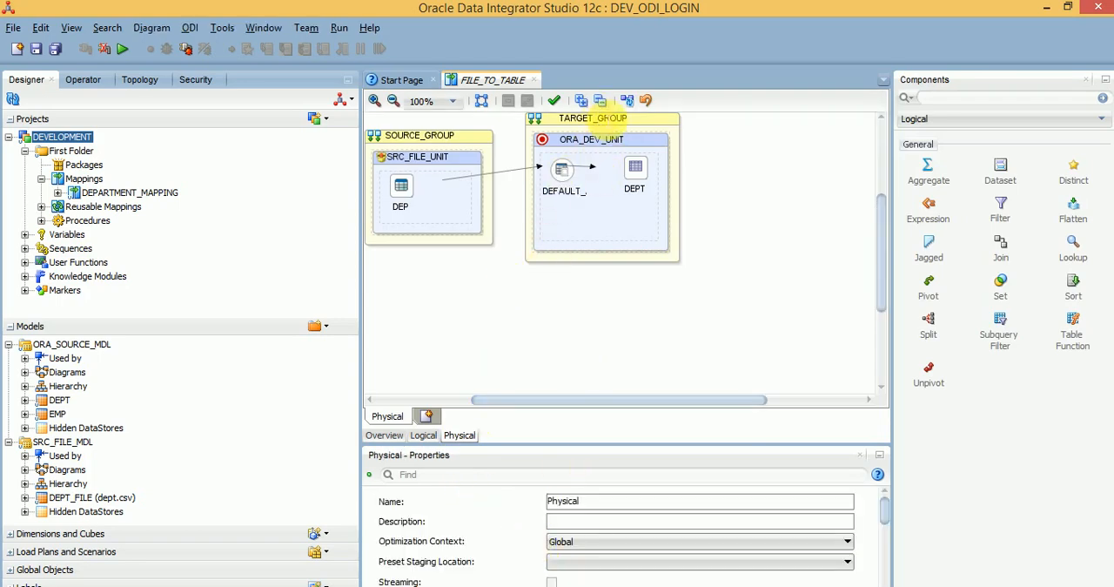
click(594, 121)
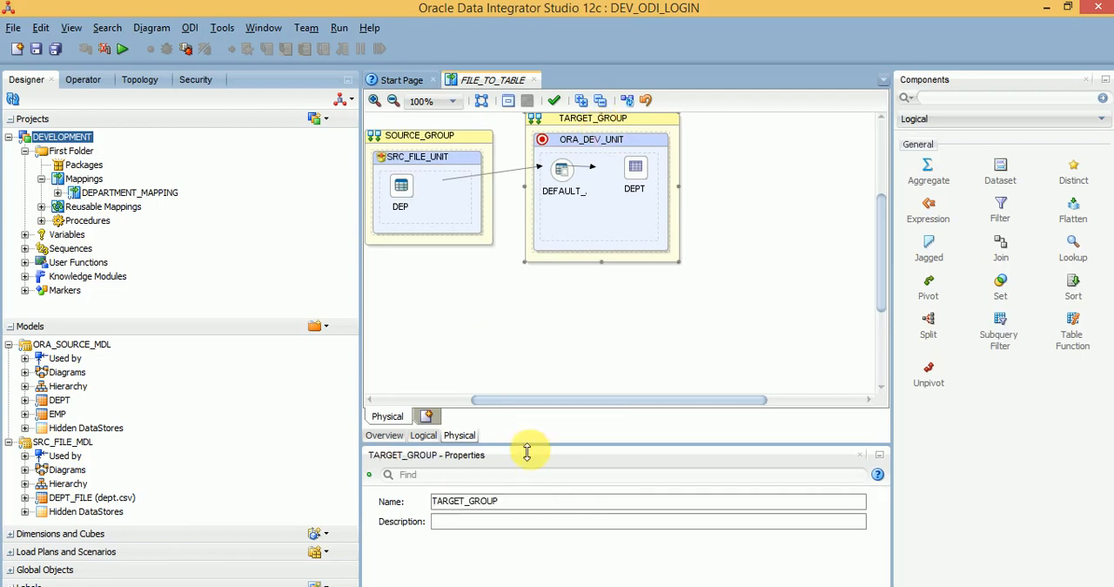
click(633, 174)
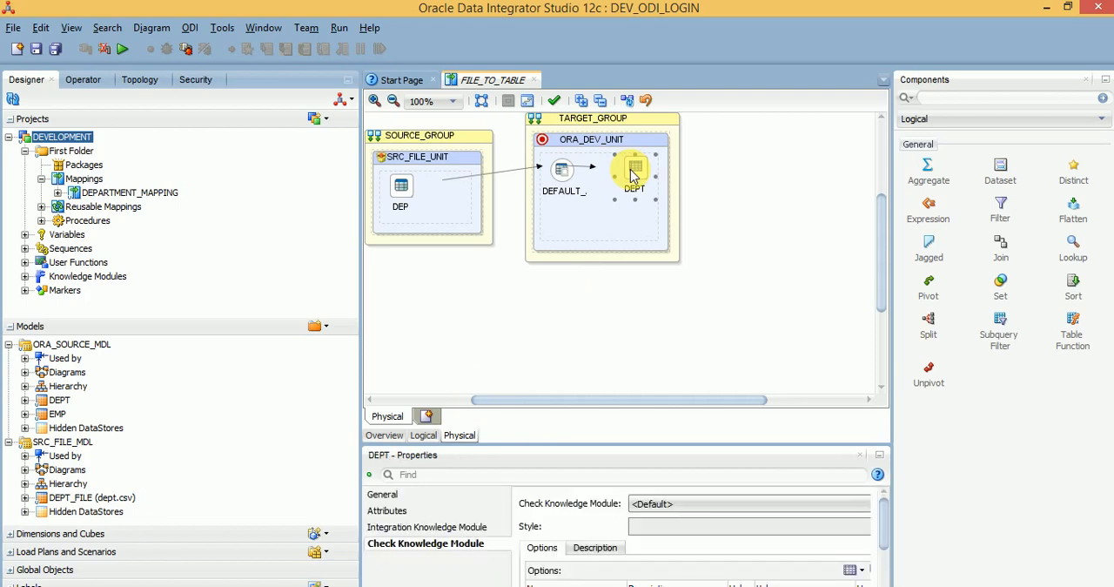
click(426, 527)
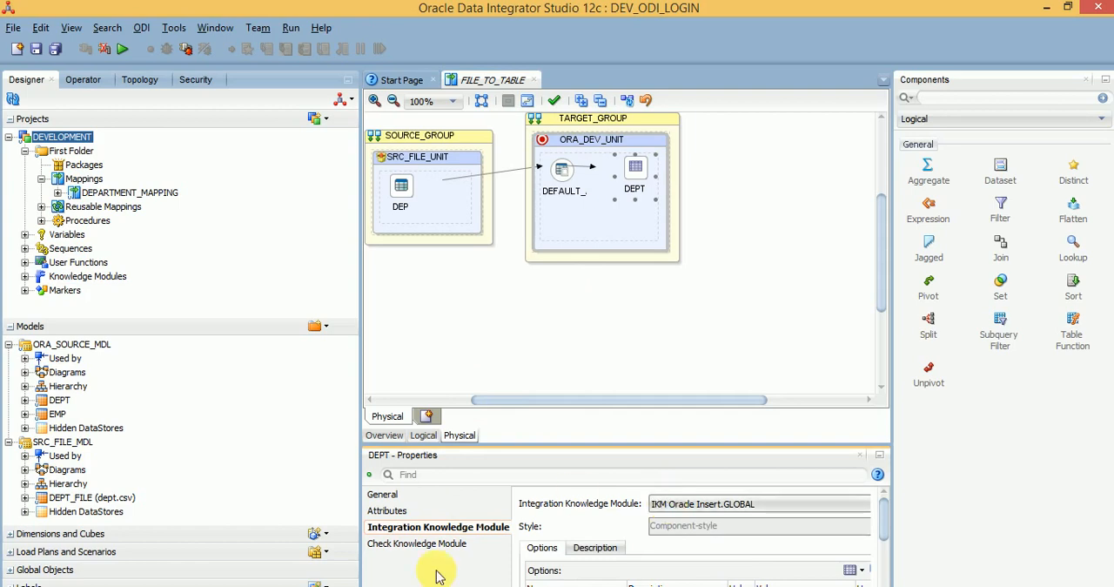
click(566, 179)
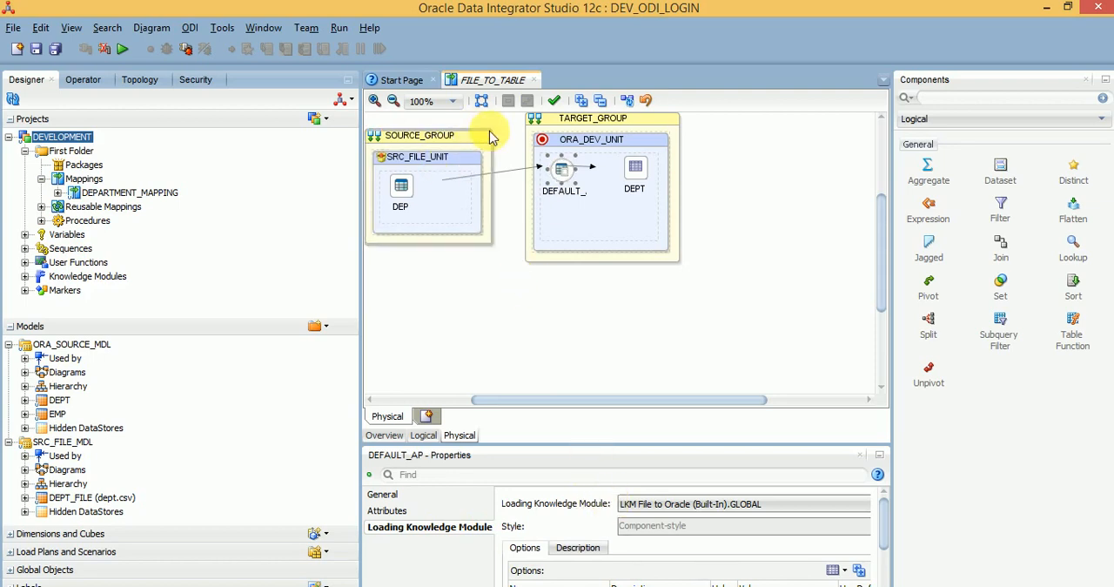
Step: Set the DEPT target's integration type to Incremental Update in the logical design, save the mapping and lock it
click(423, 435)
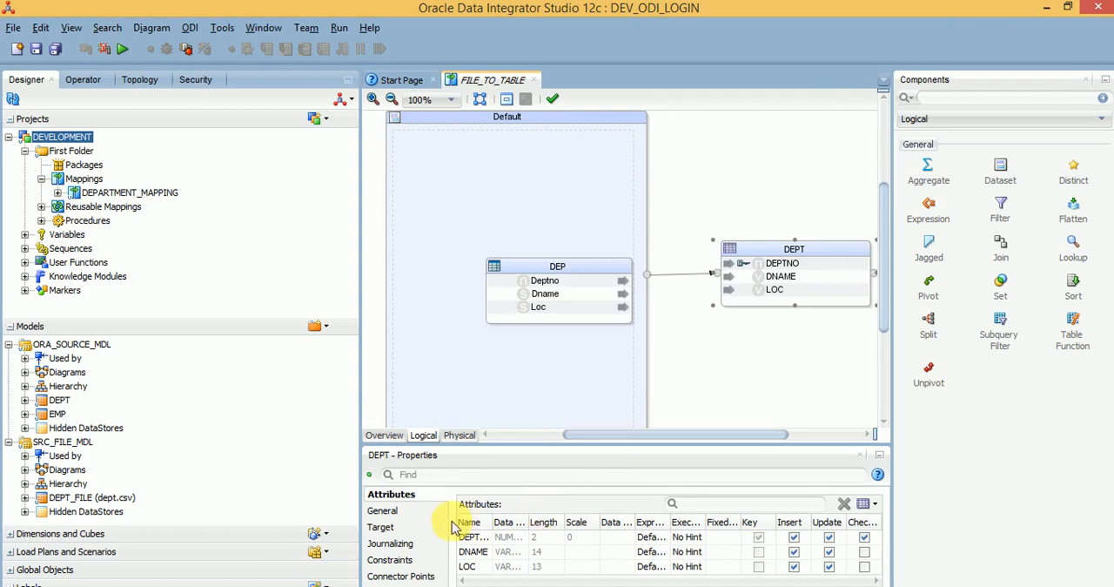
click(401, 527)
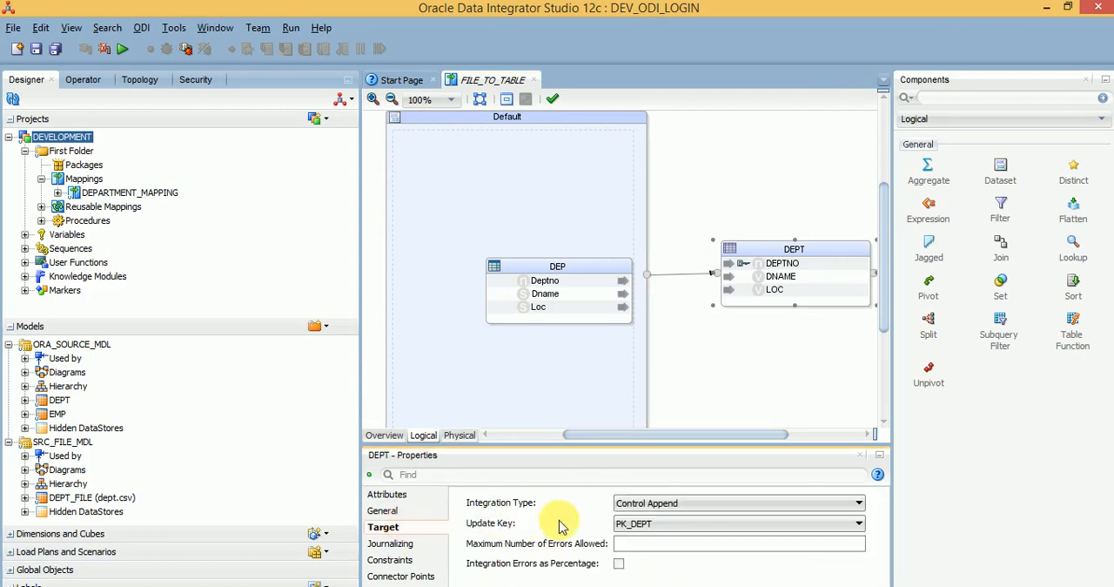
click(621, 503)
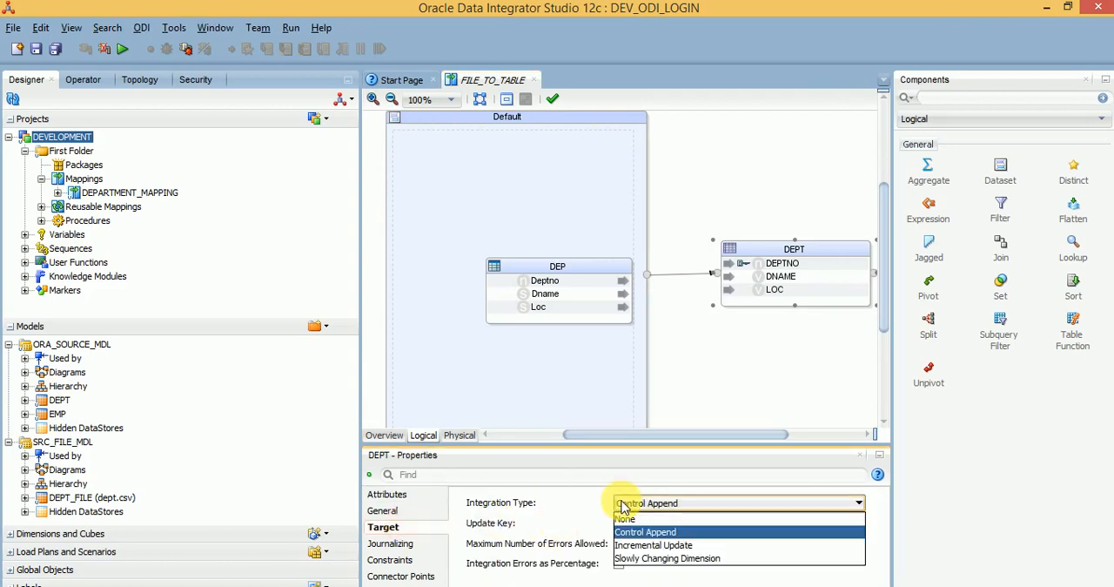
click(649, 544)
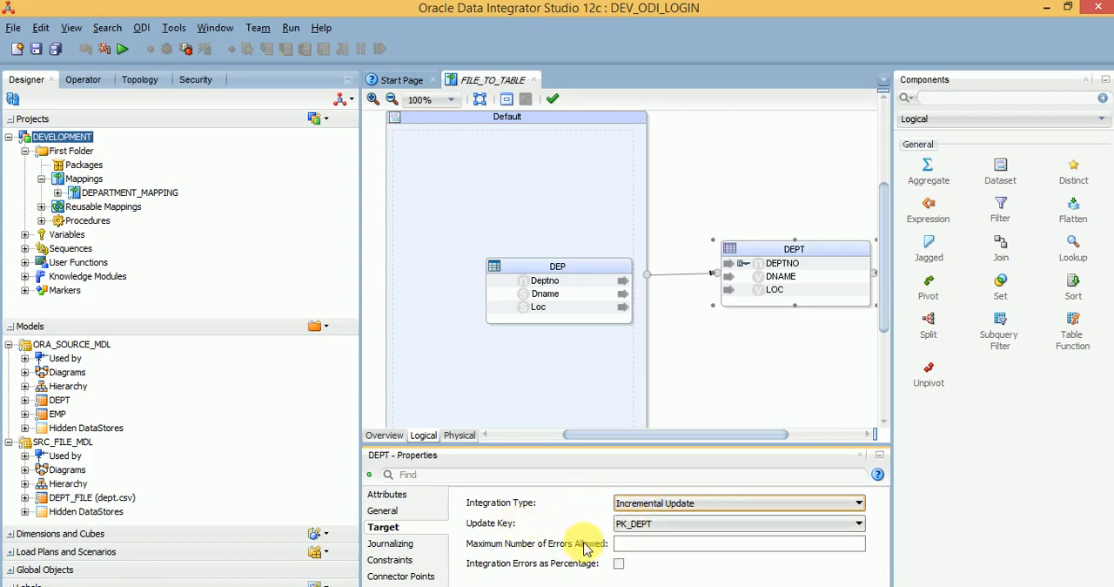
click(37, 49)
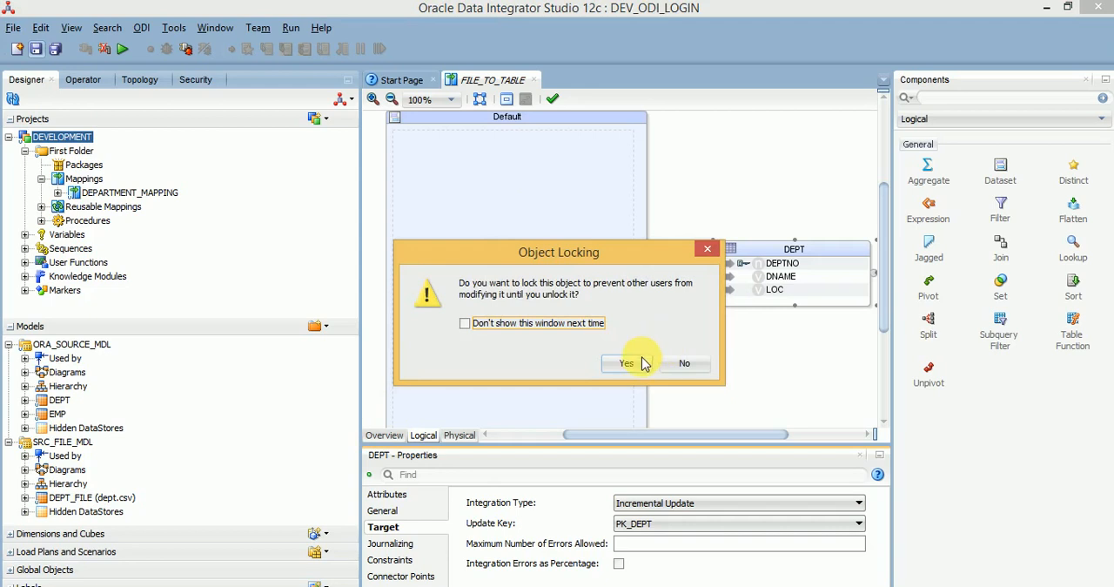
click(642, 363)
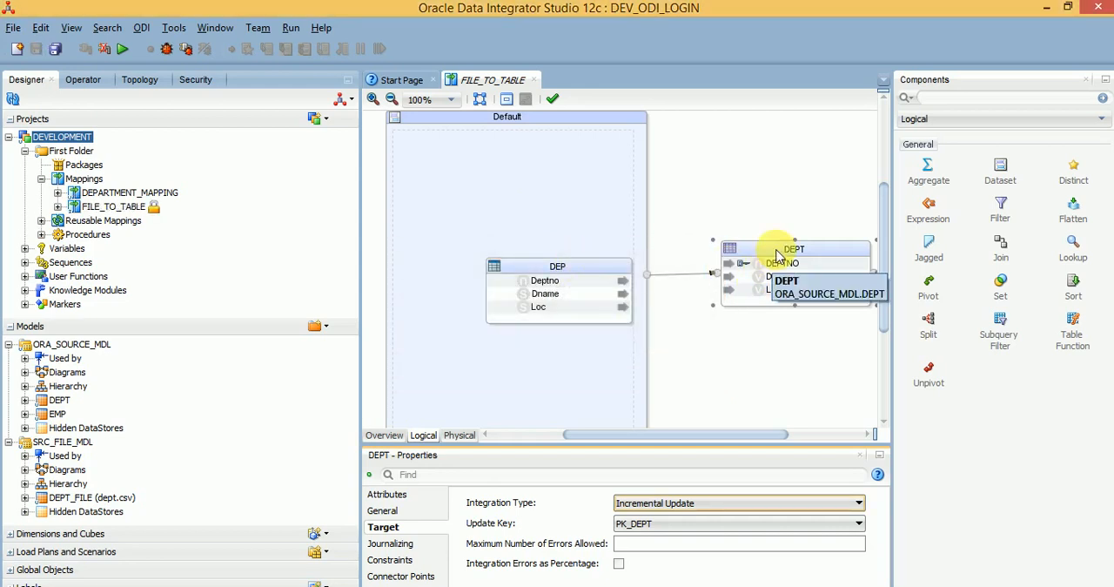
Step: Create a package named ODI_FILEWAIT in First Folder and lock it against changes by others
click(80, 165)
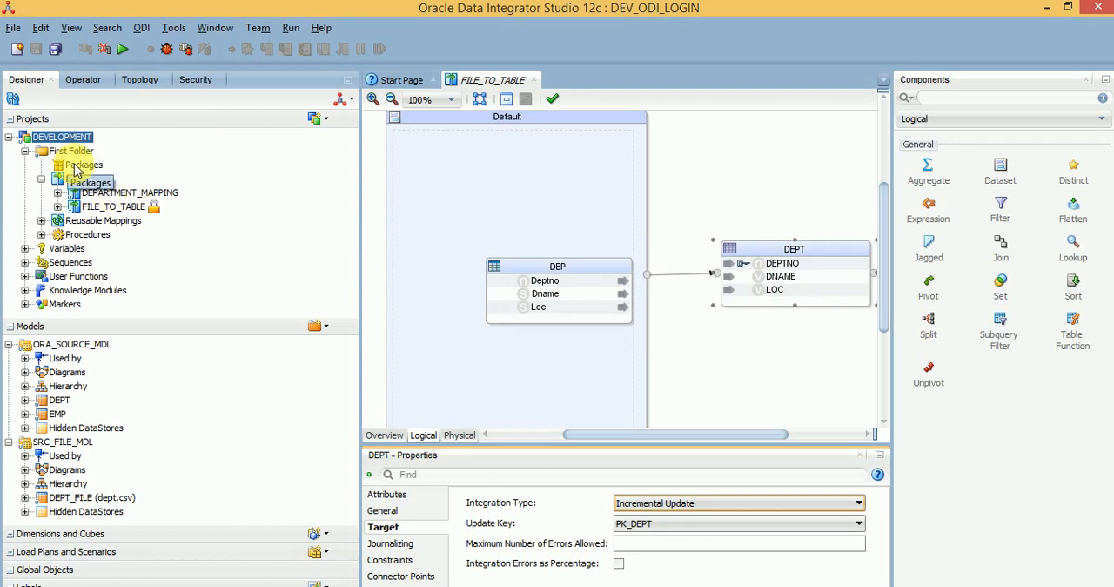
right_click(76, 169)
click(103, 173)
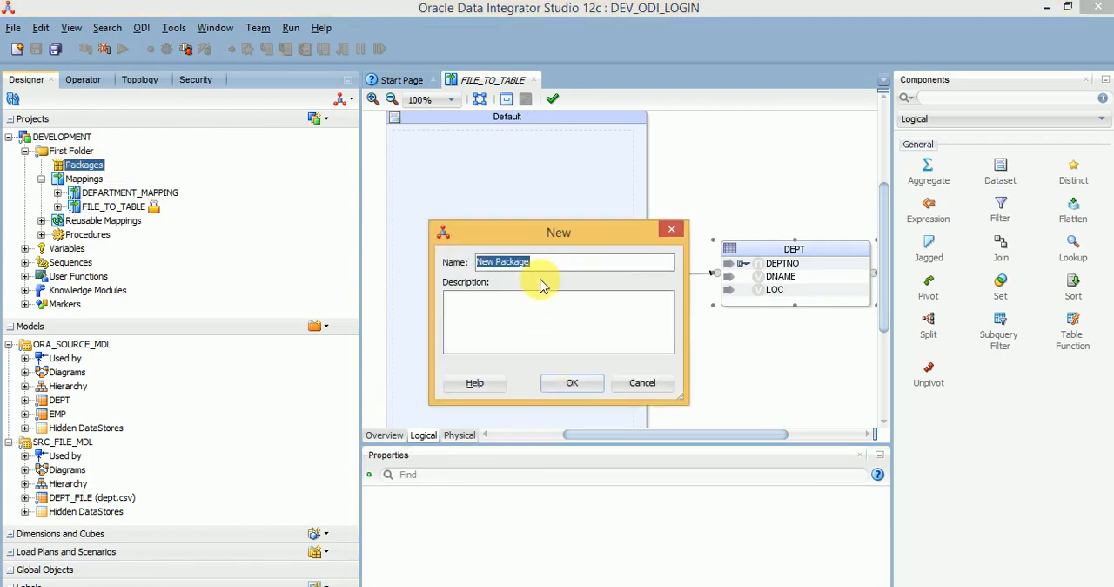
text(O)
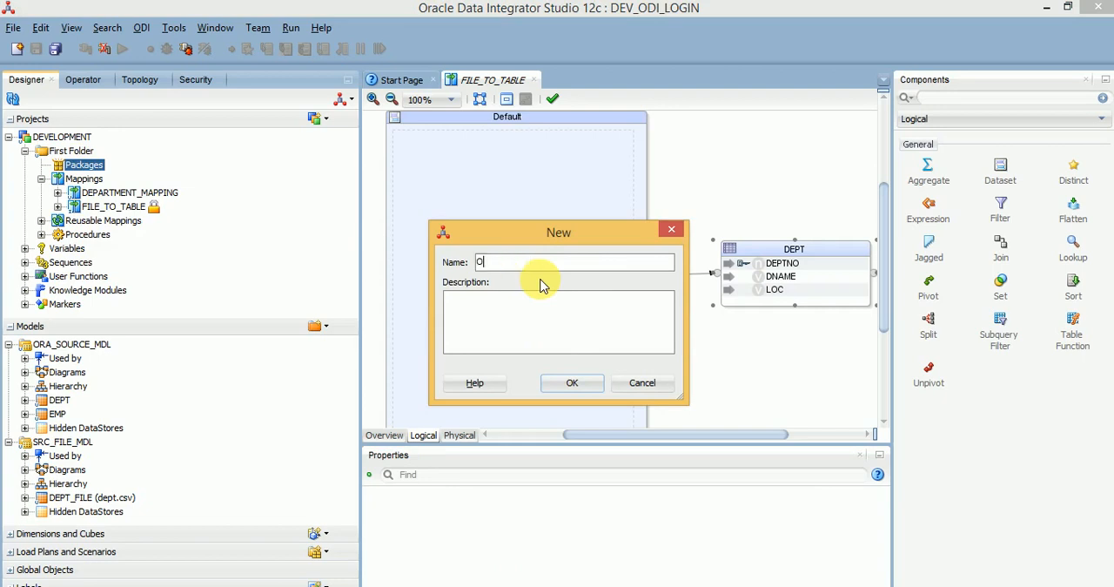
text(DI_FILEWAIT)
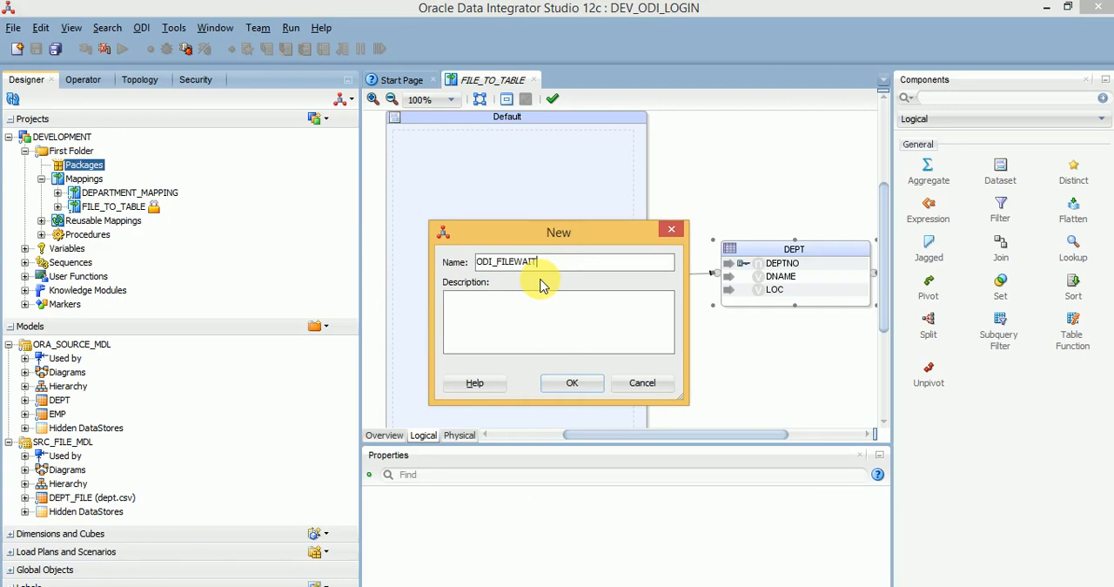
click(568, 383)
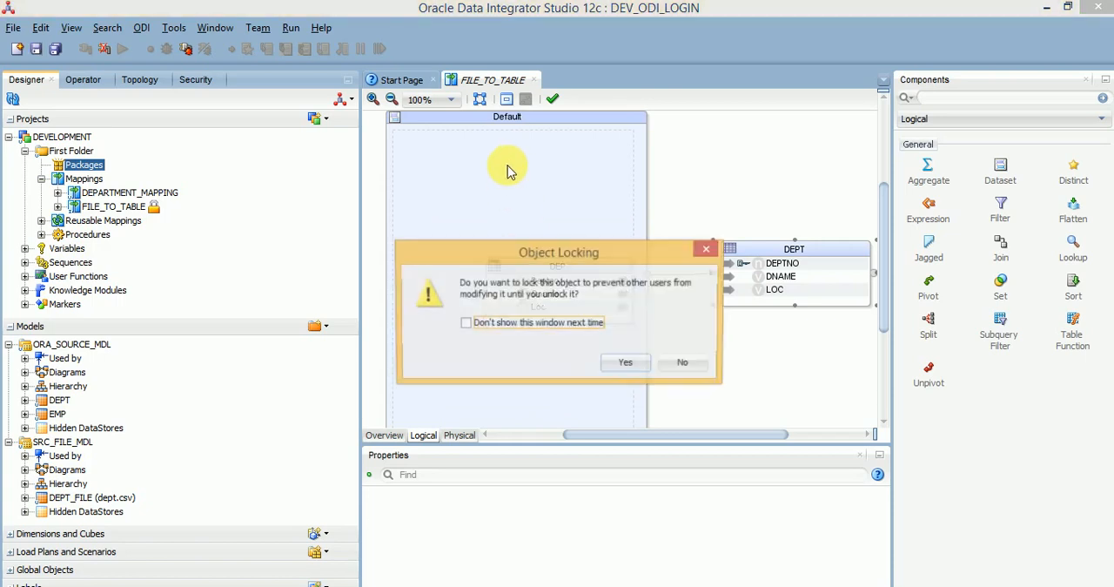
click(625, 363)
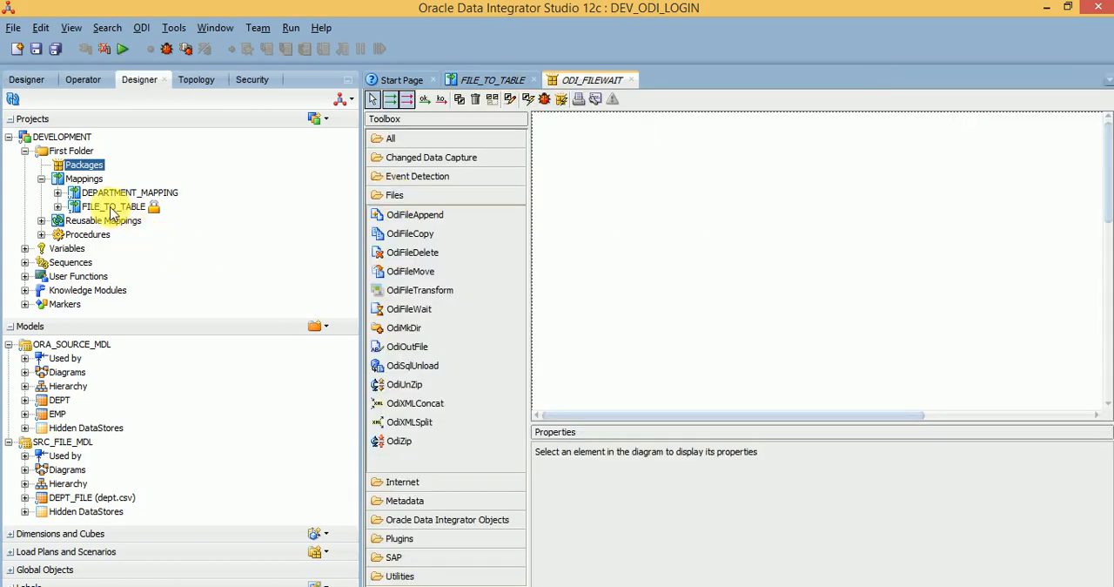
Step: Add the FILE_TO_TABLE mapping as a step in the ODI_FILEWAIT package diagram and place it in the upper middle area
drag(122, 210, 678, 313)
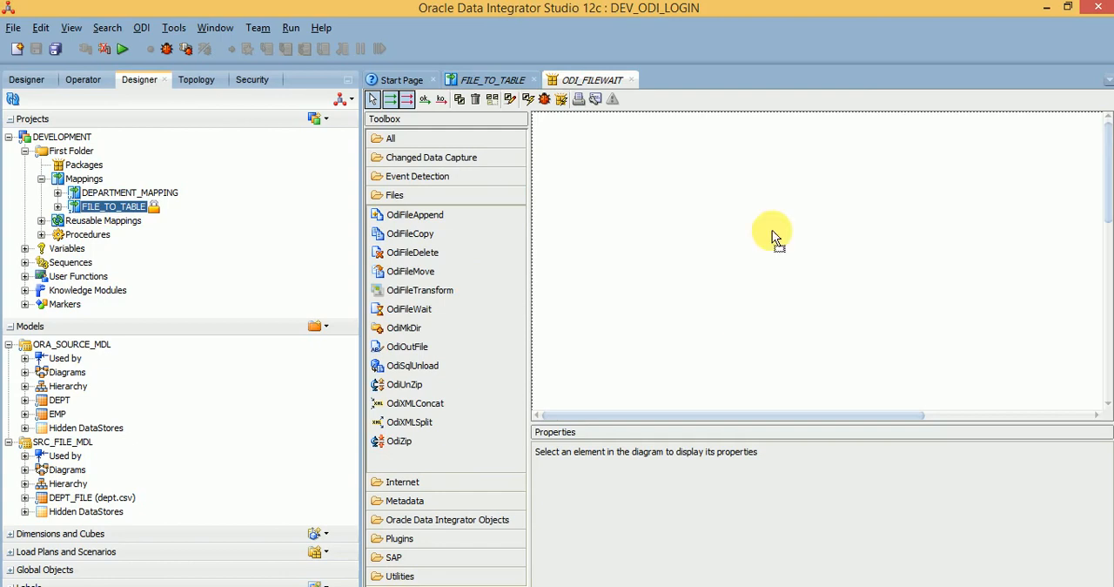
drag(772, 230, 781, 225)
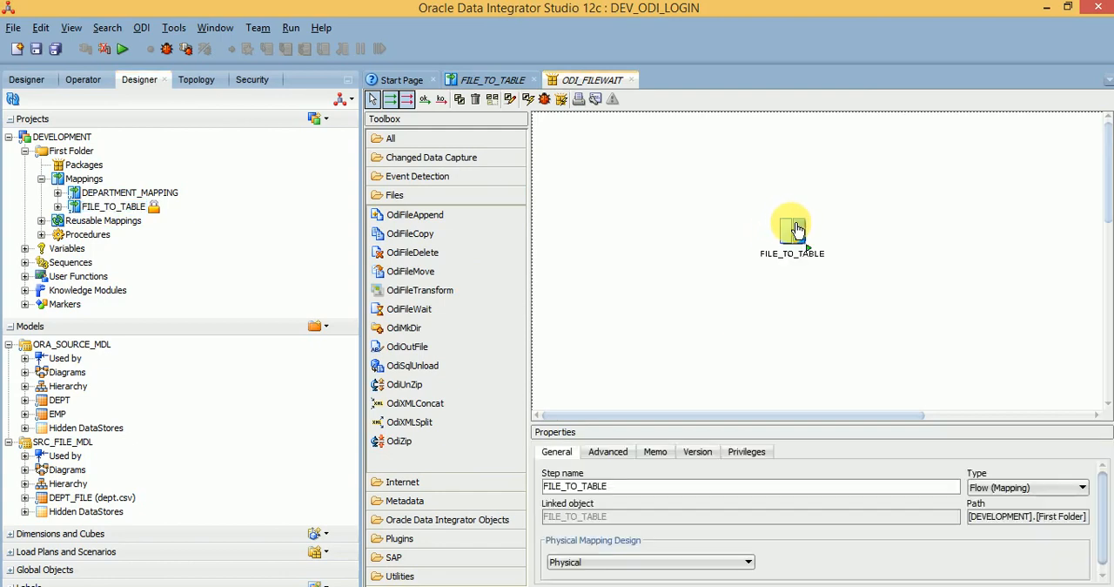
drag(794, 221, 790, 211)
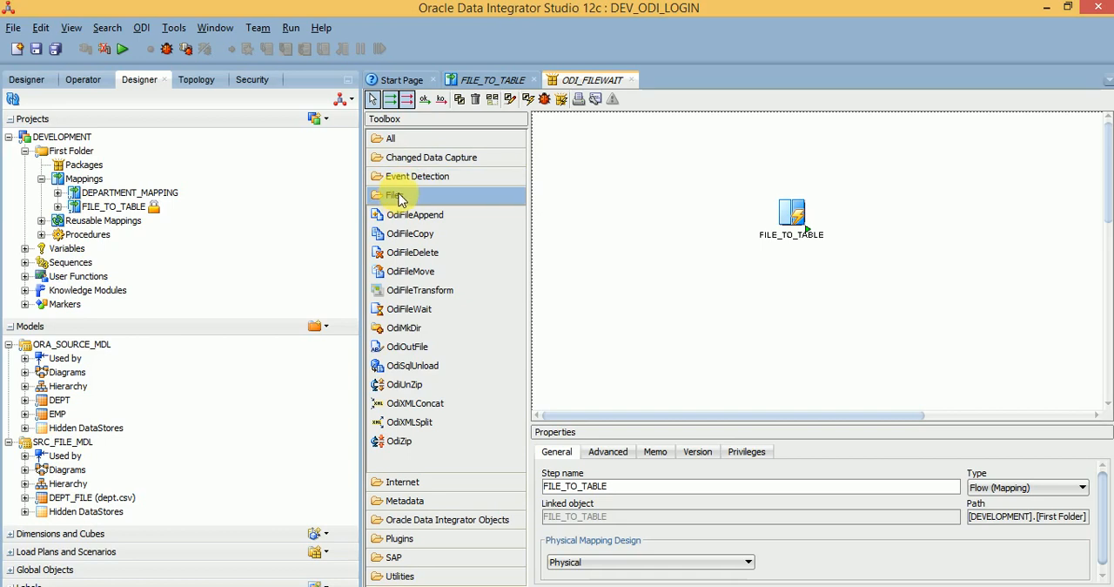
Step: Add an OdiFileWait tool step to the package diagram, to the left of the FILE_TO_TABLE step
click(409, 312)
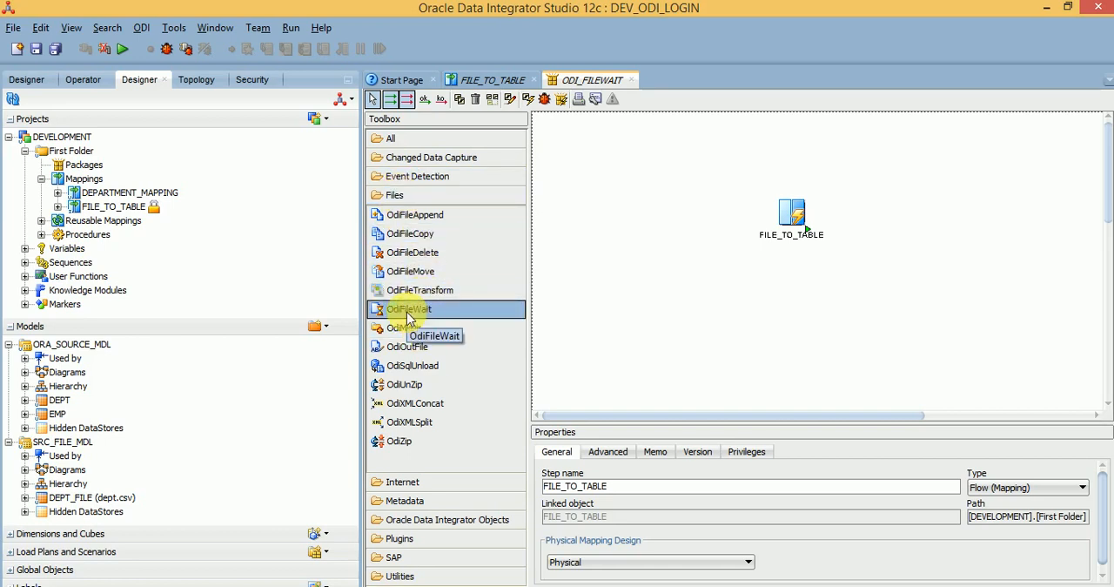
click(408, 315)
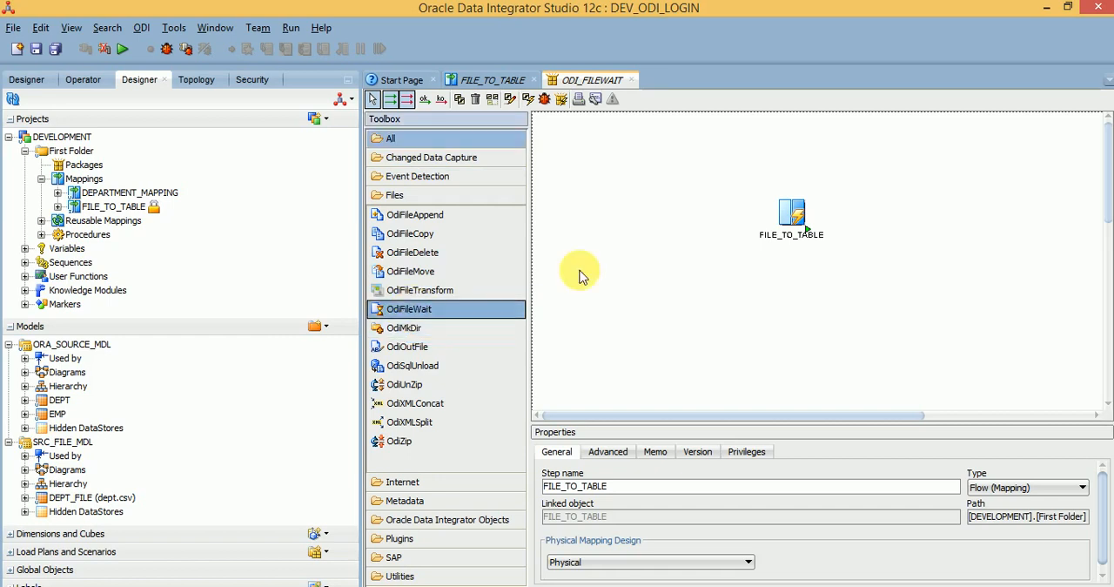
click(418, 310)
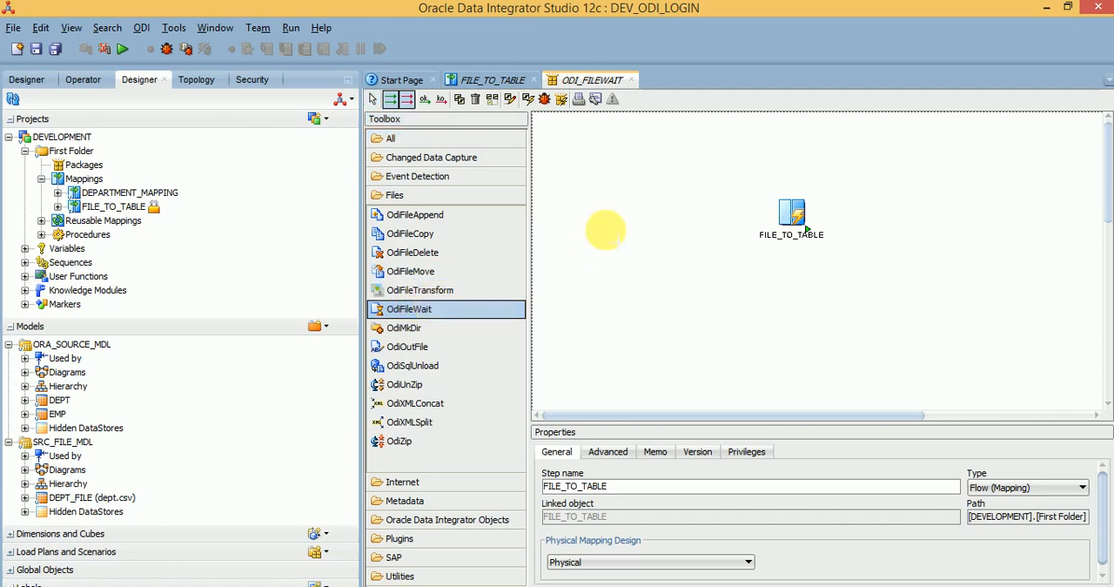
click(610, 233)
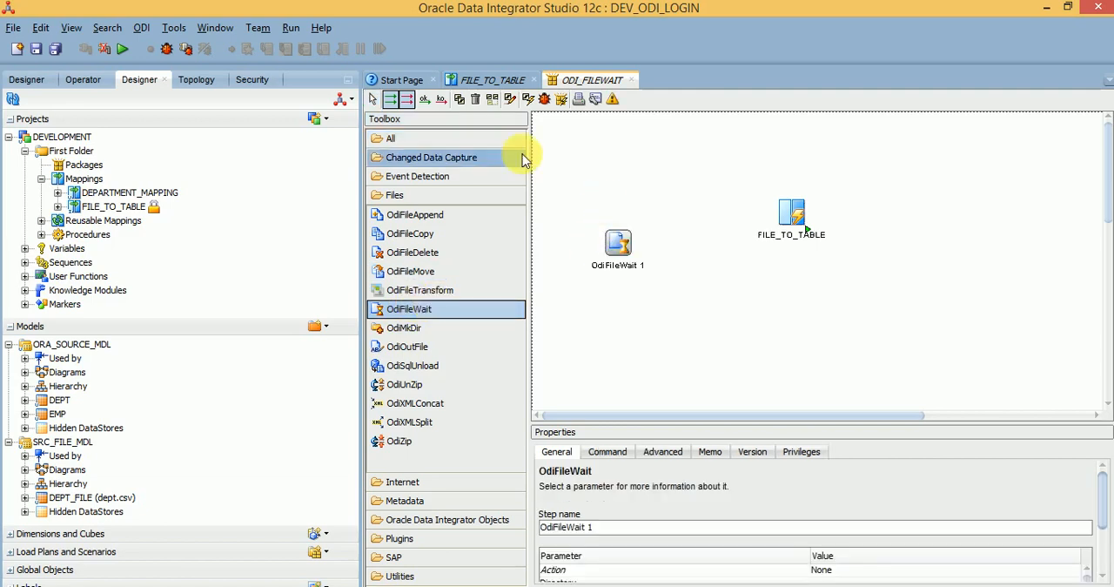
click(374, 98)
Step: Connect the OdiFileWait step to FILE_TO_TABLE with an ok link and align the two steps horizontally
click(426, 100)
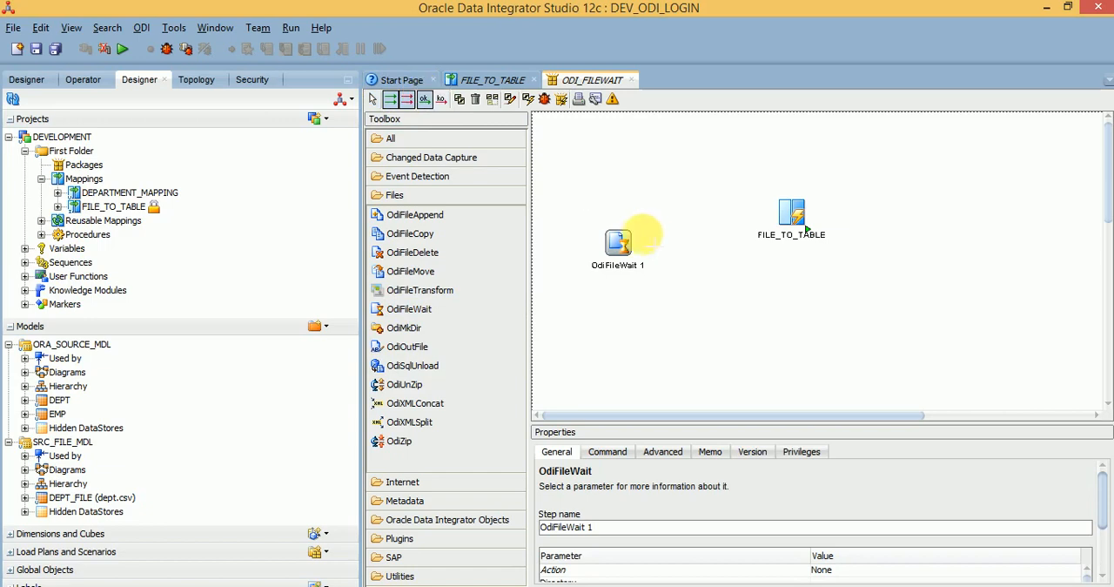
drag(633, 235, 796, 204)
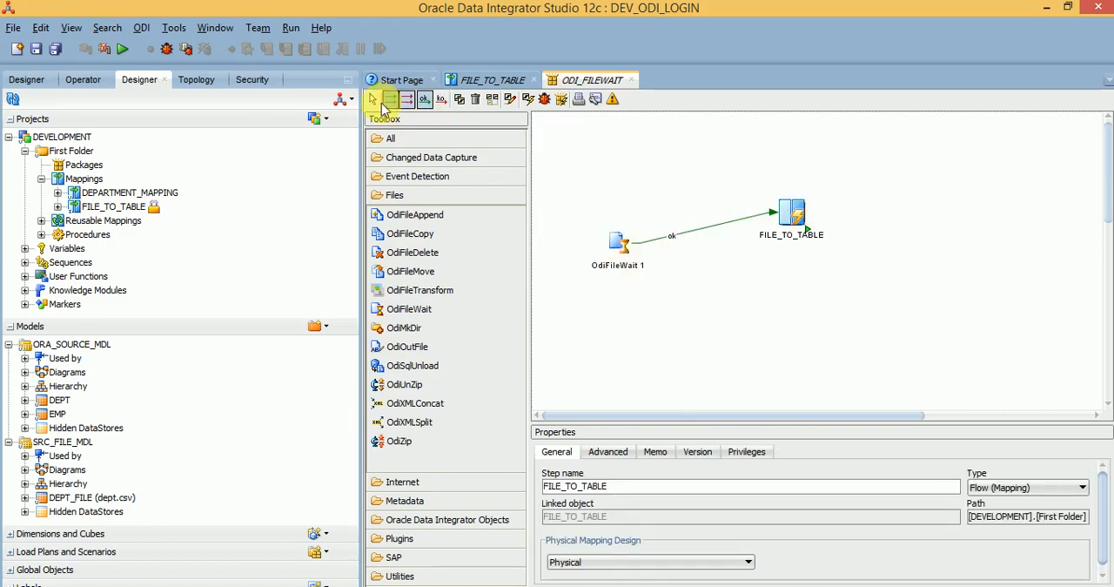
click(374, 98)
drag(627, 244, 630, 212)
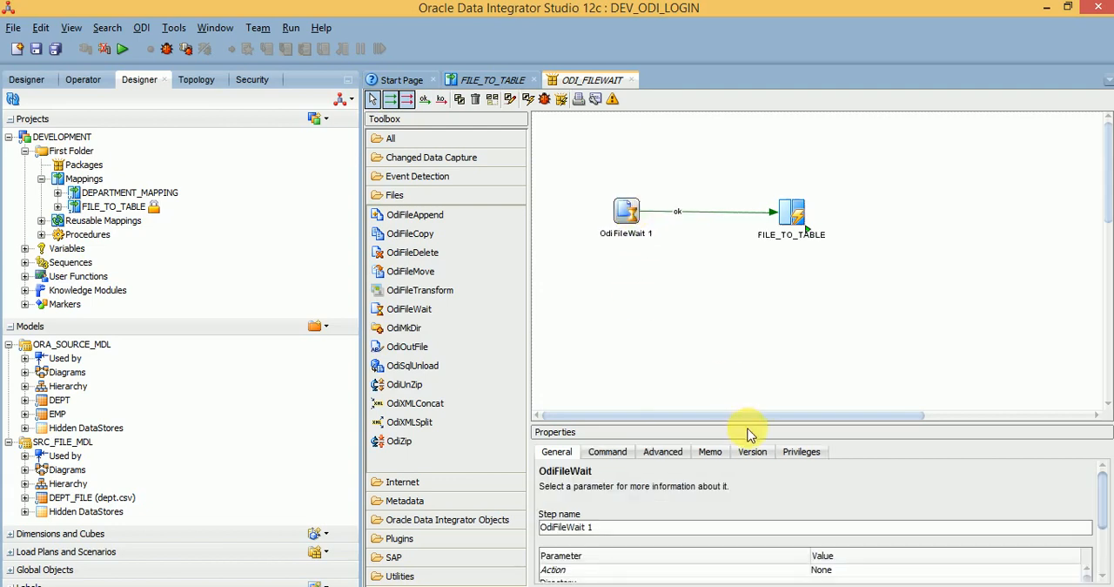
Step: Examine the OdiFileWait step's parameters, including the available Action options, Filename Mask, Target Directory and Target File
drag(761, 433, 762, 305)
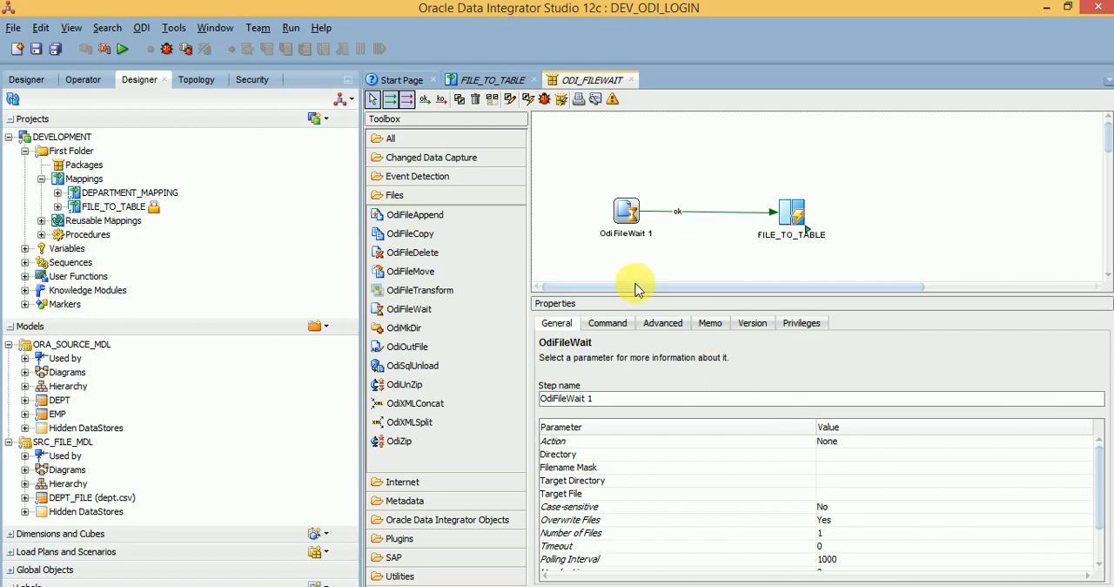
click(633, 444)
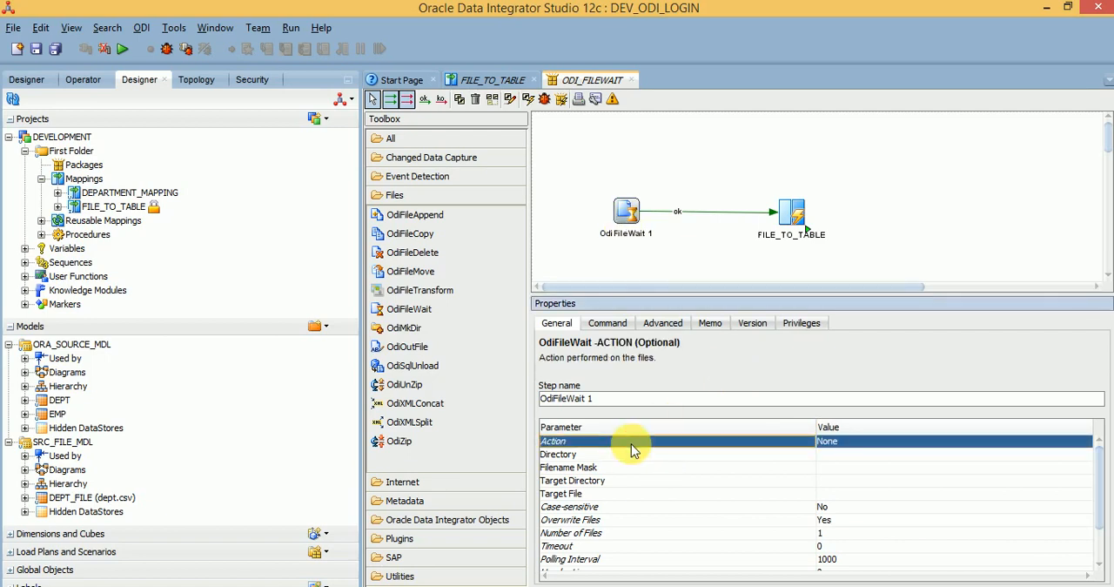
click(836, 446)
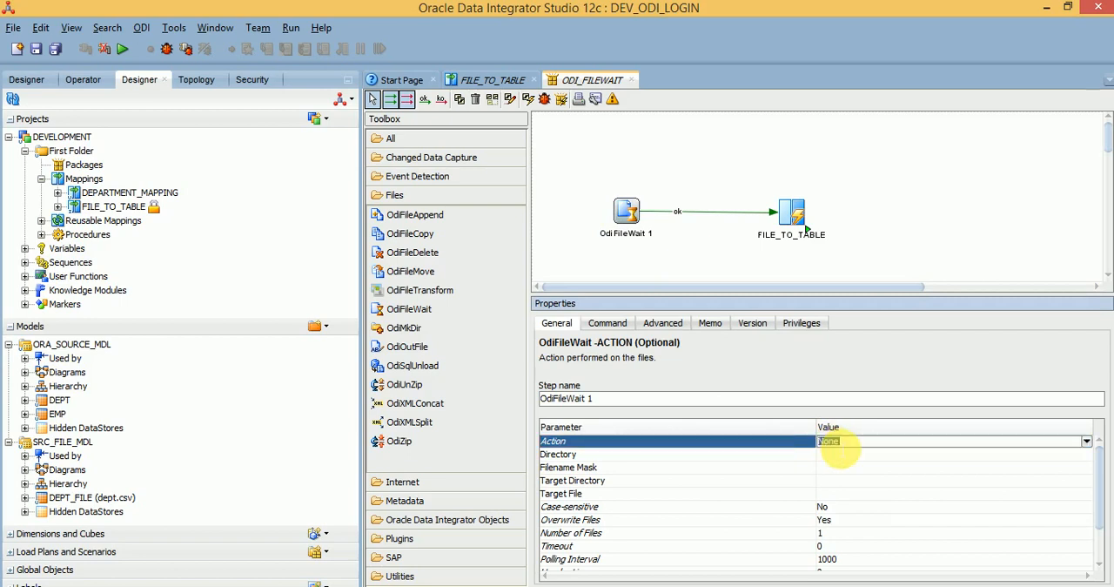
click(1086, 442)
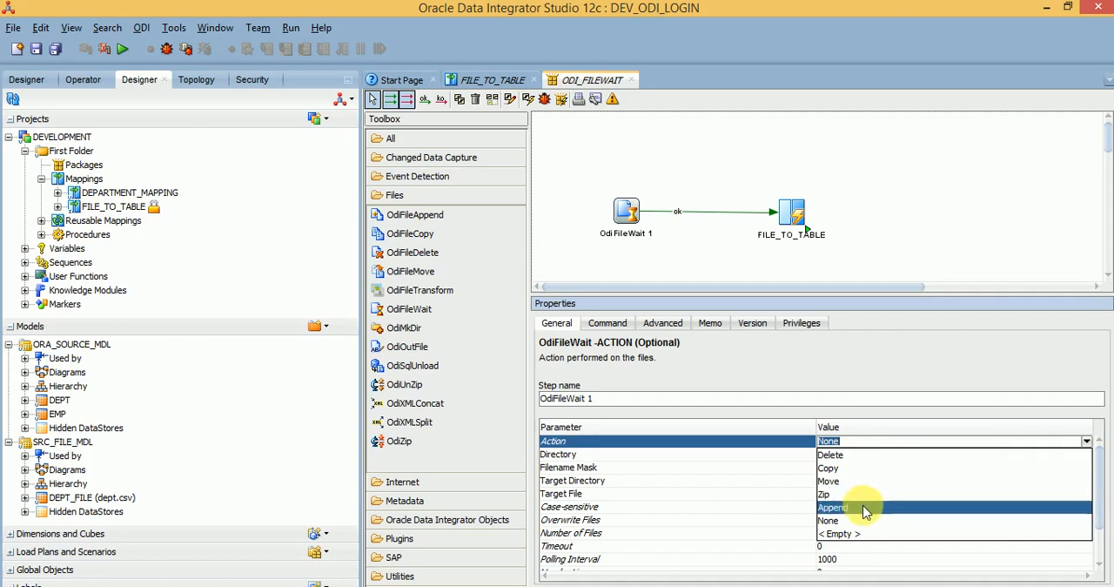
click(805, 446)
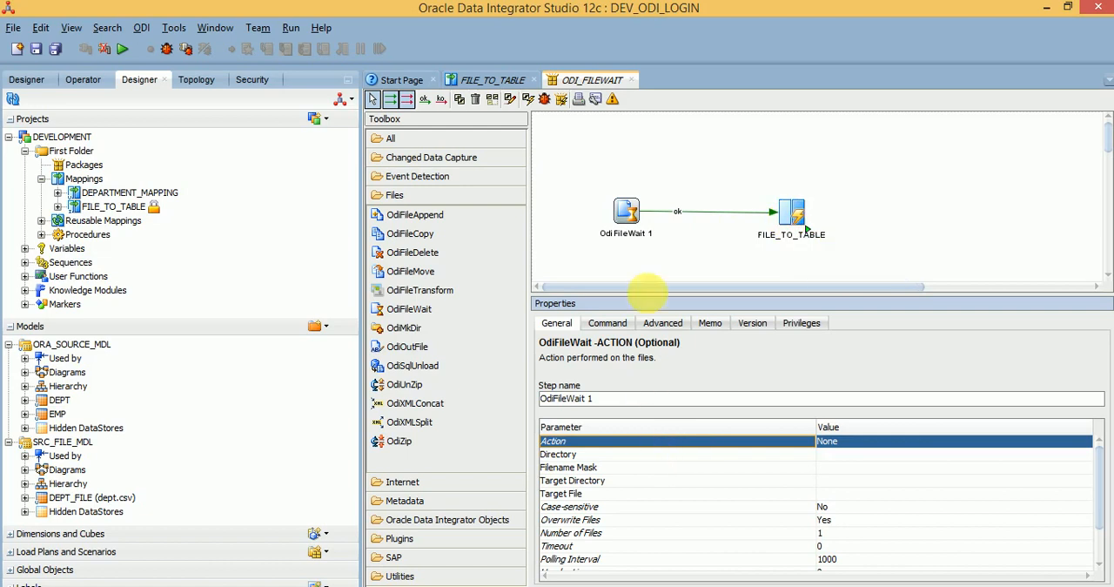
click(1005, 438)
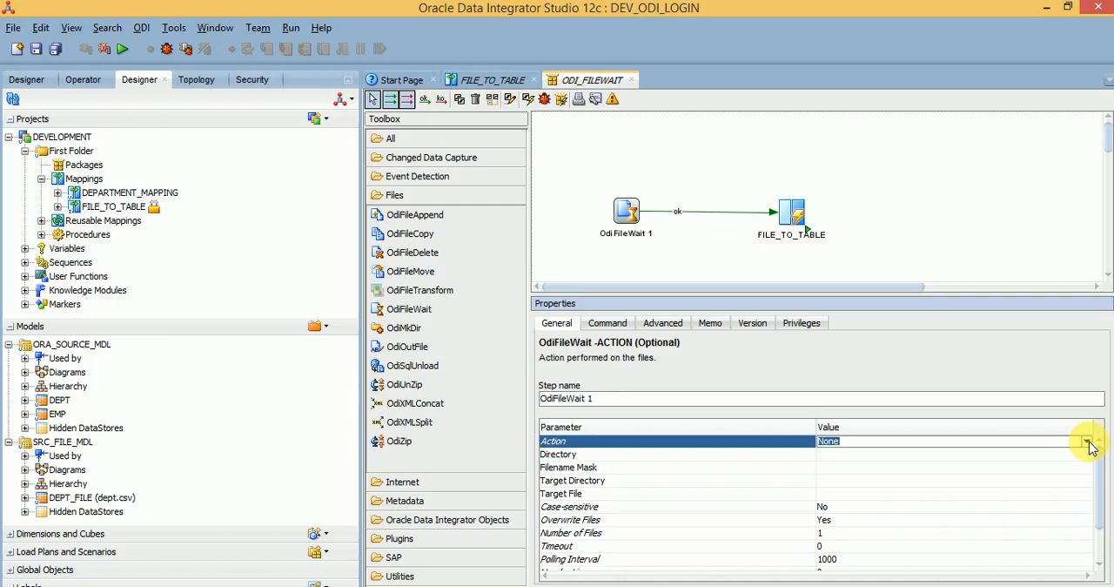
click(762, 474)
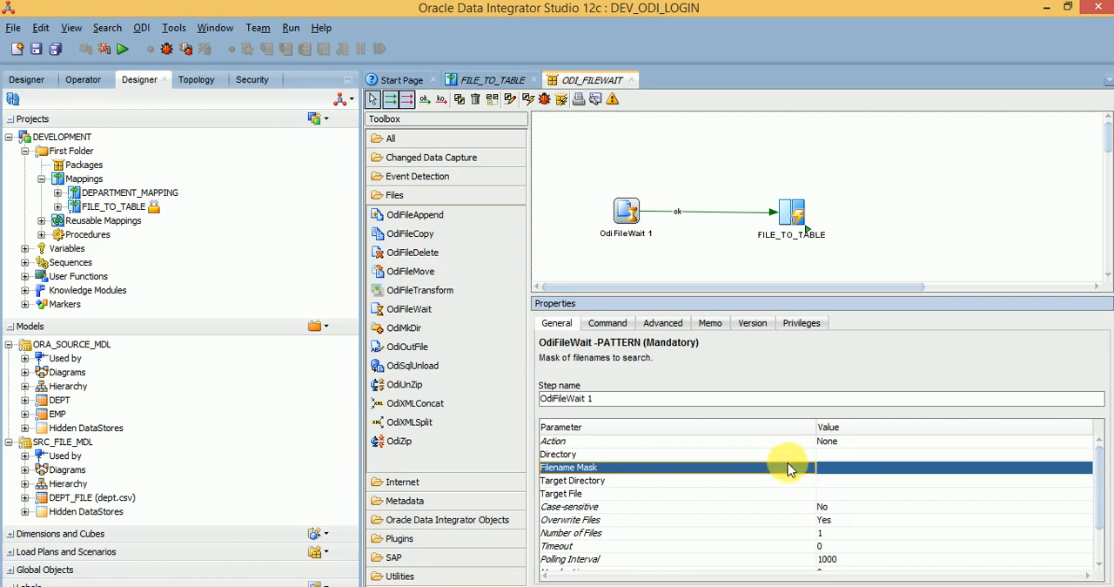
click(829, 441)
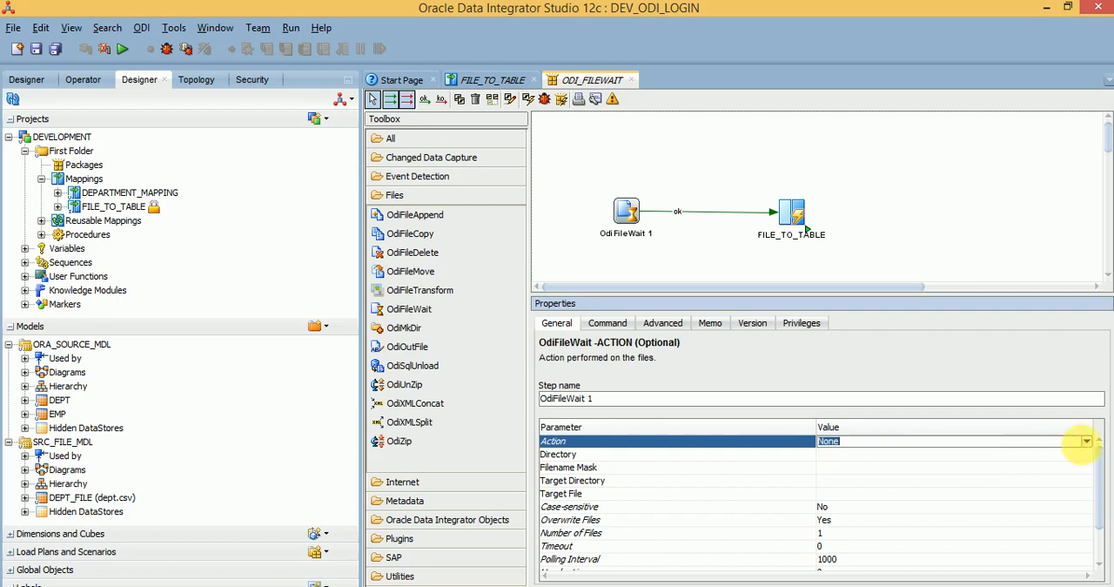
click(1086, 441)
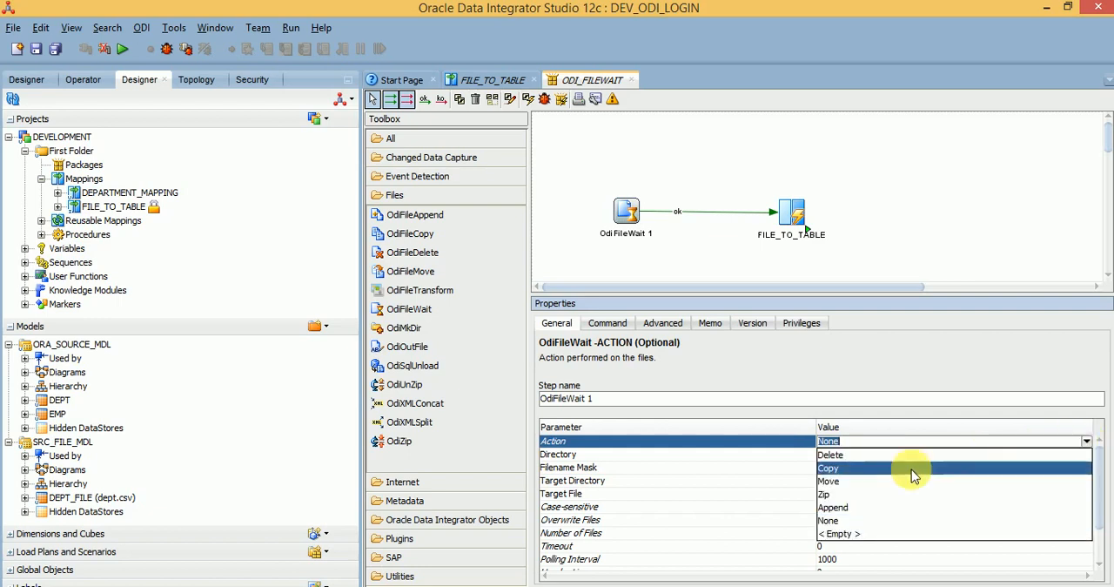
click(686, 506)
click(594, 484)
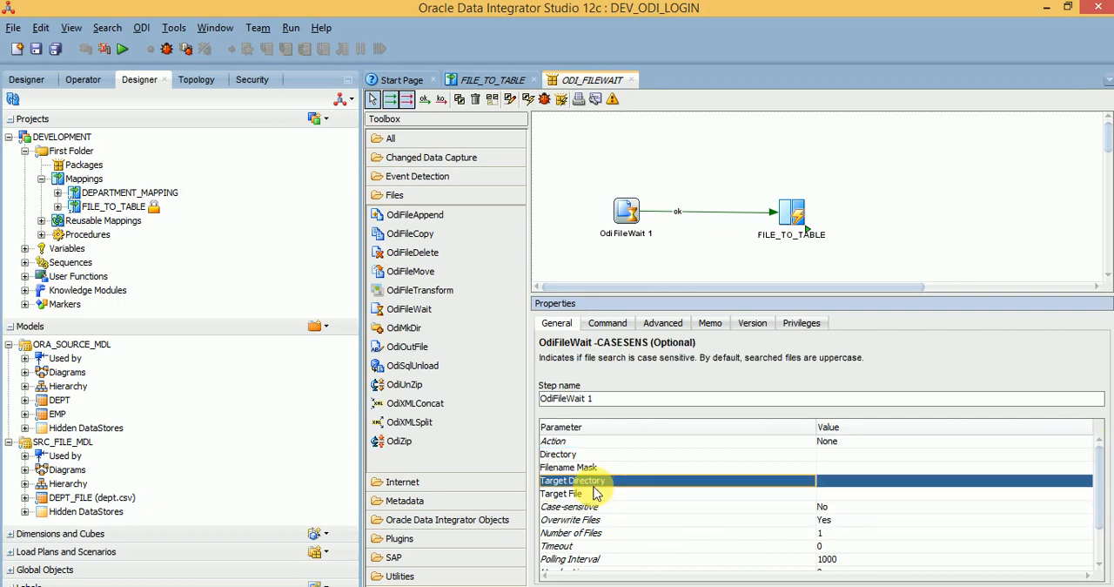
click(592, 494)
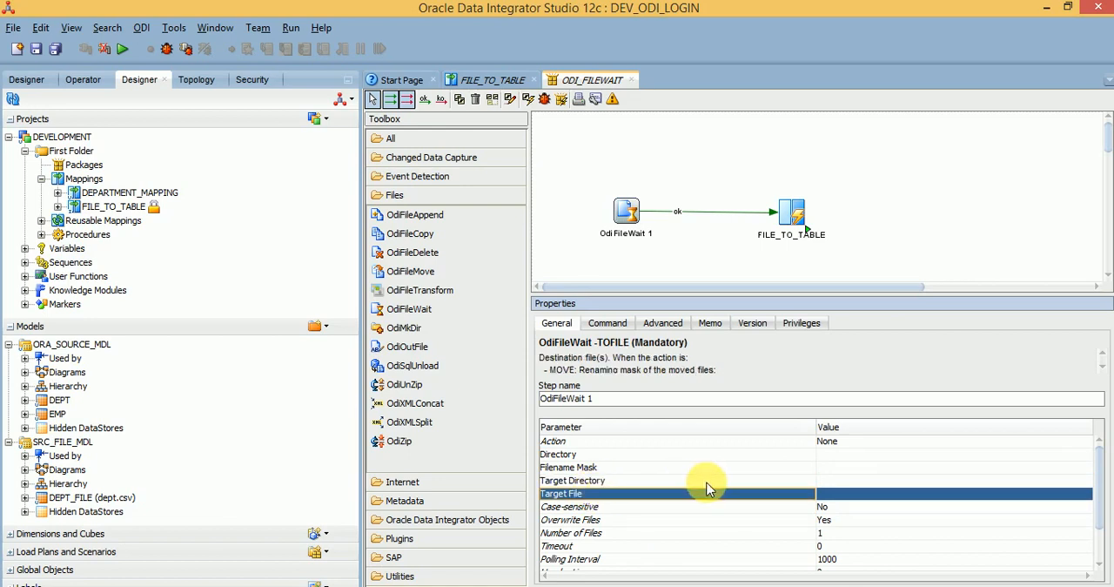
Step: Set the OdiFileWait step's search directory to E:\files by browsing to the files folder on Local Disk (E:)
click(831, 455)
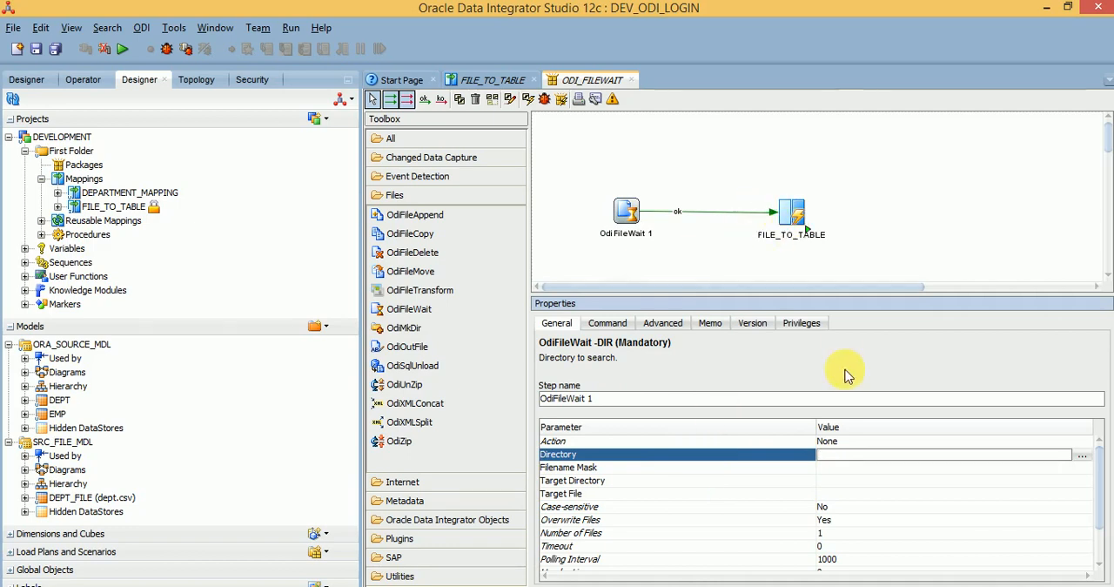
click(1080, 456)
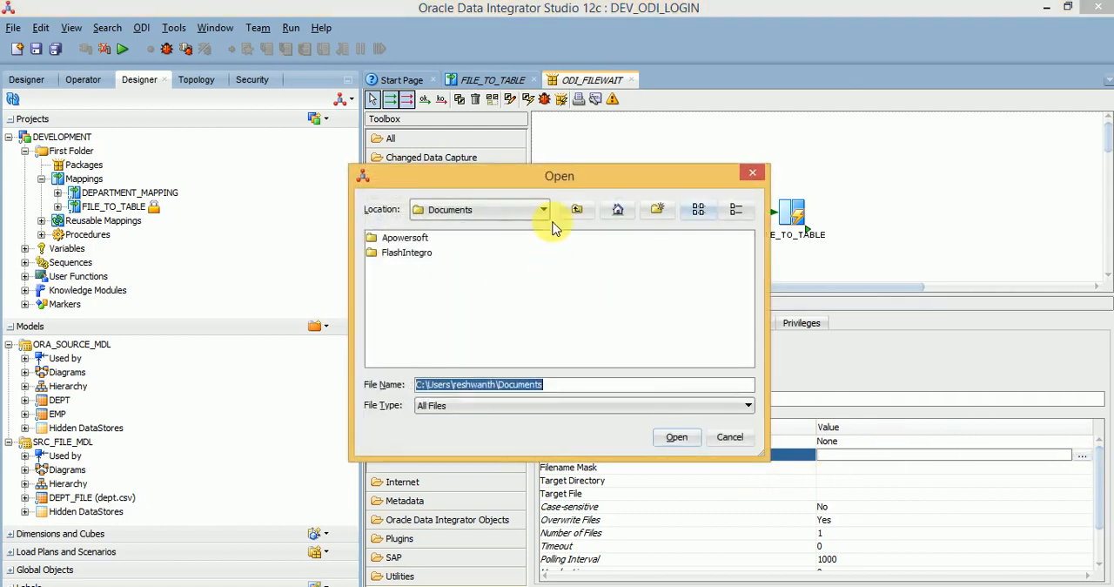
click(538, 209)
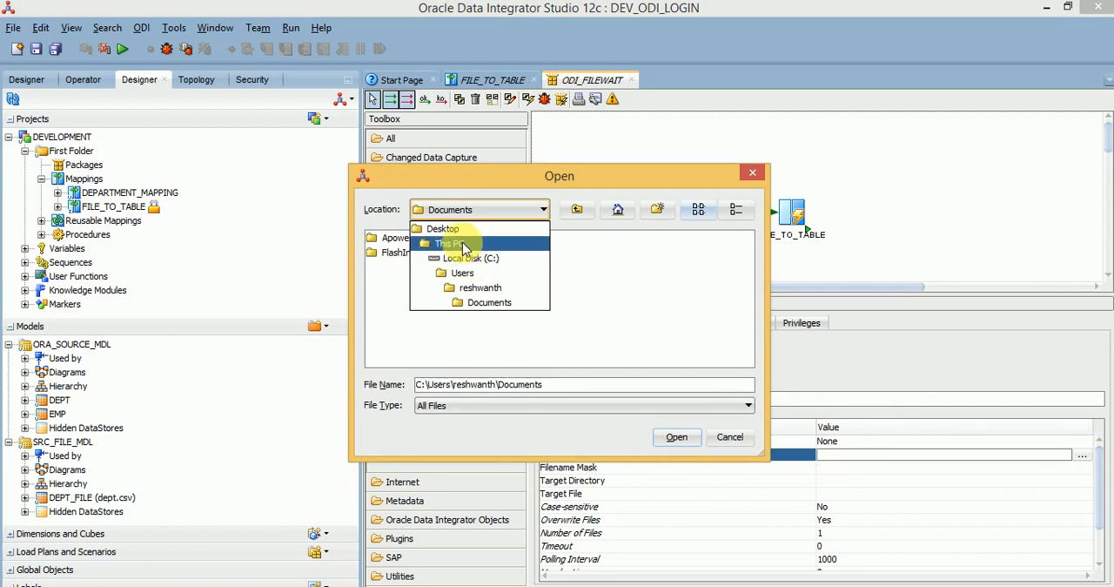
click(462, 245)
click(426, 355)
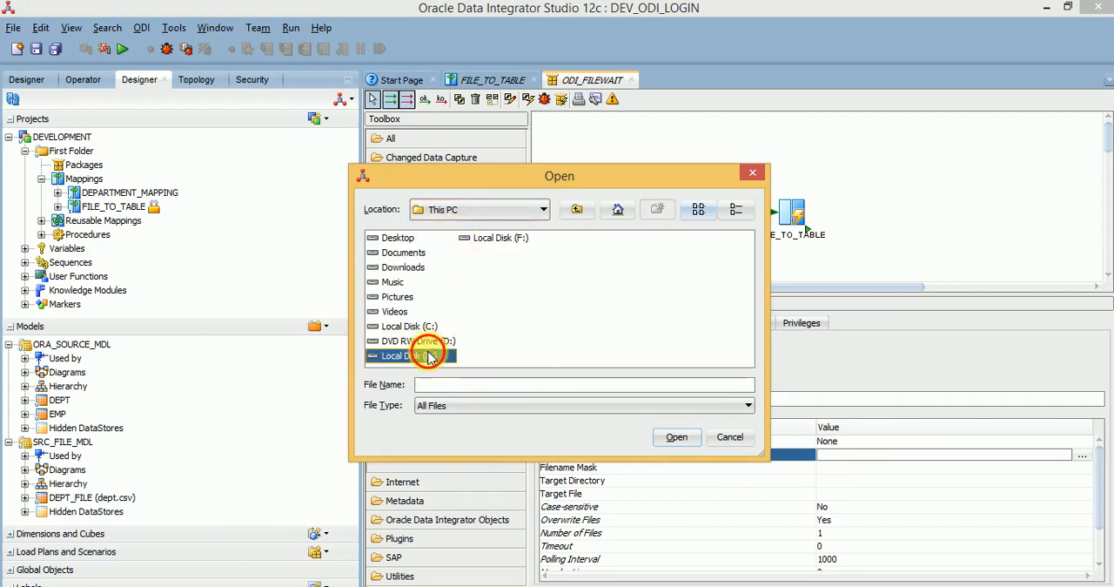
double_click(426, 355)
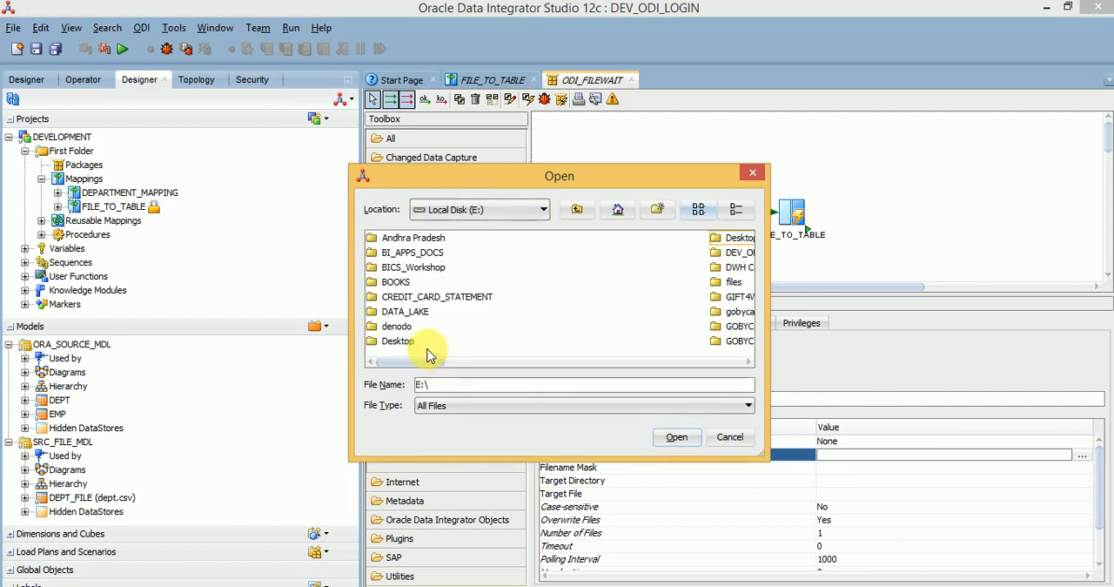
click(721, 284)
click(672, 437)
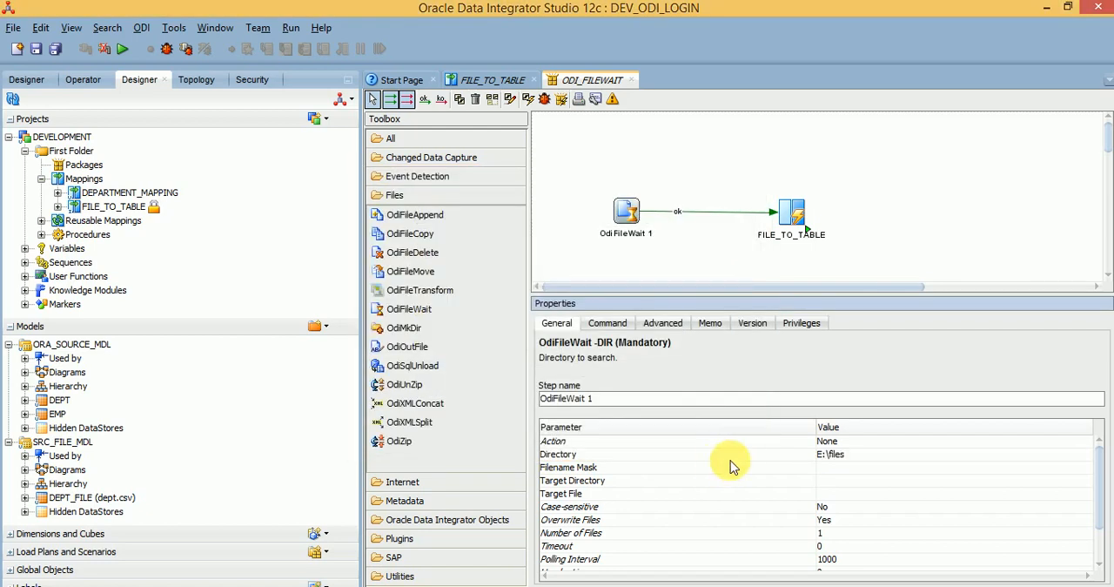
Step: Enter dept.csv as the OdiFileWait filename mask and replace its name part with a wildcard to make it *.csv
click(832, 467)
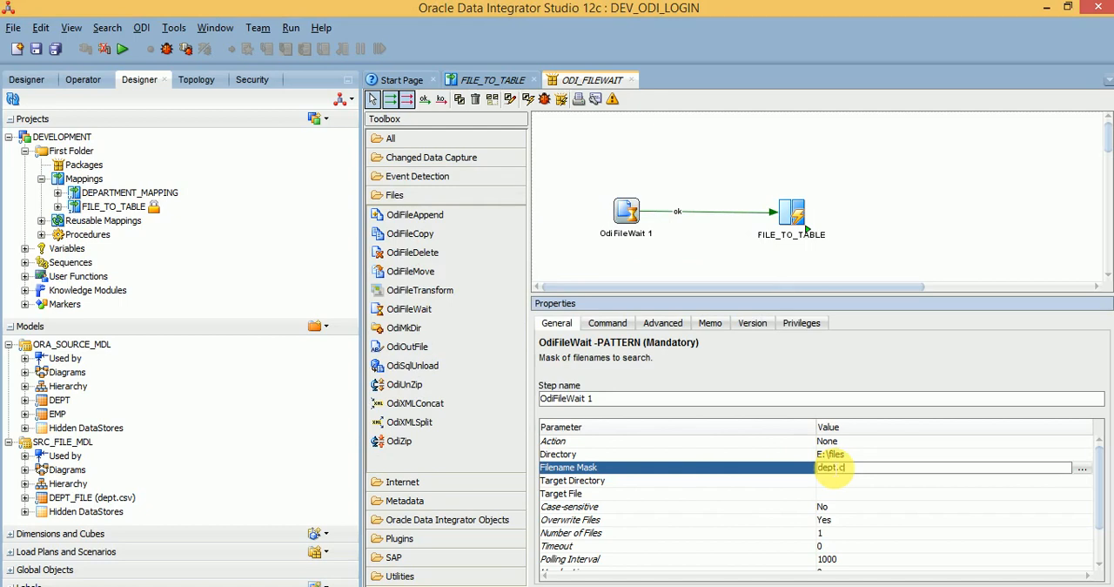
click(801, 469)
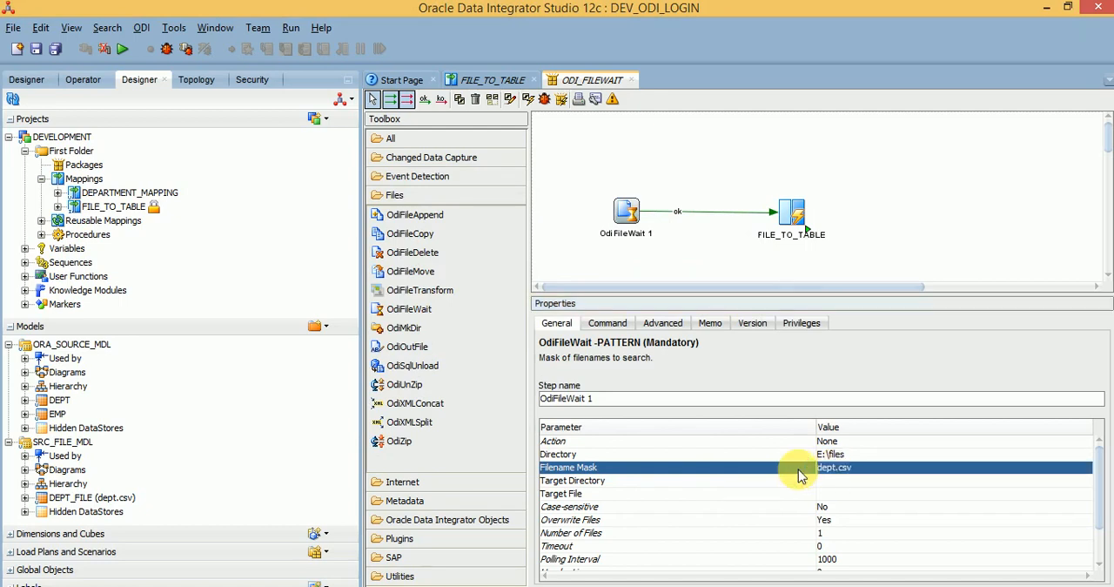
click(841, 469)
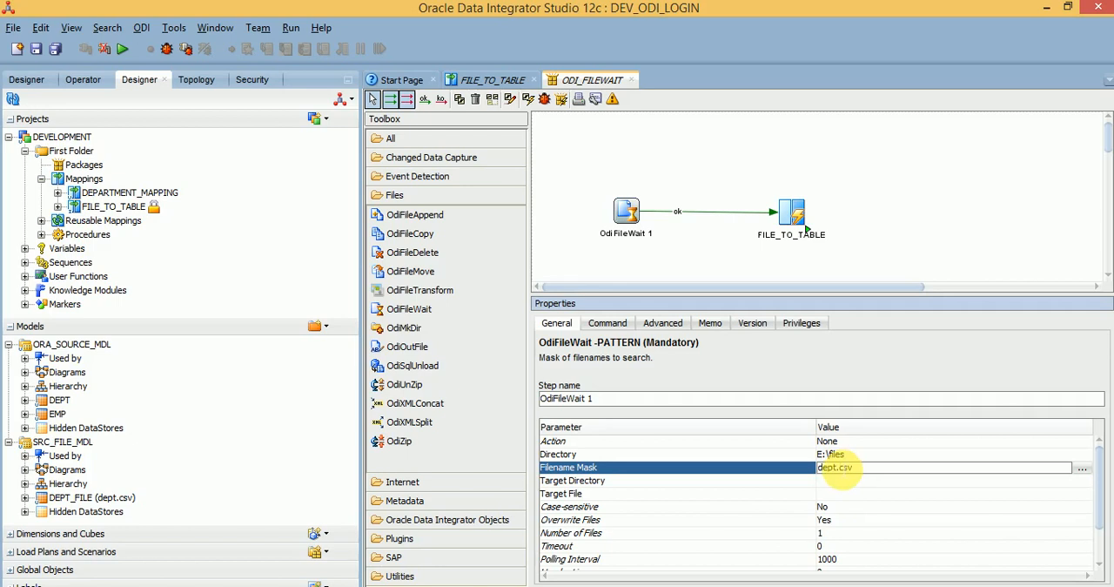
double_click(842, 470)
click(843, 470)
click(843, 471)
drag(836, 469, 820, 460)
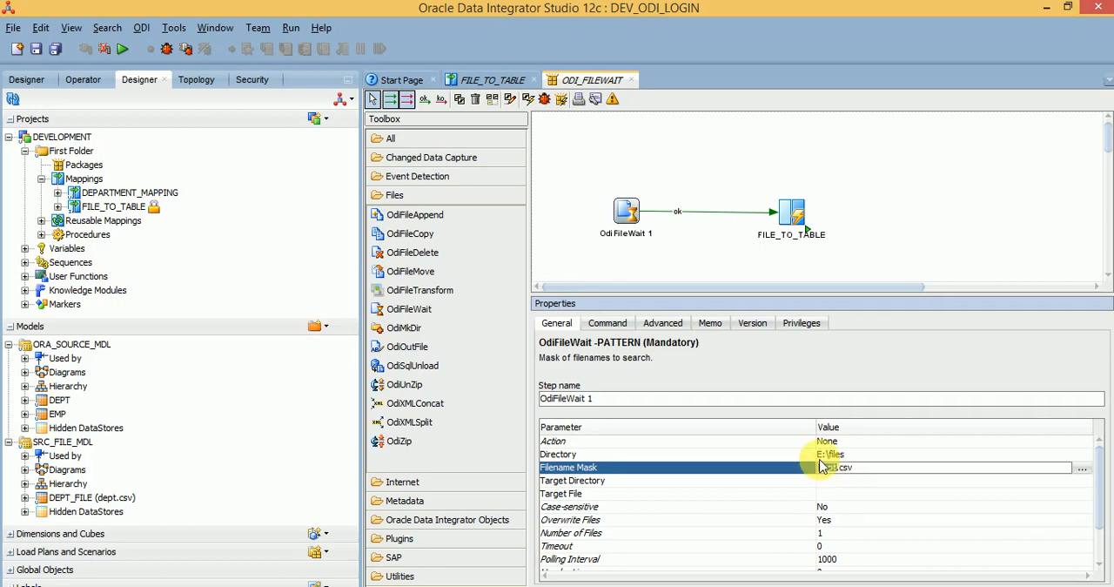
text(*)
click(801, 479)
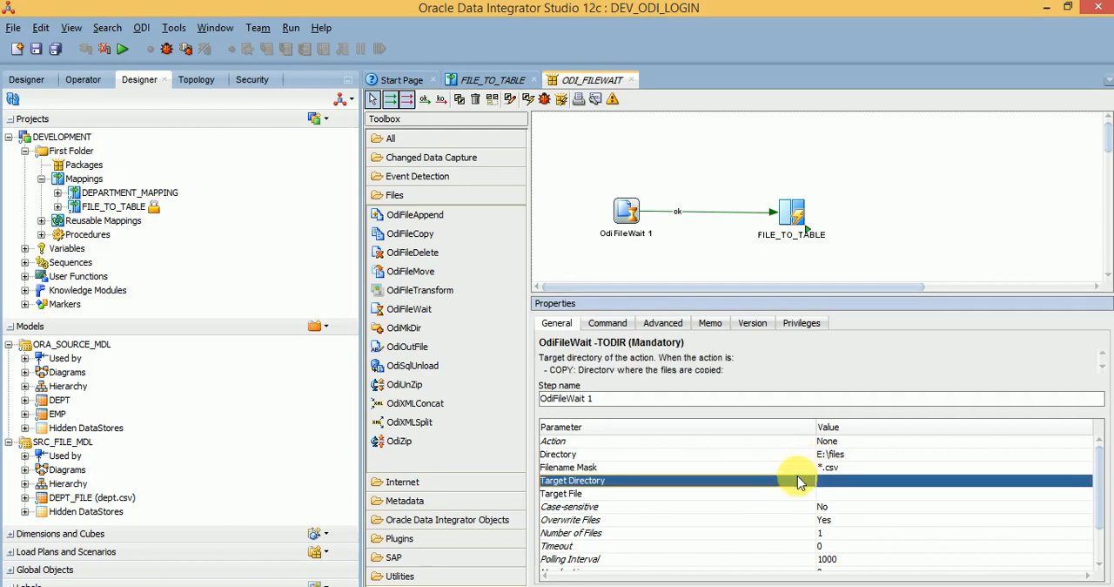
click(788, 471)
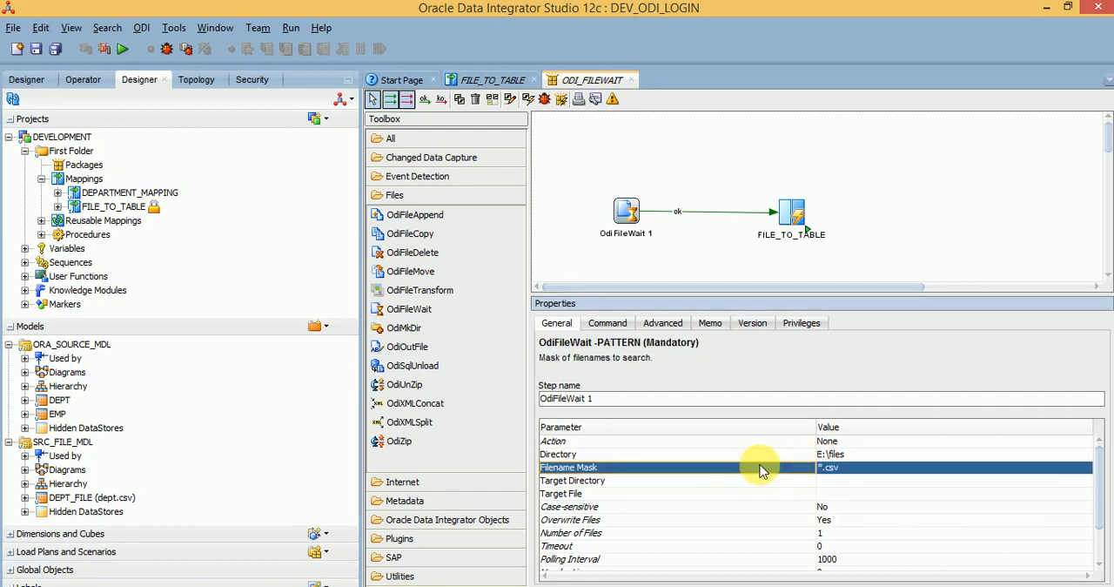
click(821, 470)
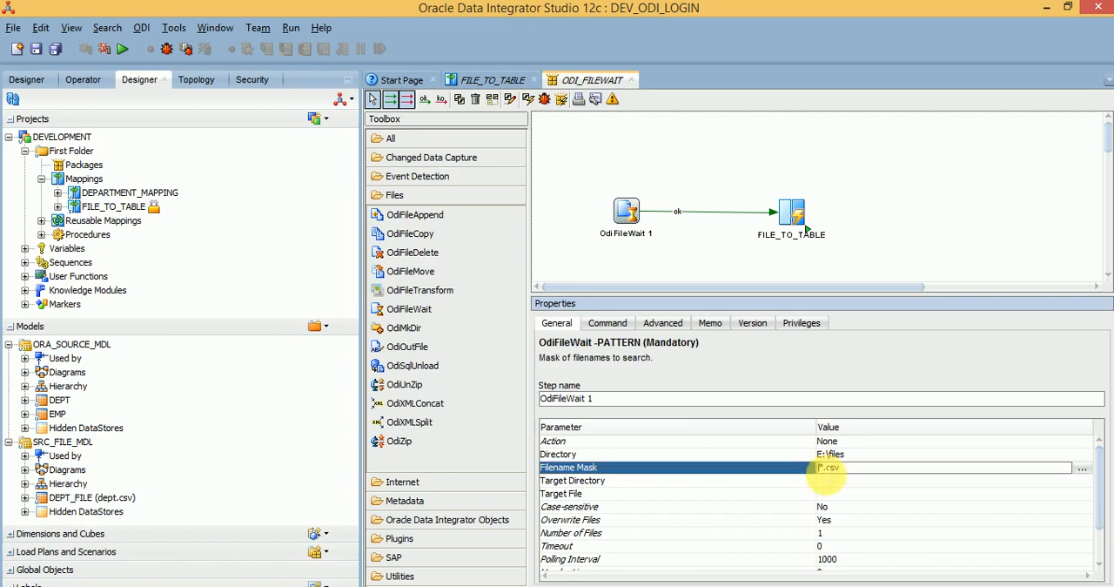
click(808, 467)
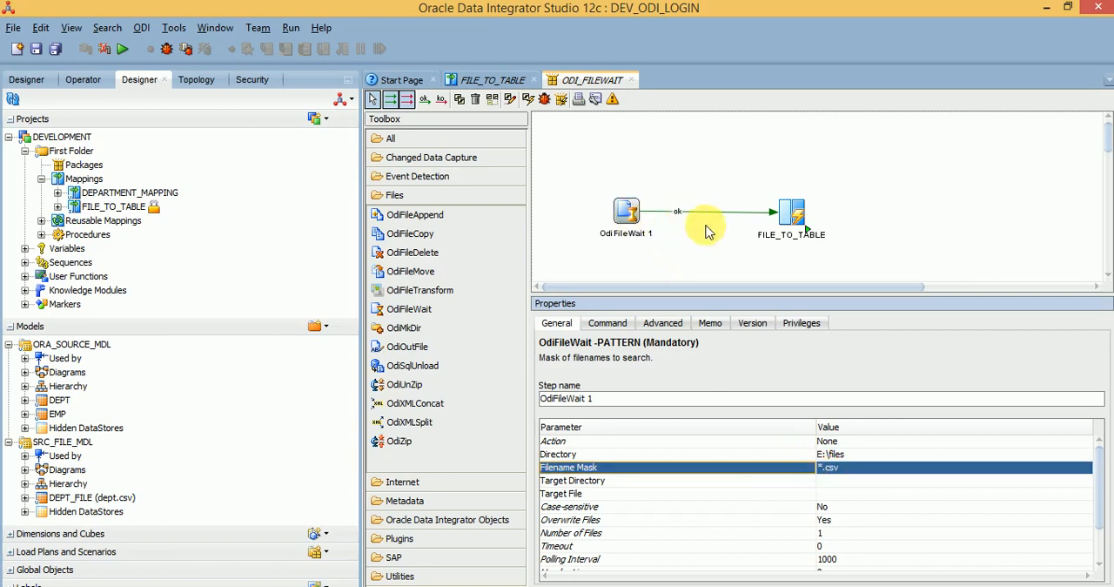
Step: Examine the OdiFileWait step's Polling Interval and Timeout parameters, including the polling value in the expression editor
click(681, 560)
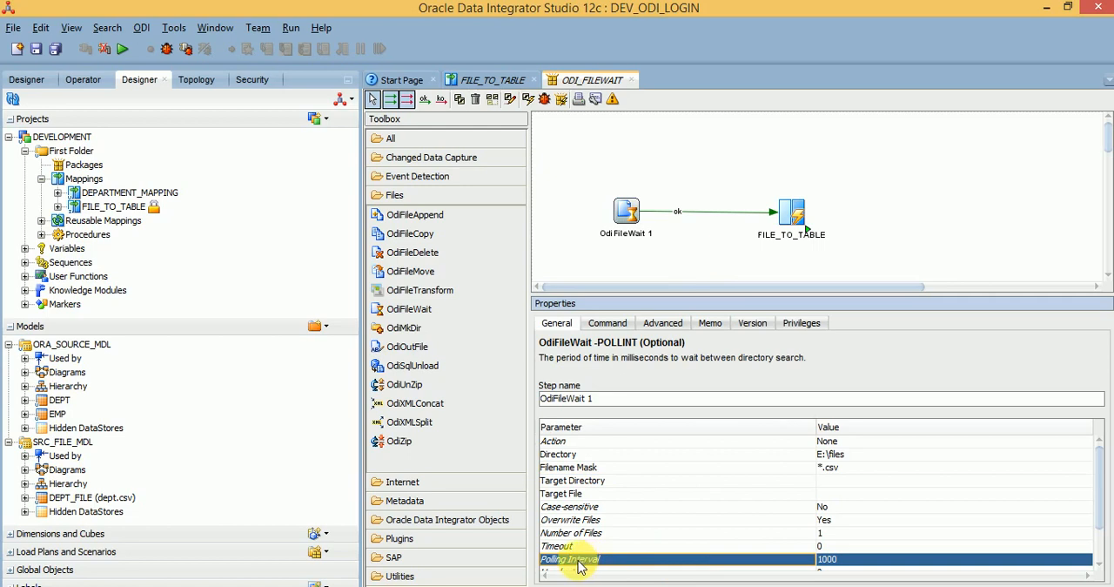
click(827, 559)
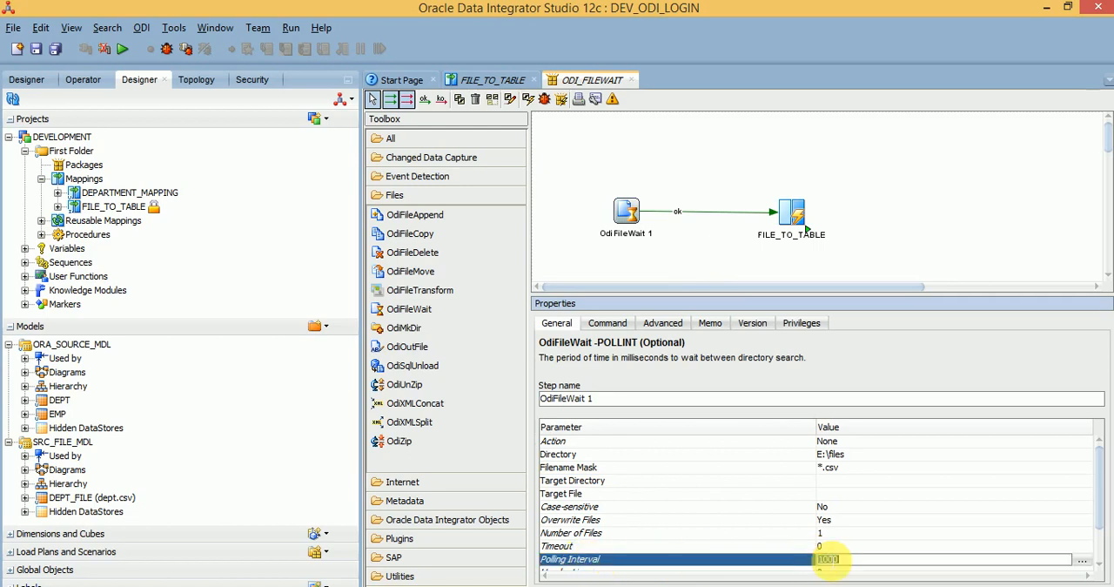
click(1083, 559)
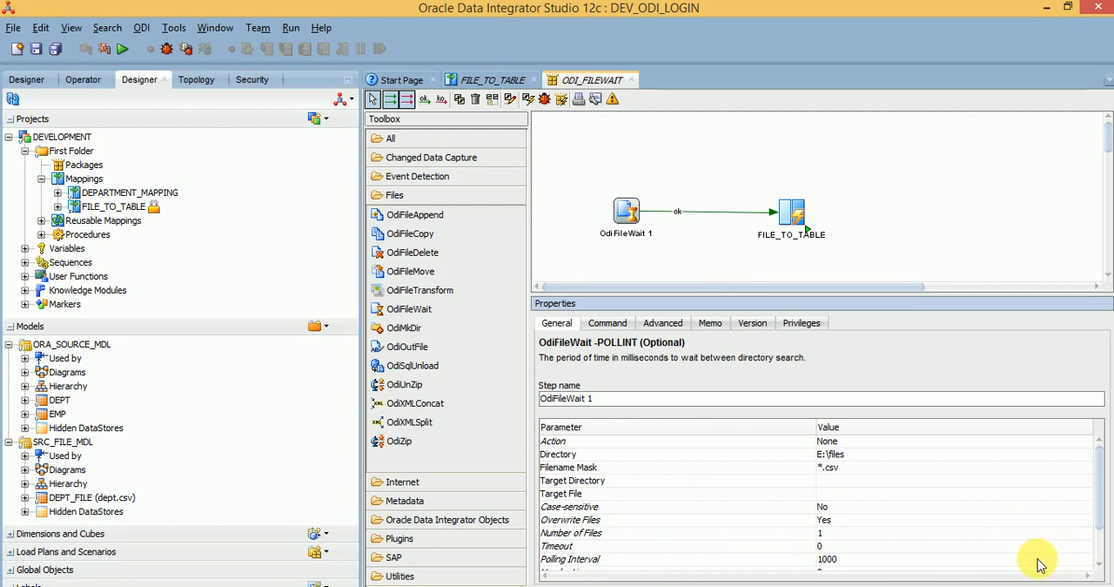
click(1082, 560)
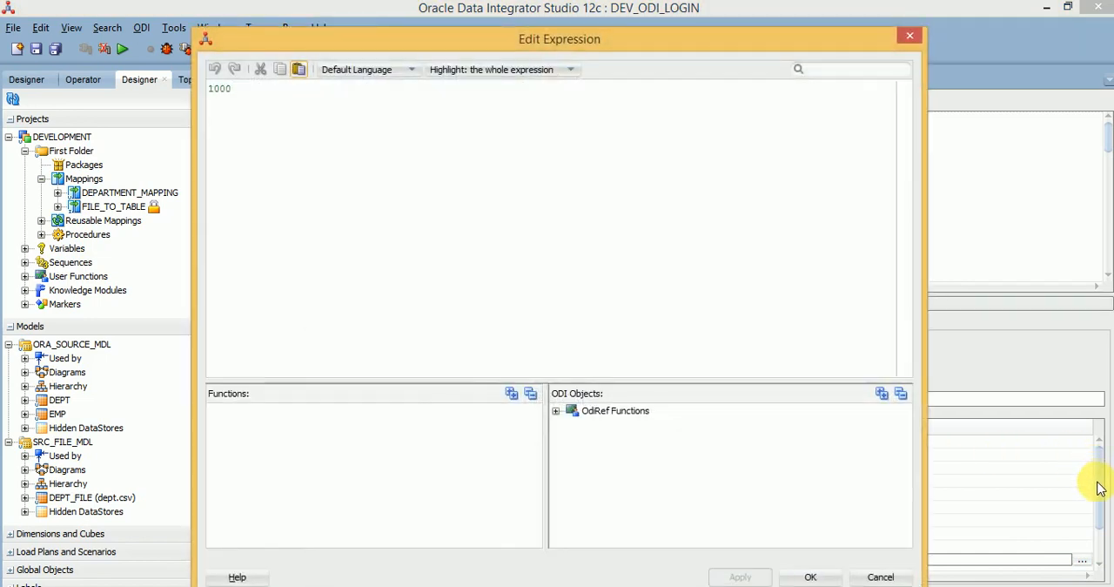
double_click(538, 183)
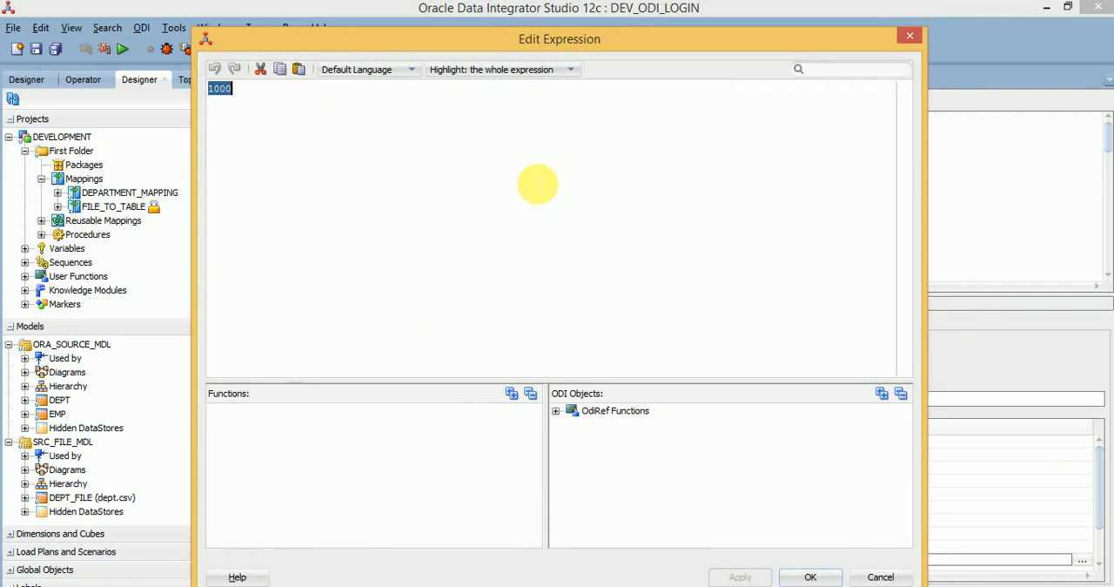
click(538, 184)
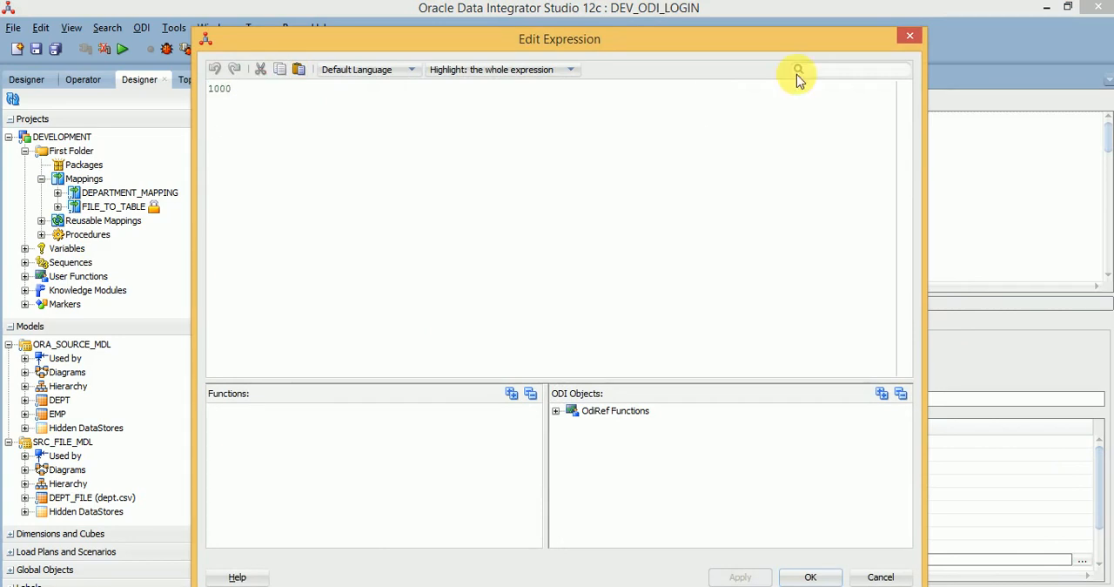
click(910, 36)
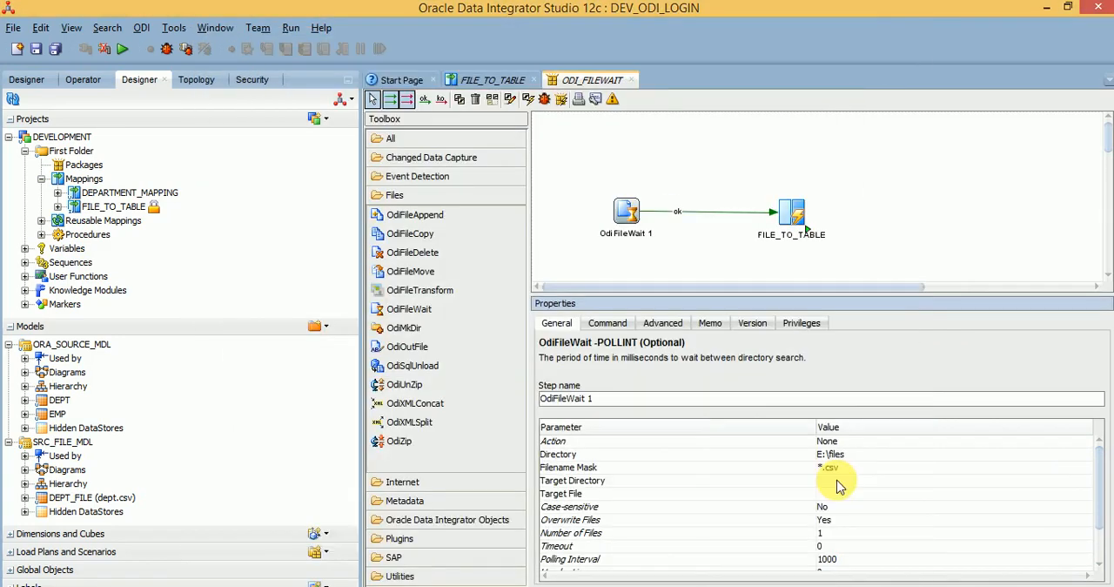
click(678, 561)
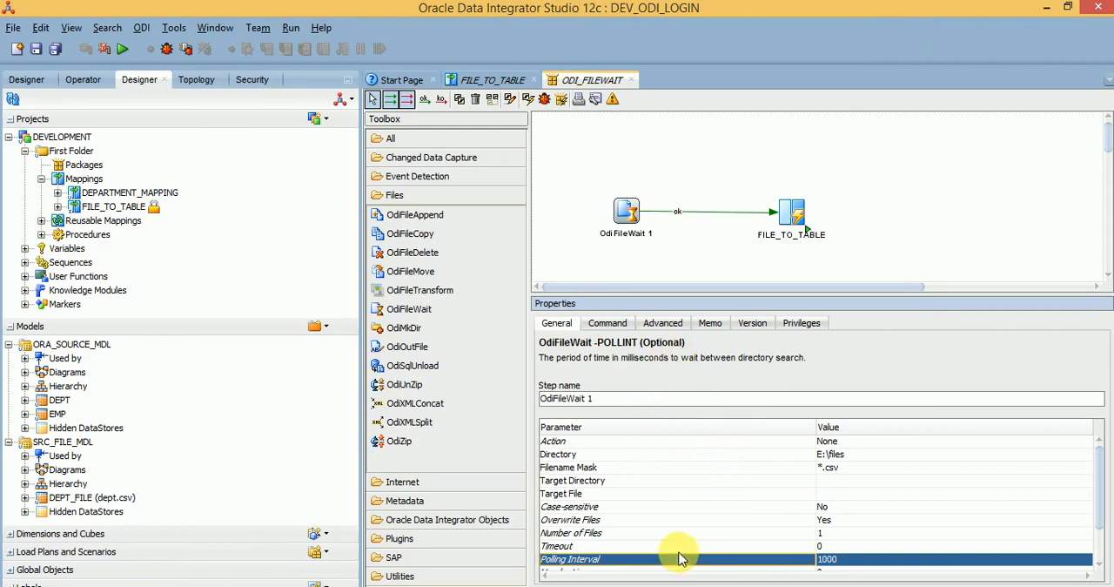
click(642, 545)
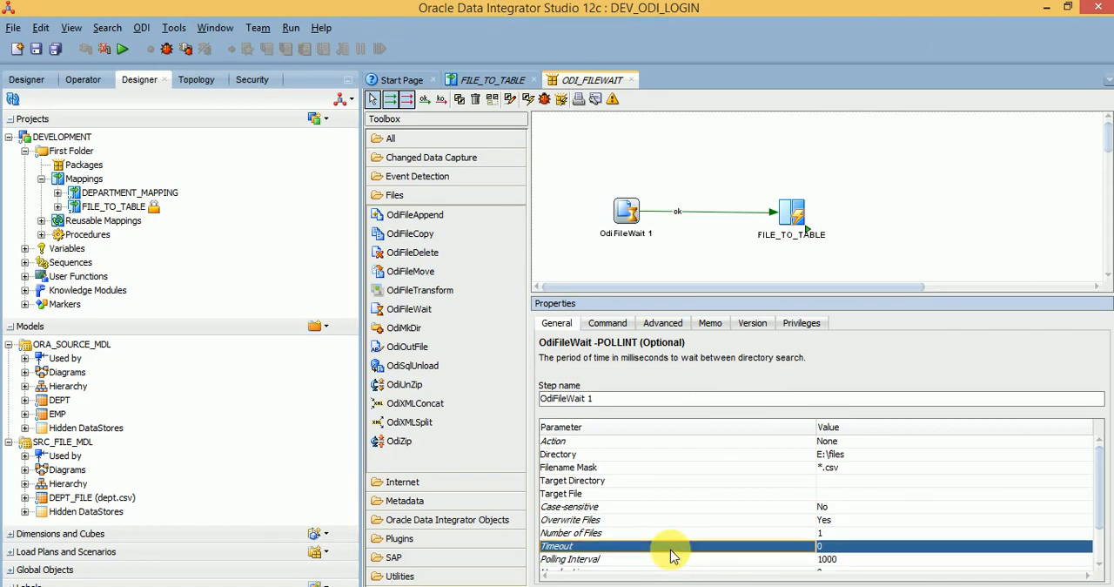
Step: Set the OdiFileWait step's Number of Files parameter to 1
click(614, 535)
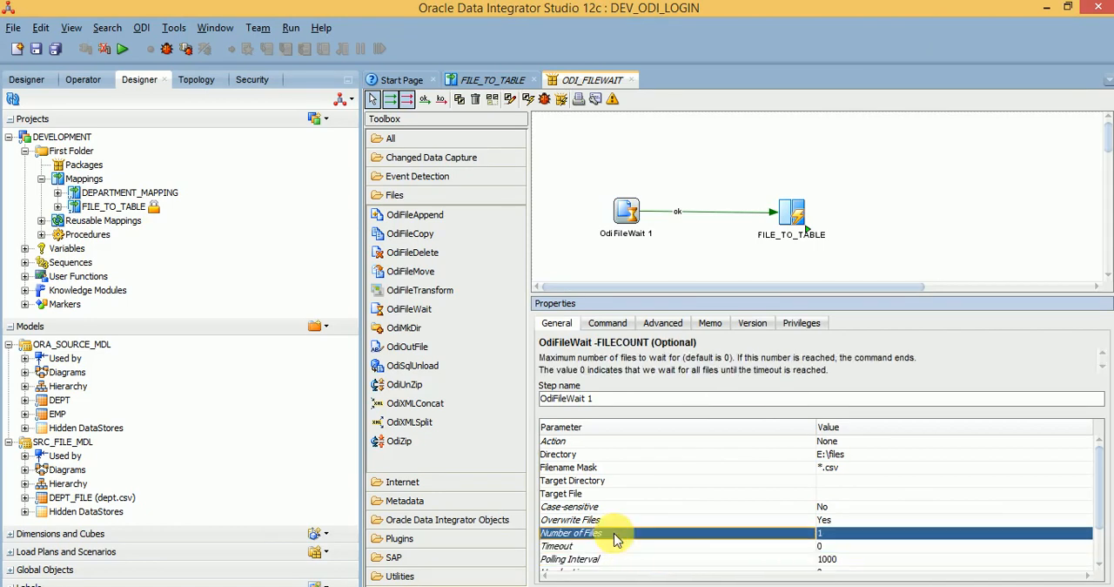
double_click(824, 532)
text(1)
click(805, 532)
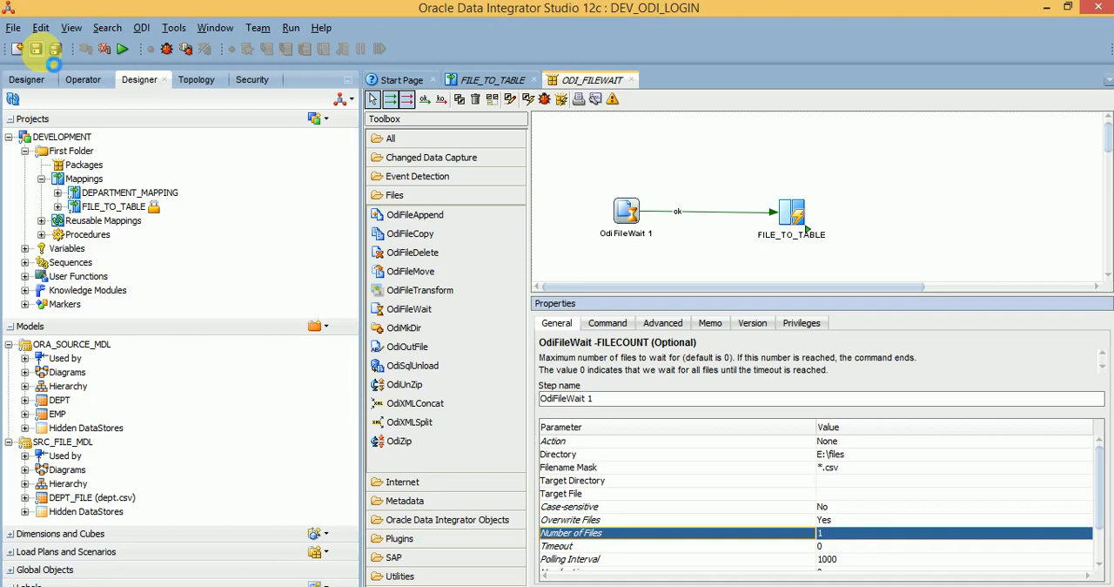
Step: Save the ODI_FILEWAIT package and run it in the Global context with Local (No Agent) at log level 5
click(36, 49)
click(614, 363)
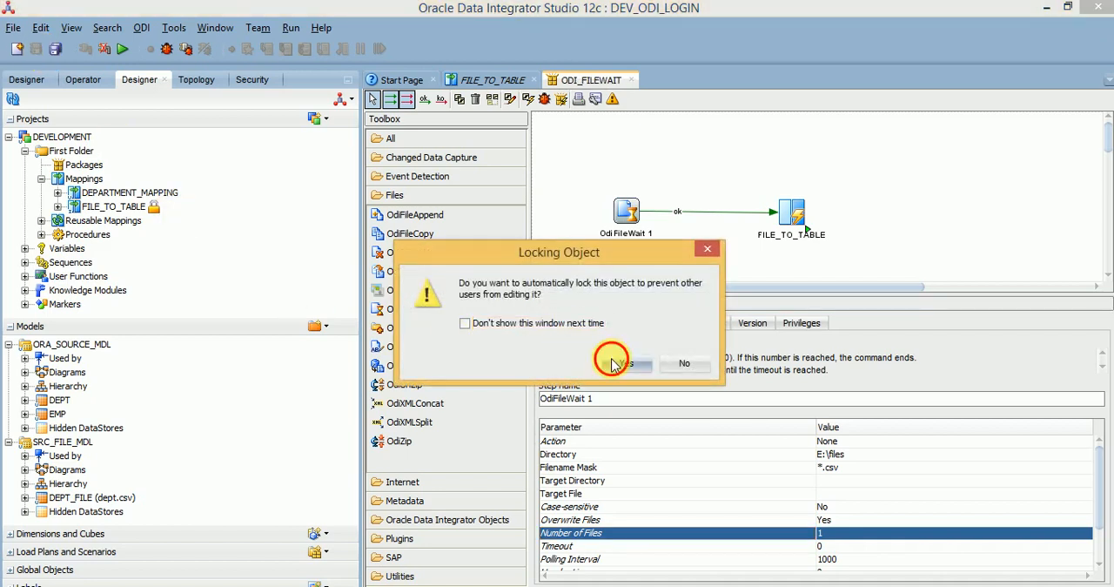
click(125, 53)
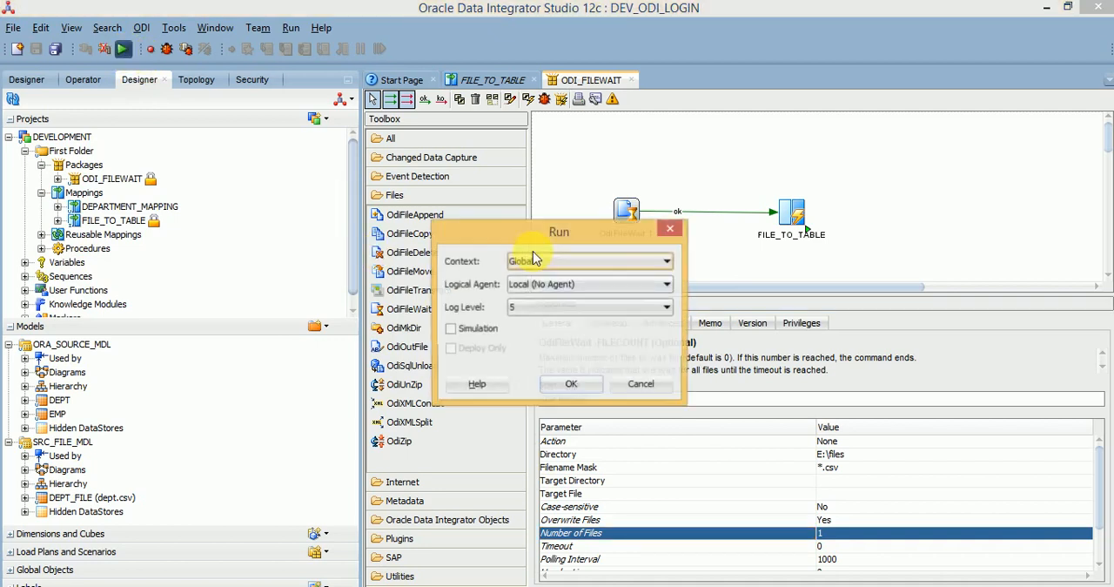
click(571, 385)
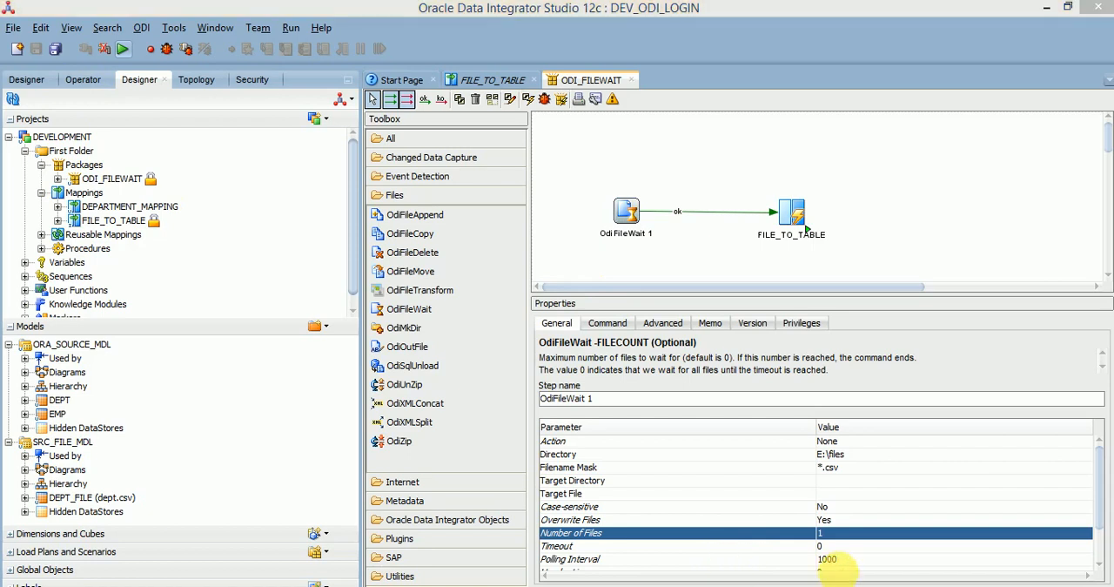
click(683, 347)
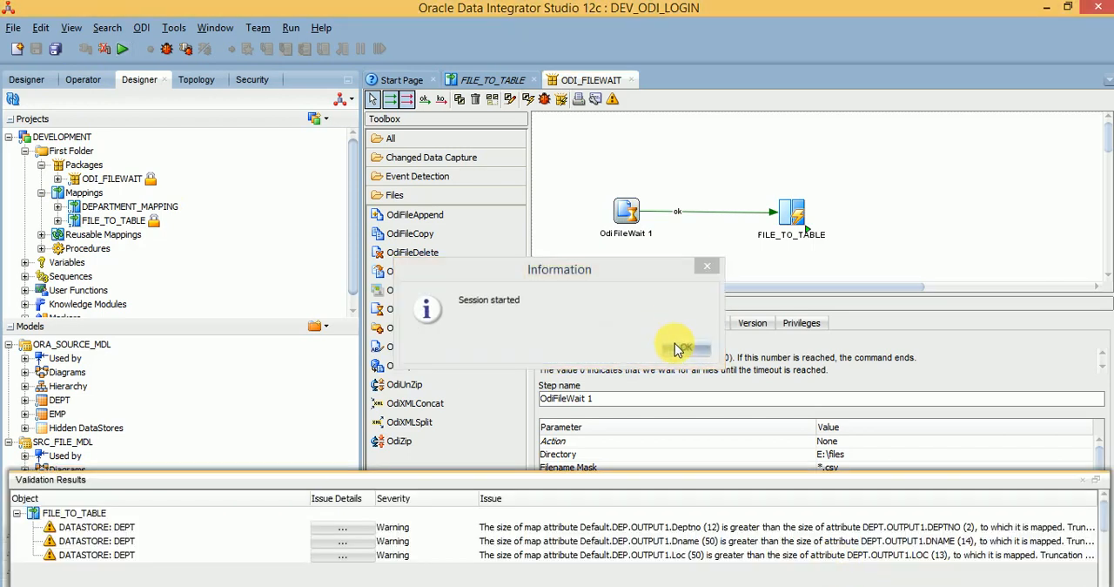
click(1083, 481)
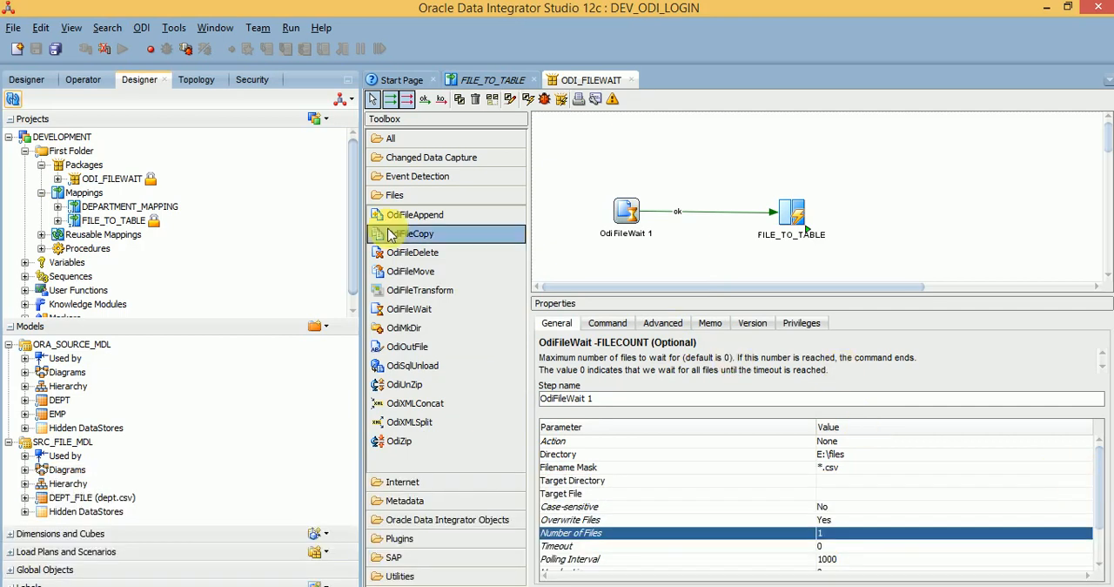
Step: In the Operator, expand today's ODI_FILEWAIT session through FILE_TO_TABLE and MAP_MAIN down to its Insert new rows task
click(85, 81)
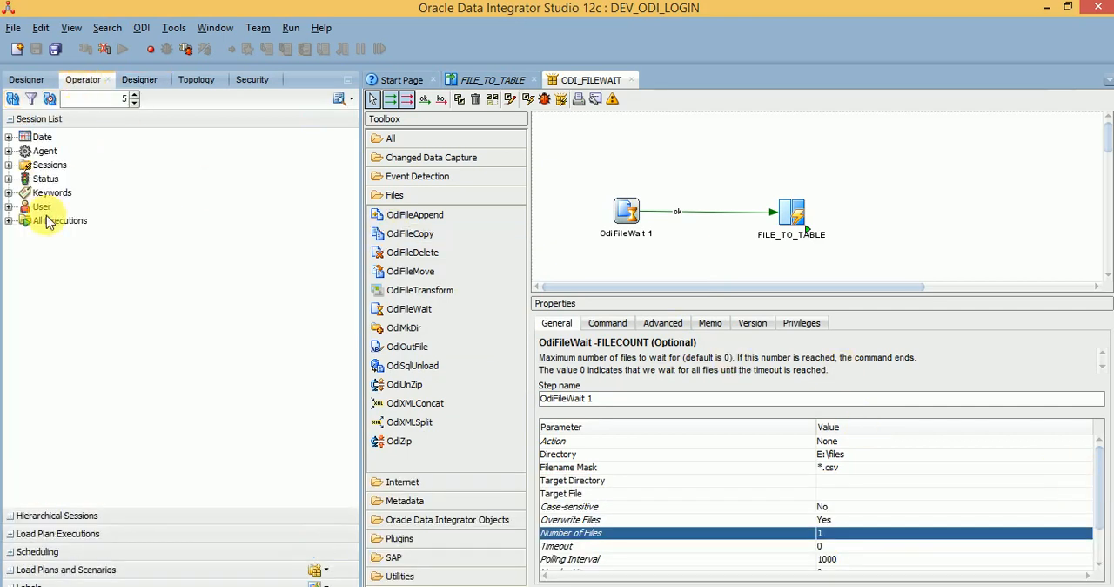
double_click(27, 138)
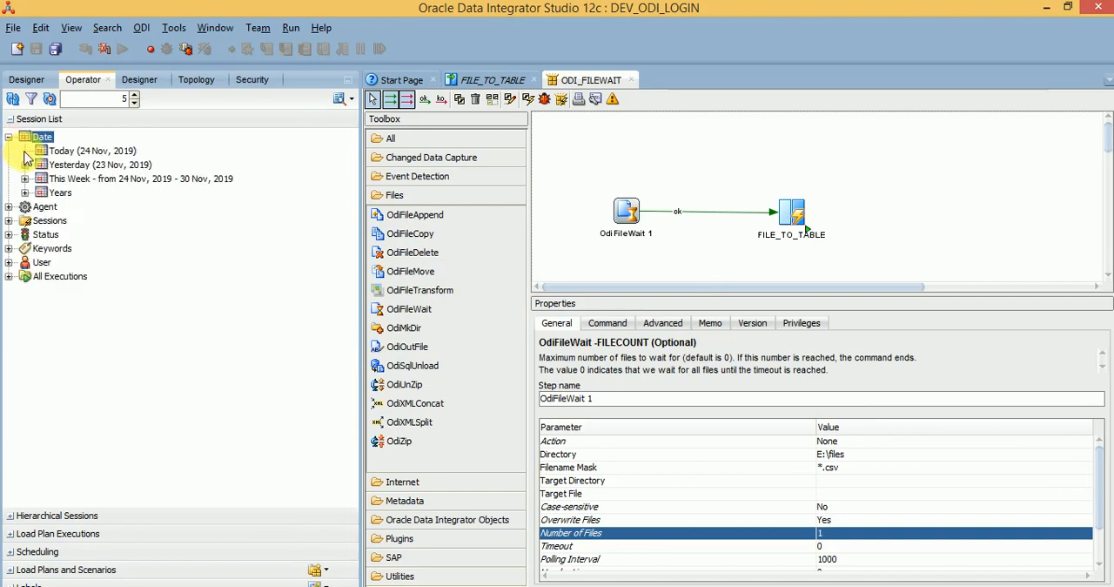
double_click(41, 152)
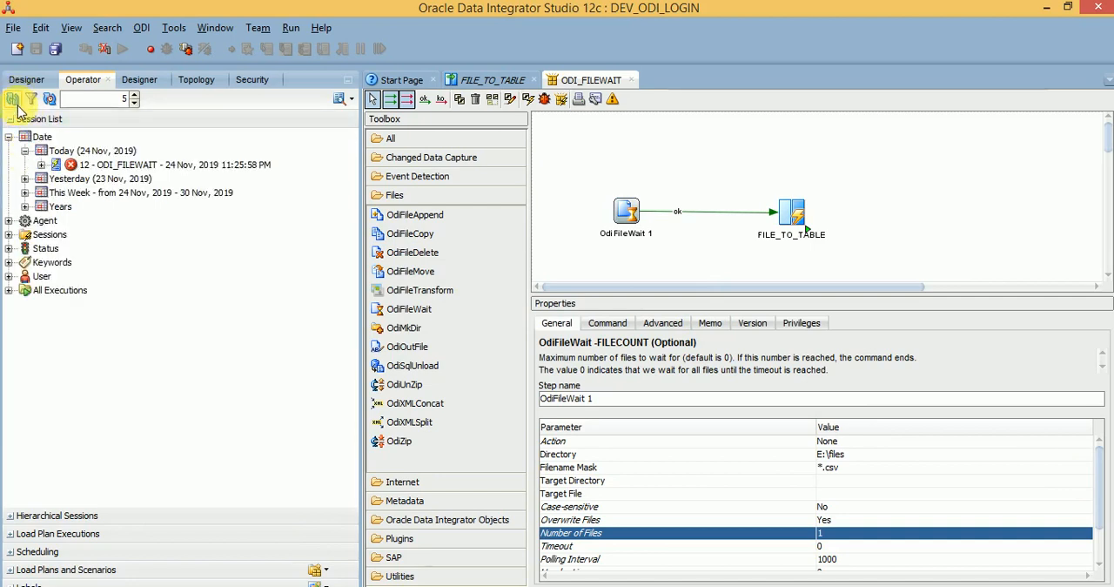
click(41, 165)
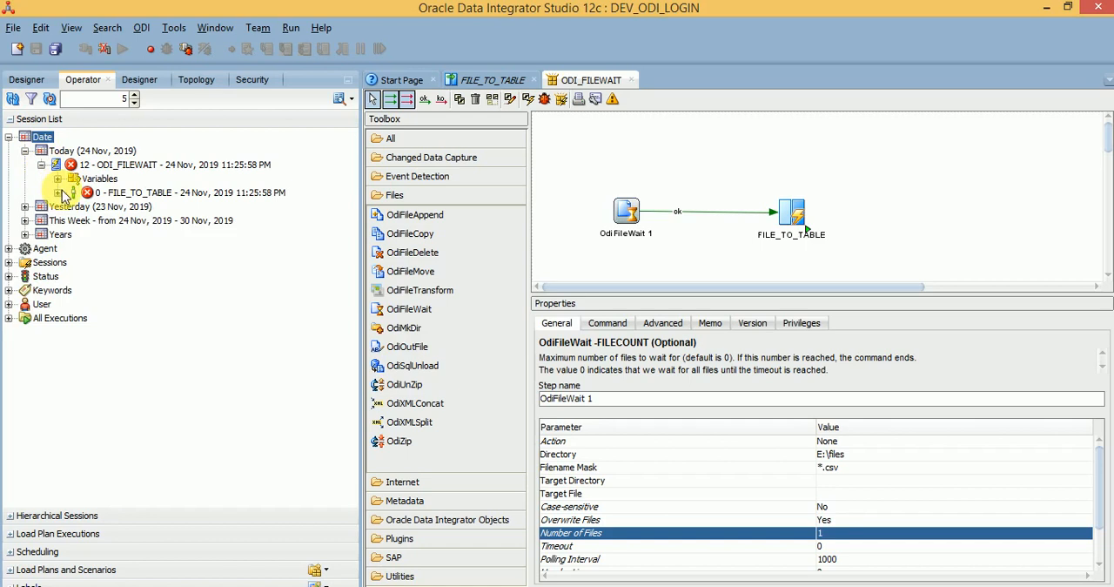
click(63, 194)
click(58, 193)
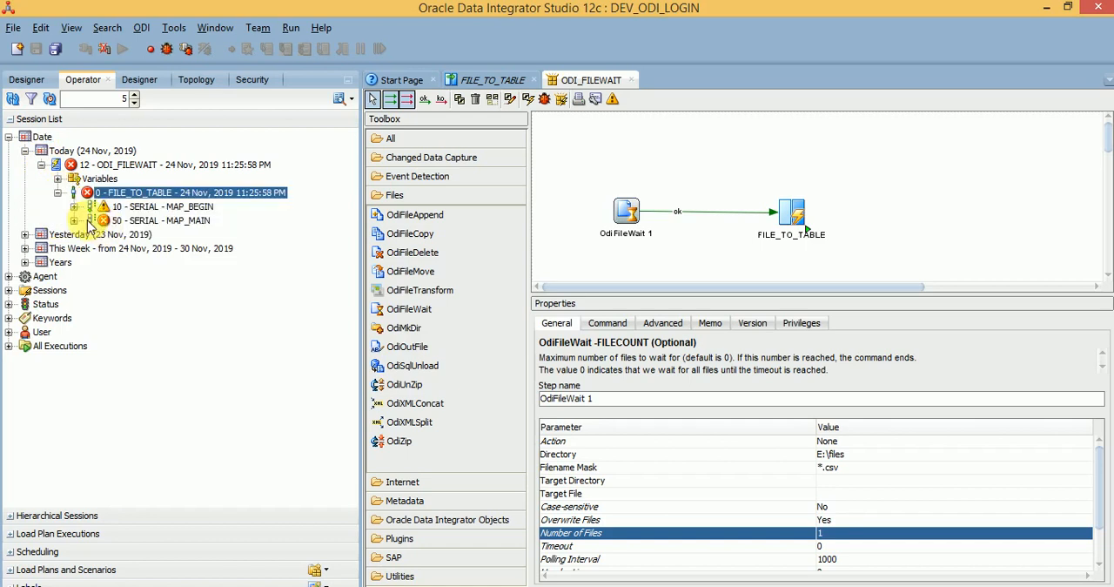
click(75, 222)
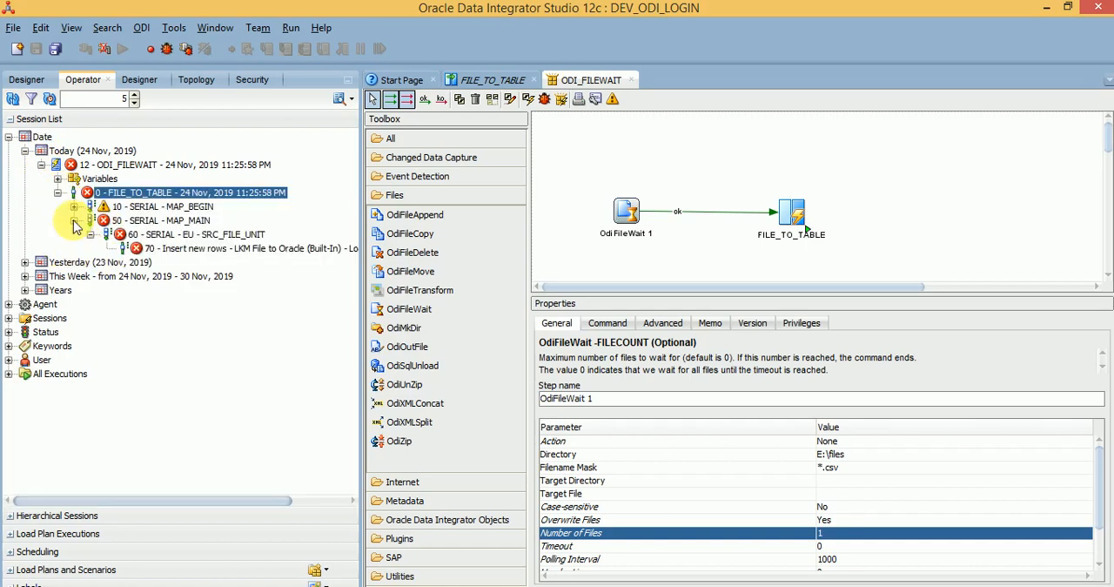
Step: Expand MAP_BEGIN under FILE_TO_TABLE and review its drop and create staging table tasks
click(155, 253)
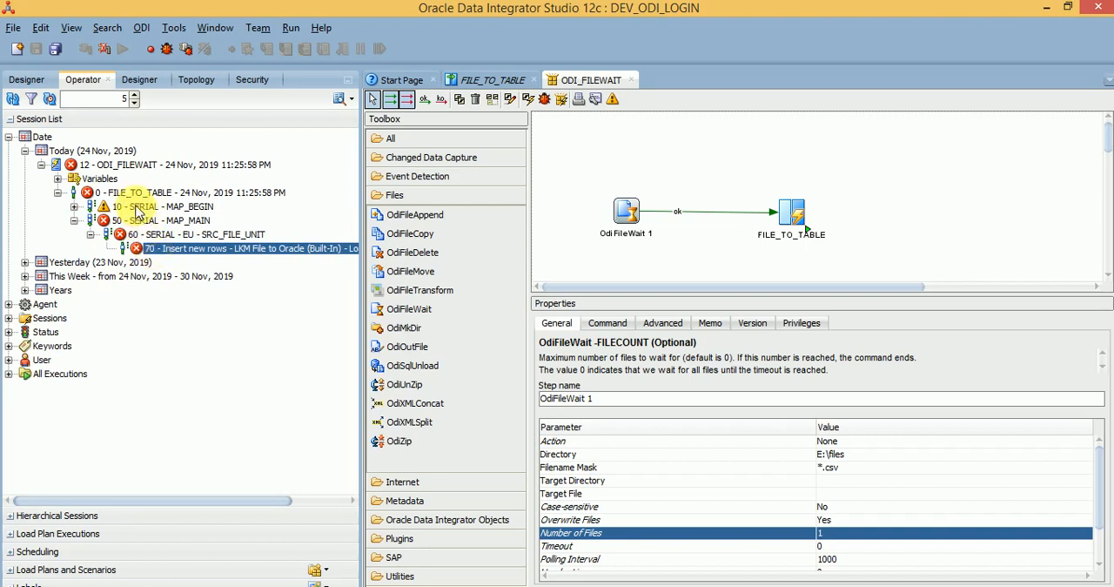
click(129, 192)
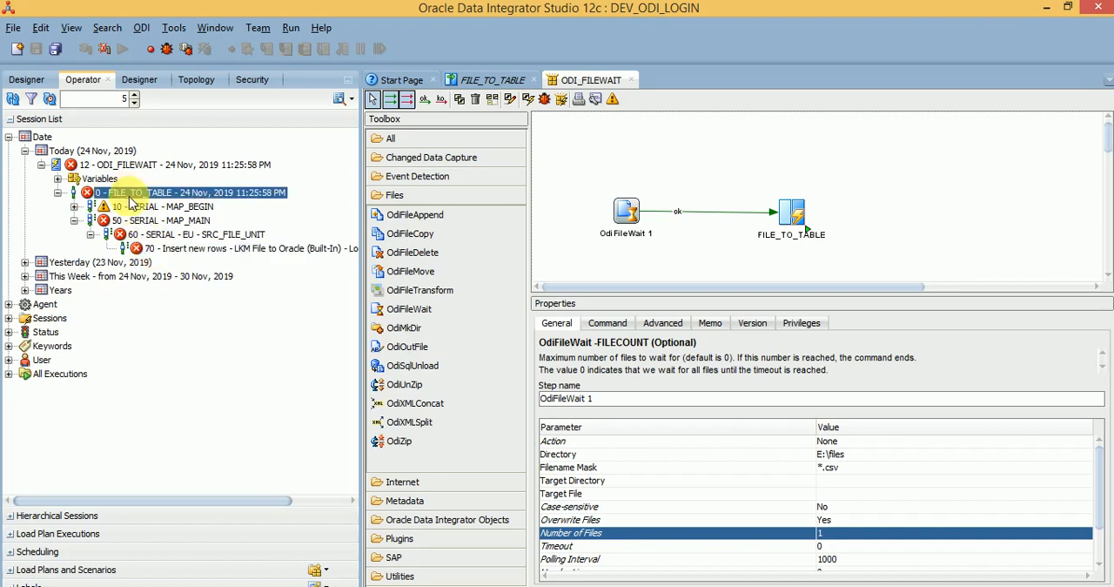
click(75, 206)
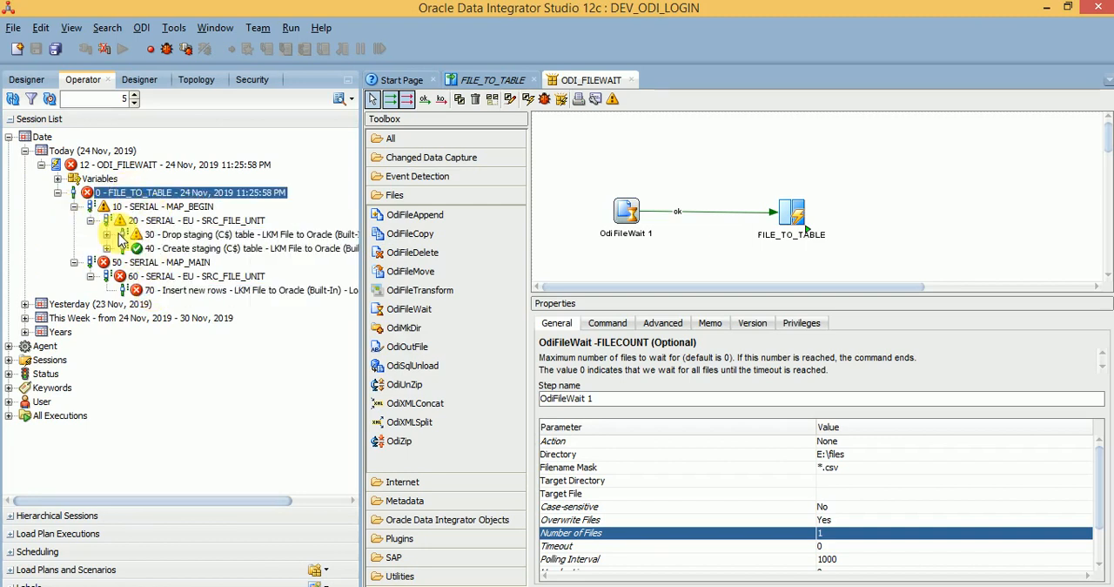
click(170, 248)
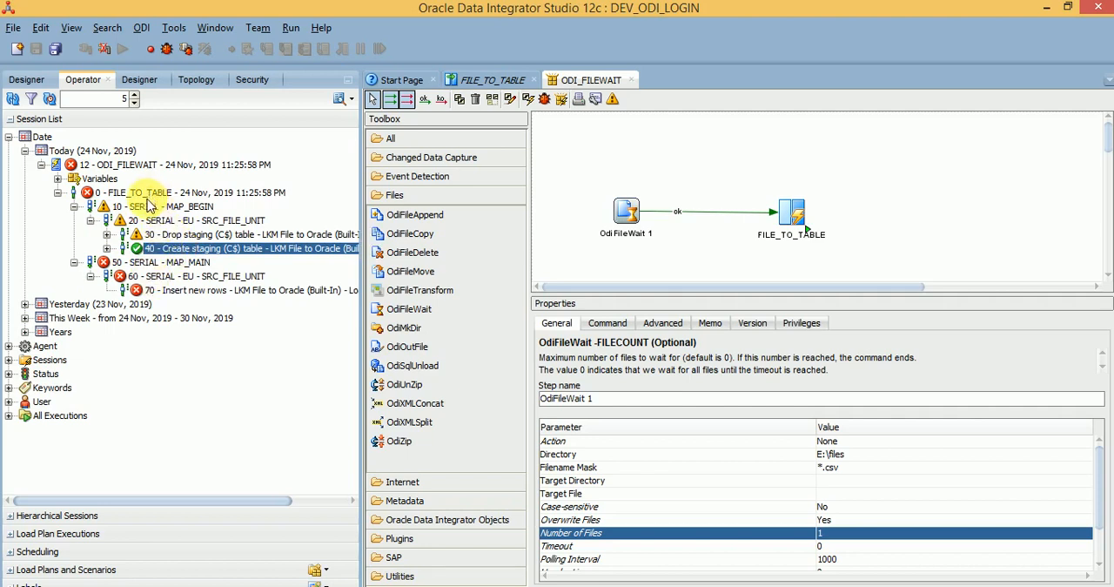
click(143, 192)
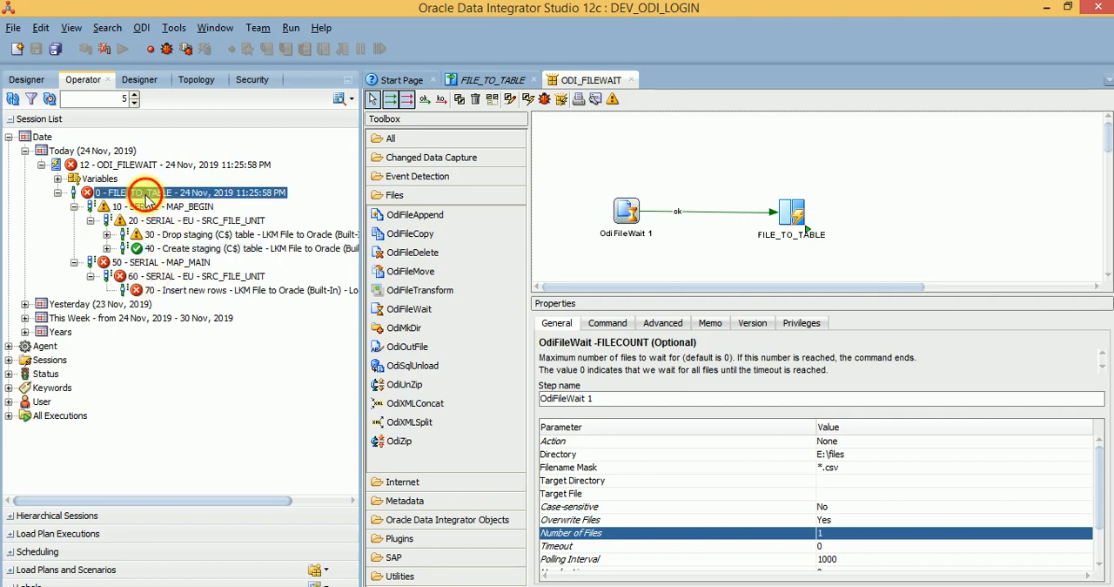
Step: Open the Insert new rows session task, read the cause in its error message, and close the task
click(183, 291)
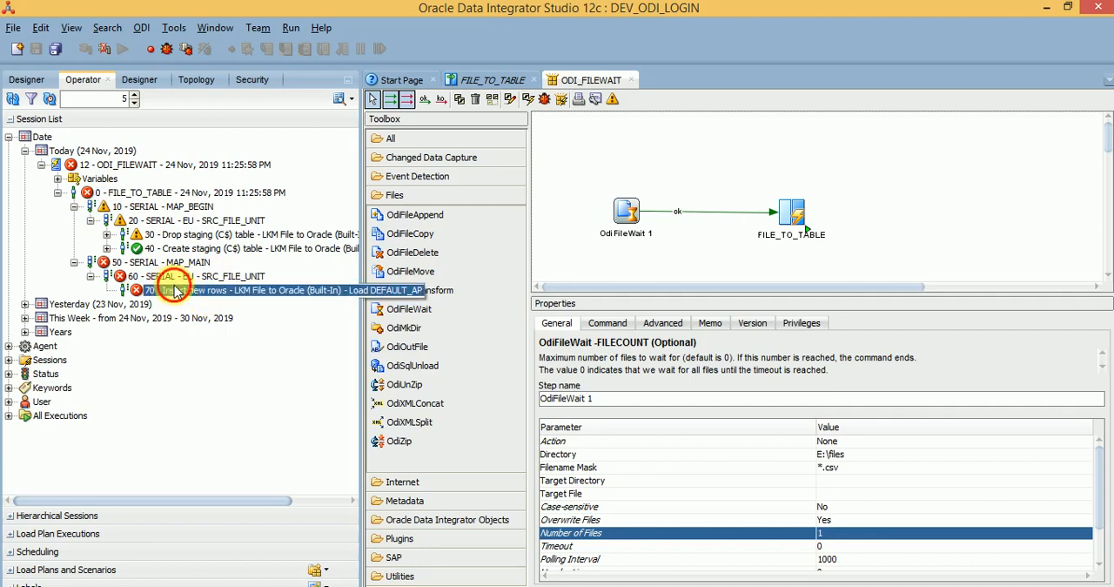
double_click(174, 292)
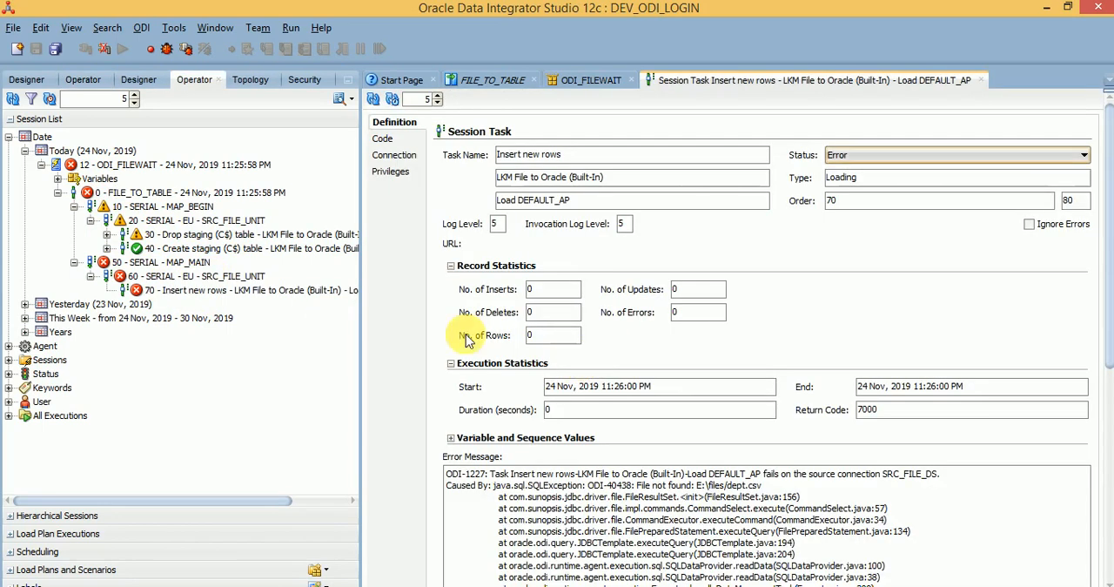
triple_click(738, 488)
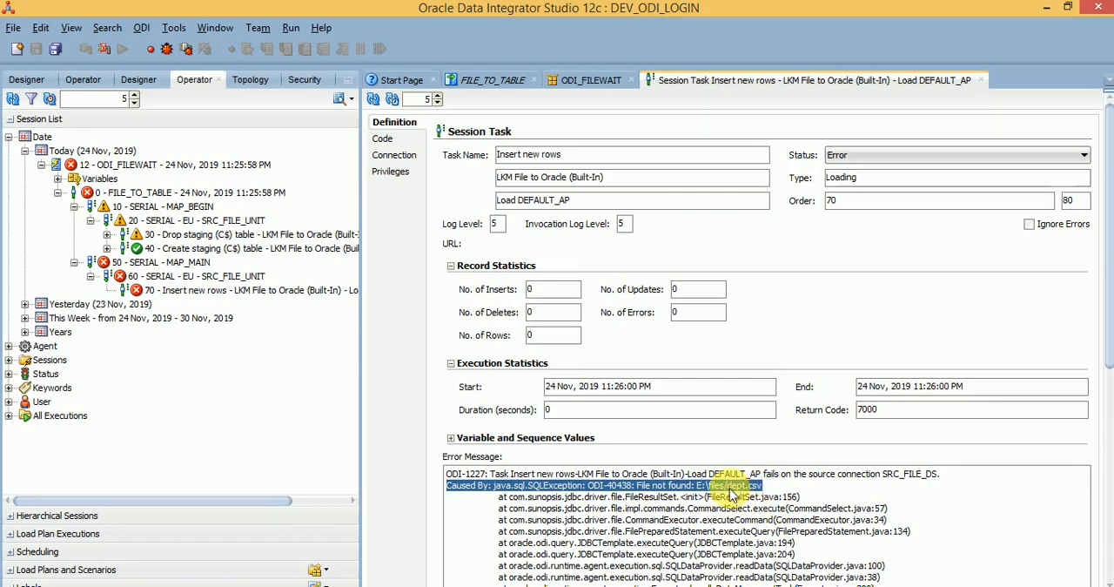
triple_click(740, 487)
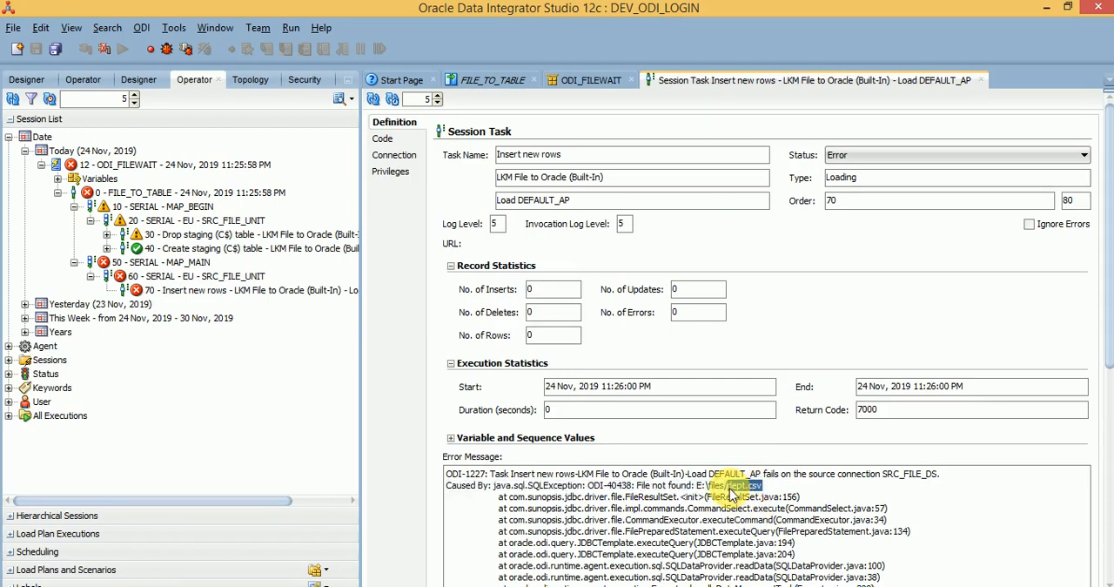
click(982, 81)
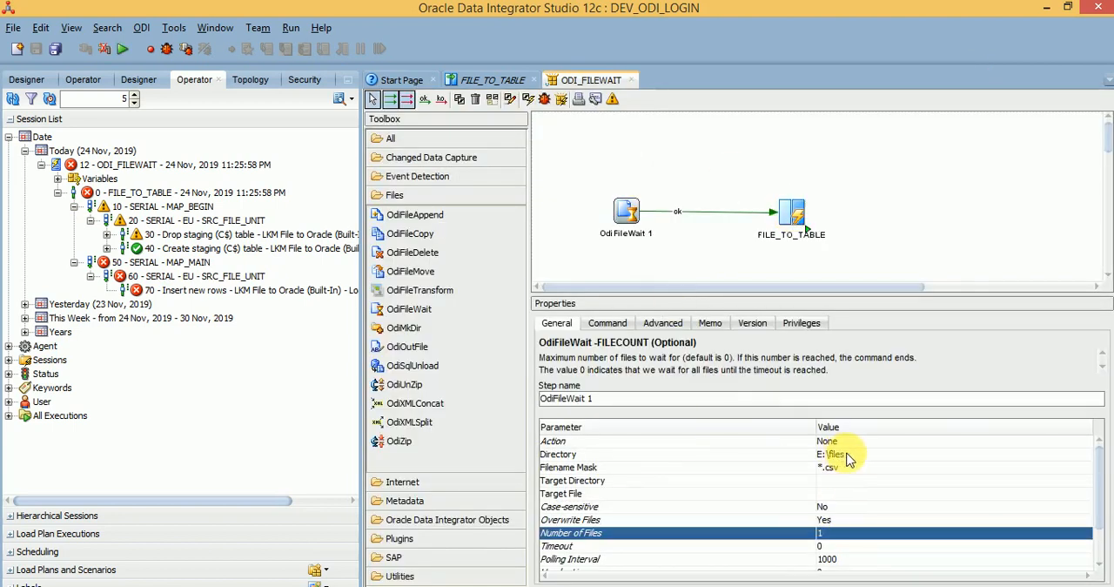
Step: Set the OdiFileWait step's filename mask to dept.csv
click(849, 456)
click(826, 471)
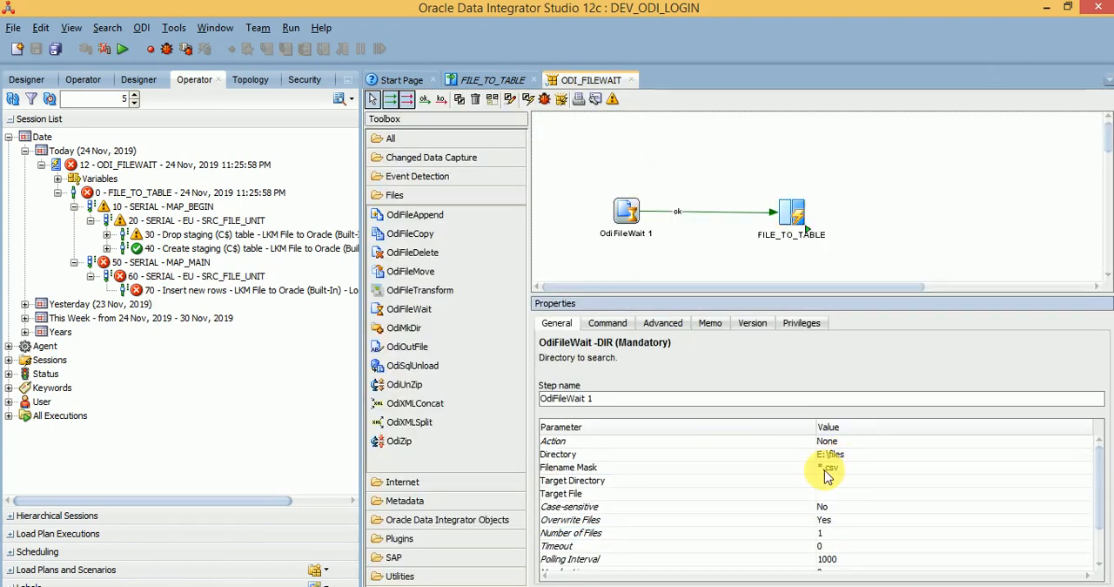
click(827, 473)
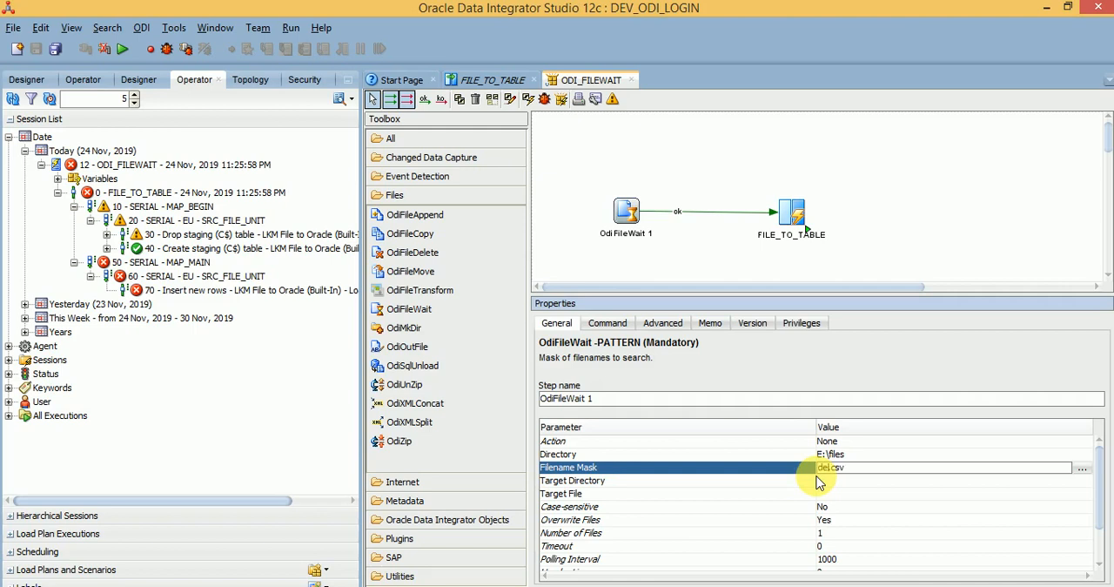
click(820, 481)
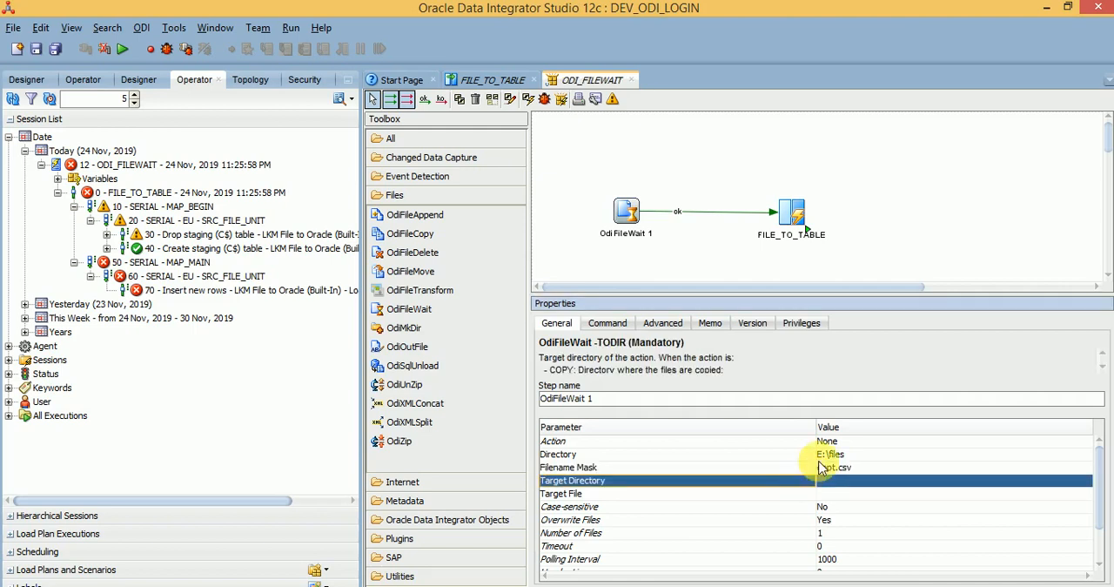
Step: Check the OdiFileWait step's directory and set OdiFileWait 1 as the first step of the package
click(838, 455)
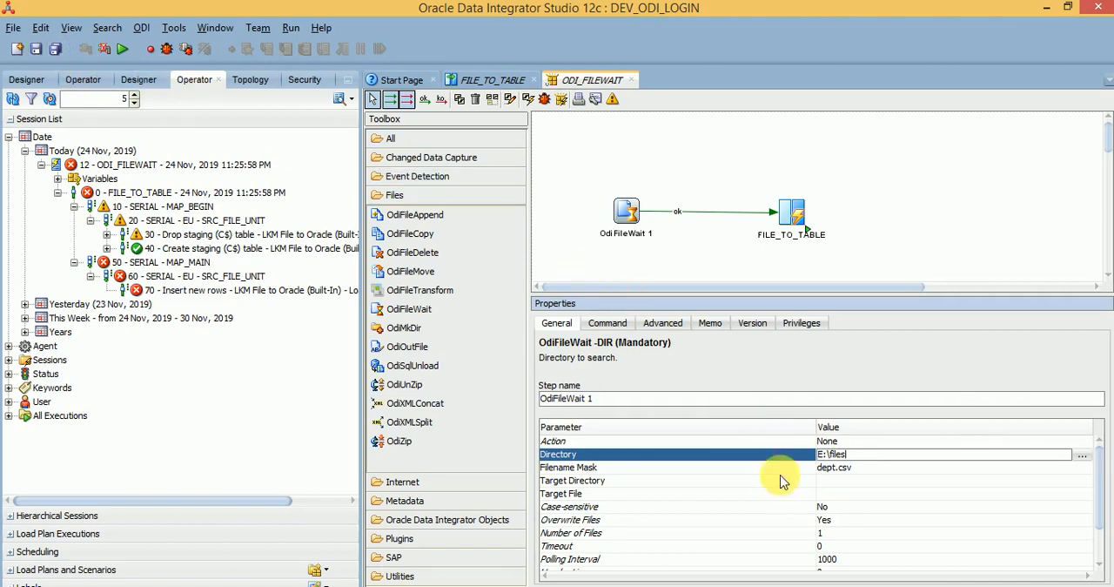
click(797, 454)
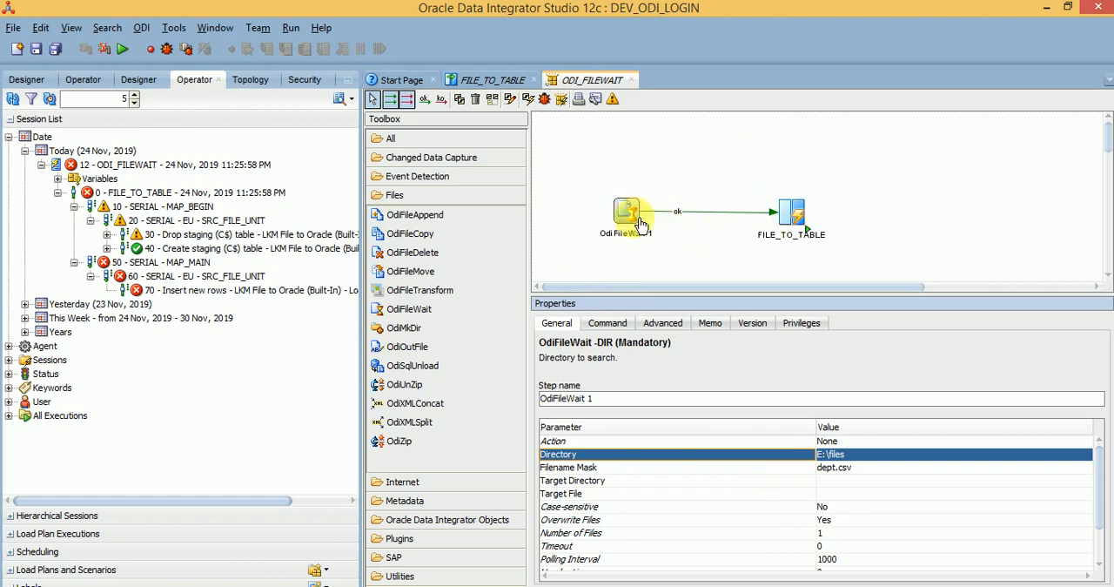
click(793, 214)
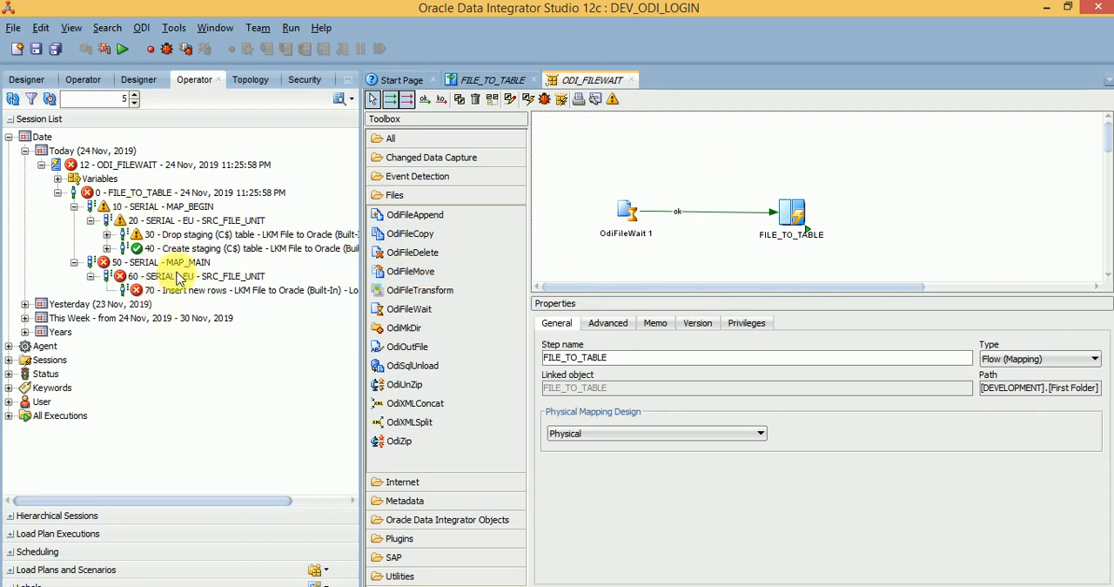
click(695, 250)
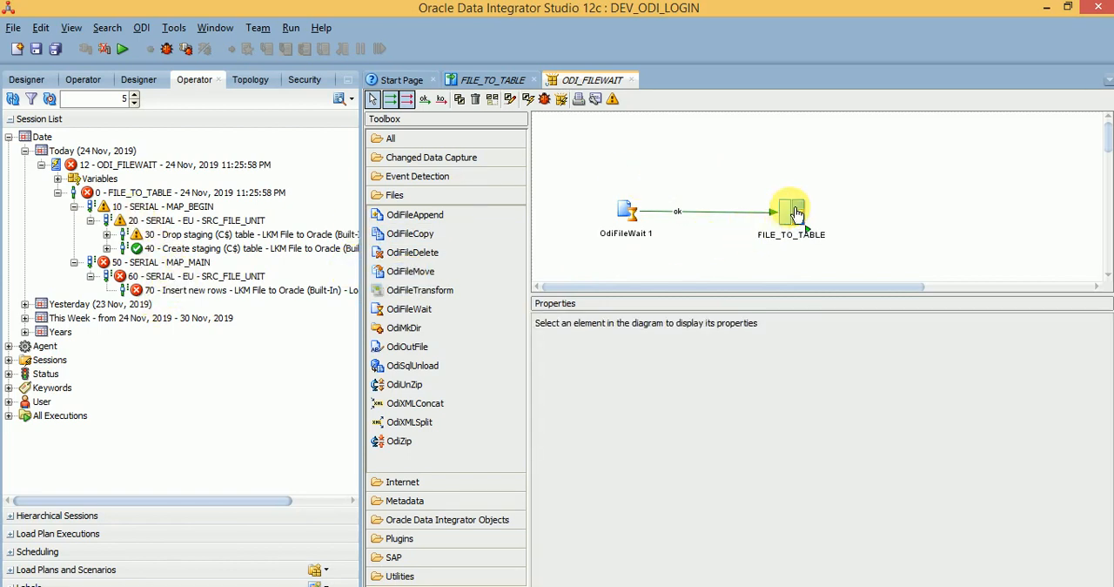
right_click(630, 216)
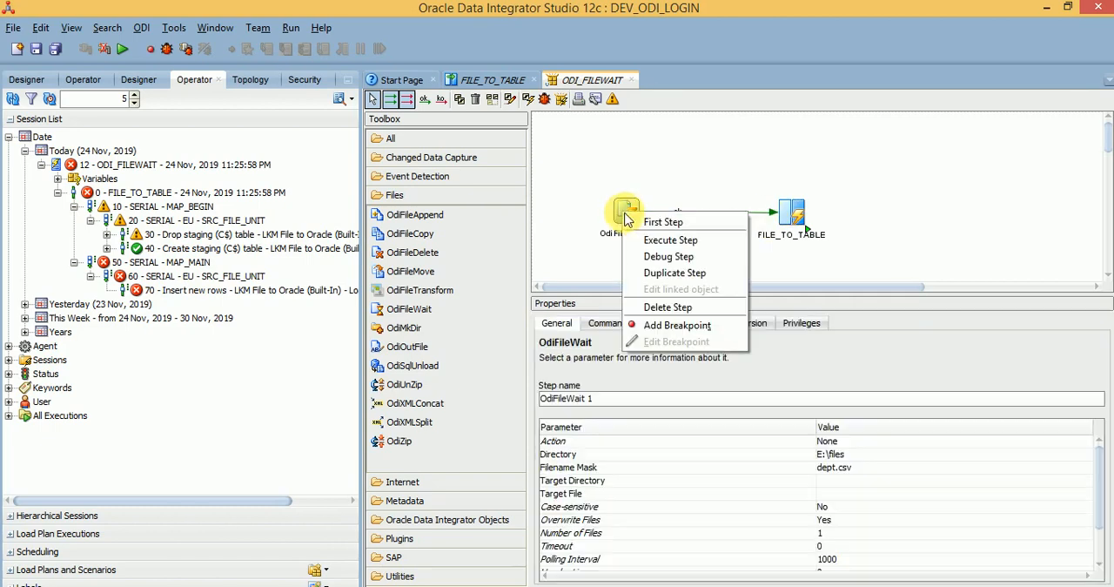
click(655, 219)
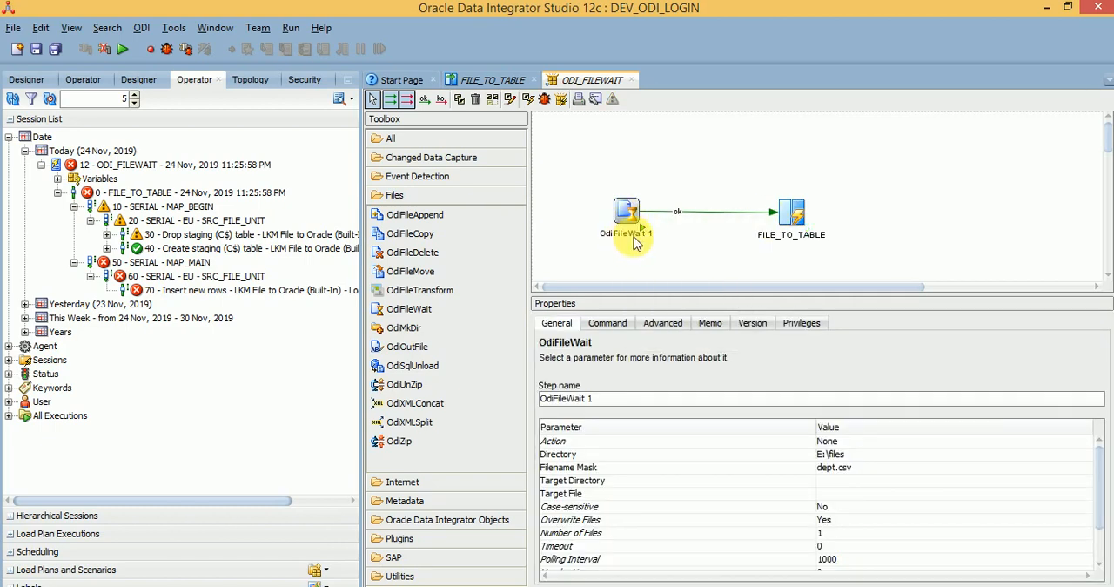
Step: Set the OdiFileWait step's filename mask to *.csv and run the package in the Global context with Local (No Agent) and log level 5
click(838, 472)
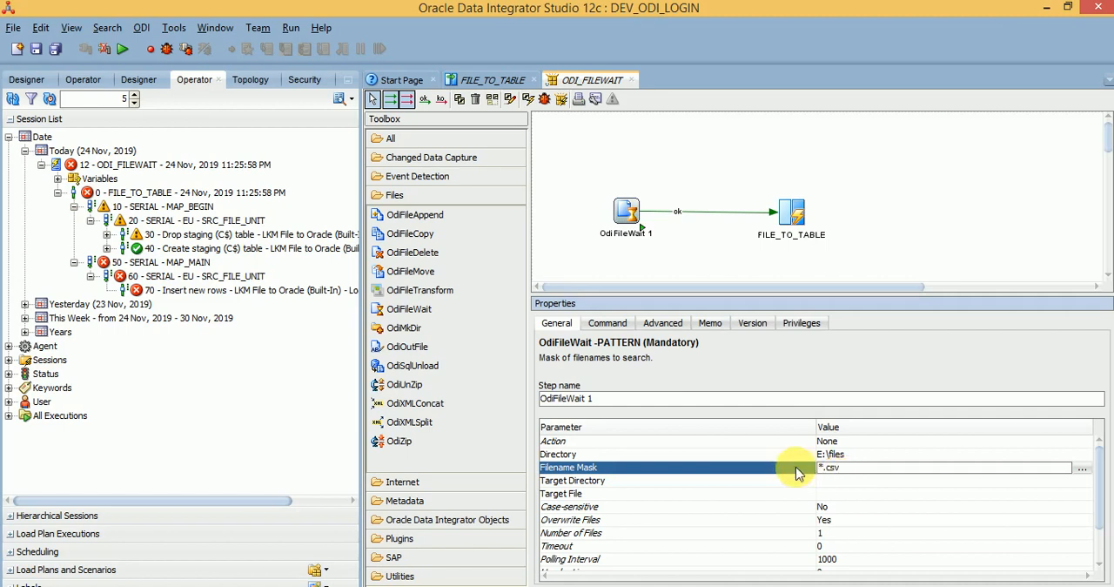
click(788, 471)
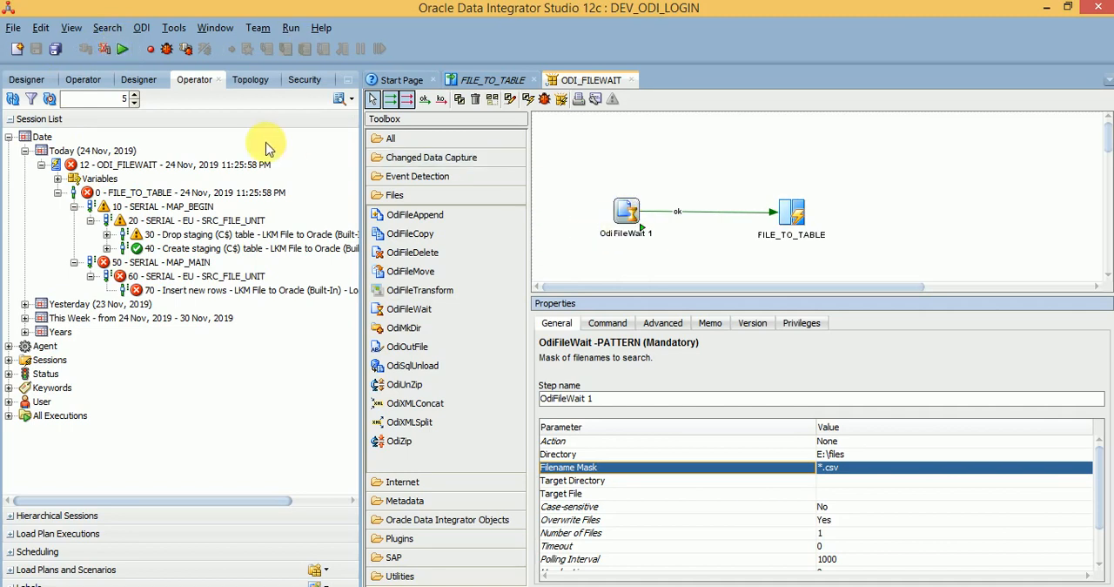
click(124, 50)
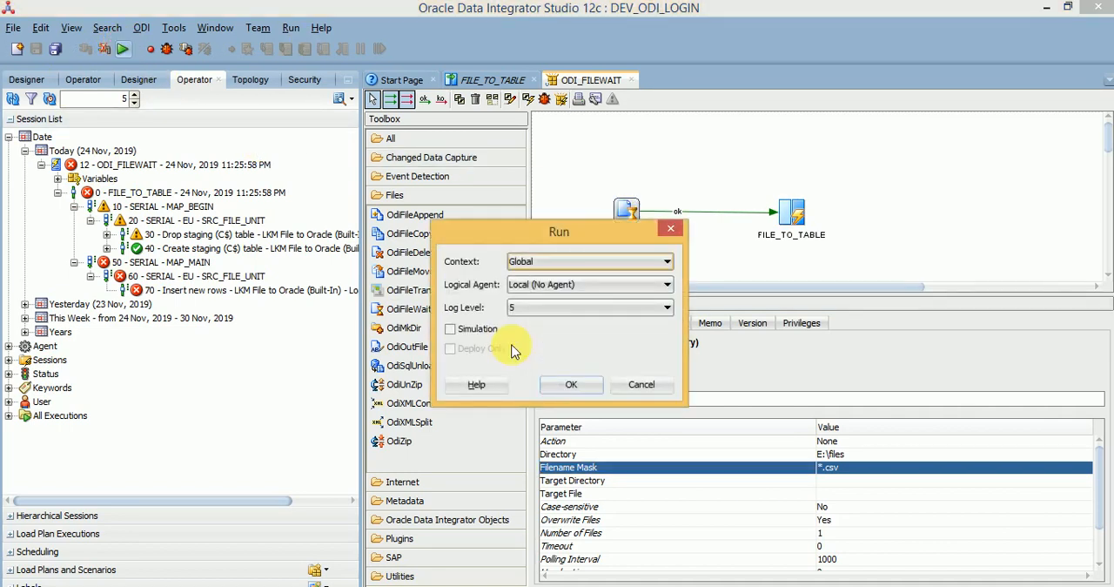
click(566, 380)
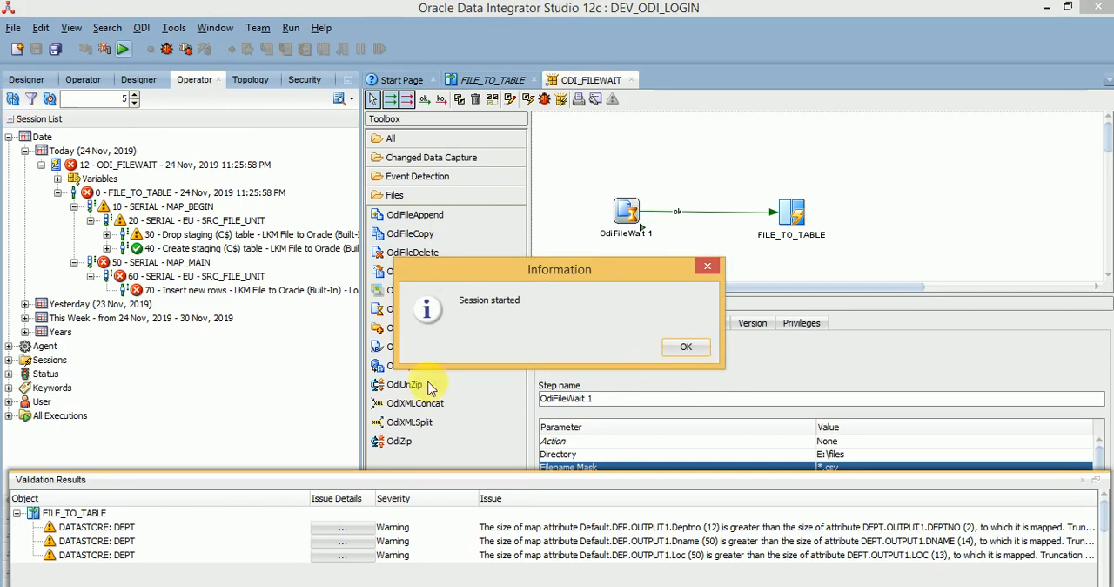
click(700, 346)
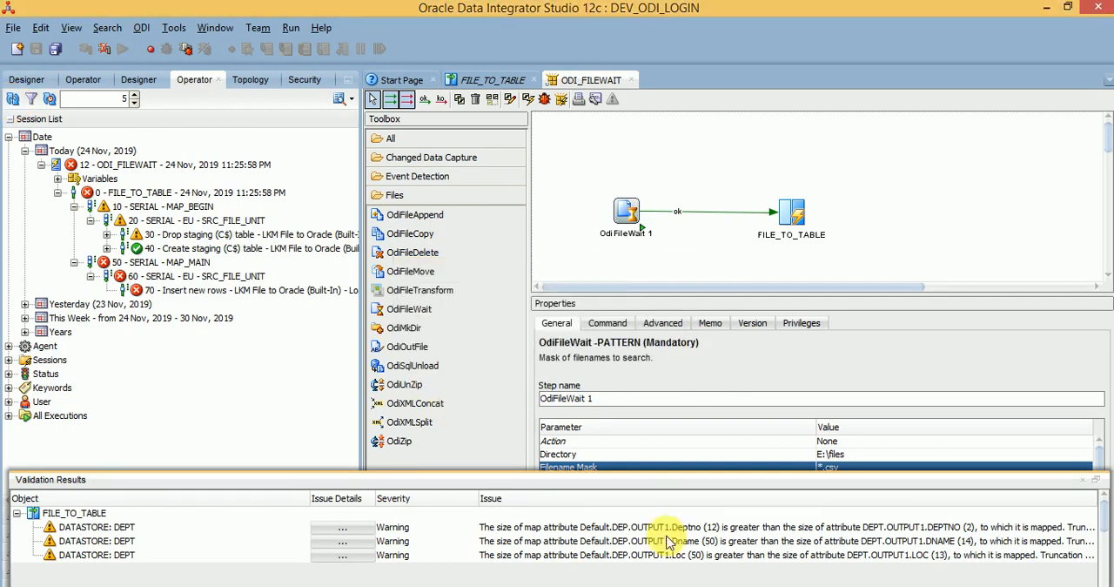
click(1083, 479)
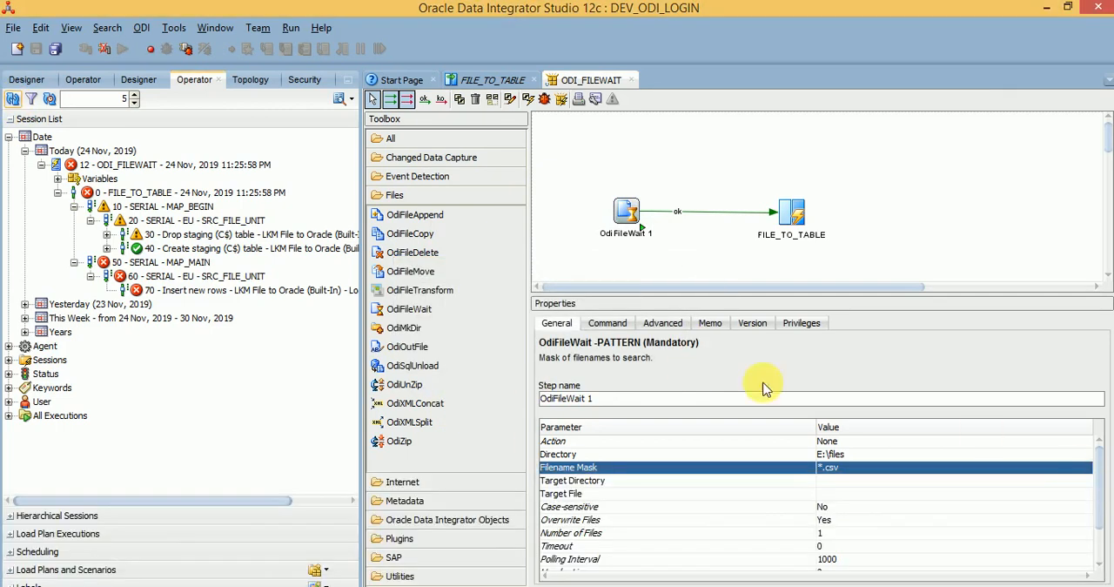
Step: Refresh the session list and expand the newest ODI_FILEWAIT session down to the command task of OdiFileWait 1
click(13, 98)
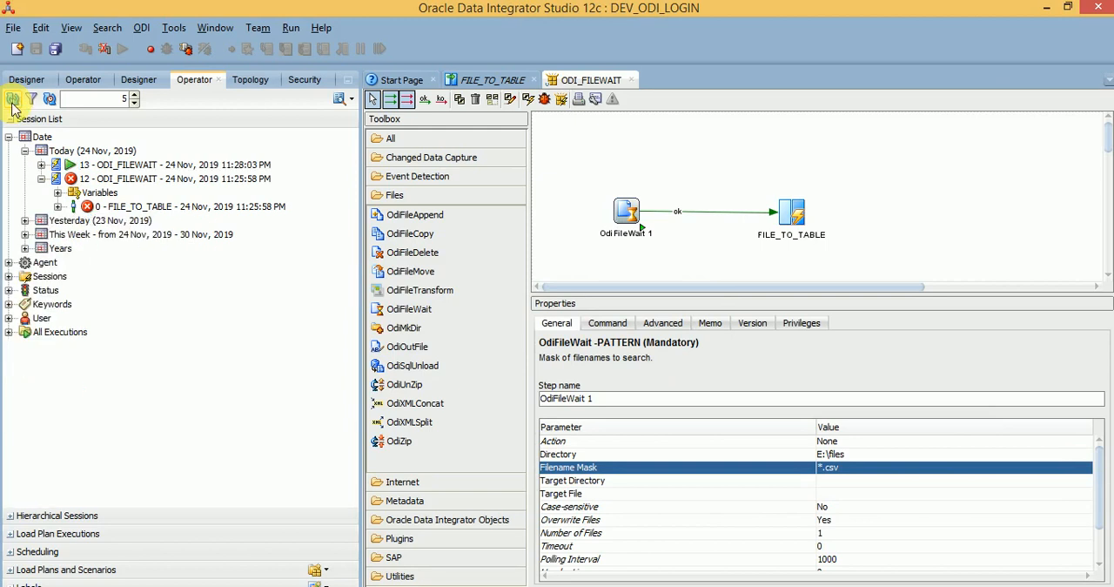
click(41, 164)
click(58, 193)
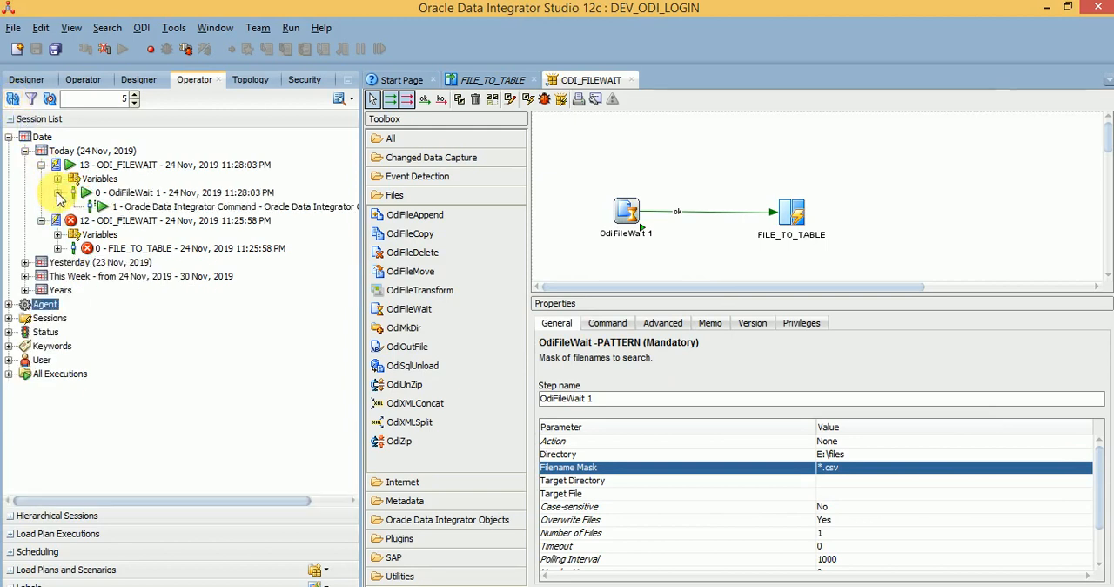
click(122, 206)
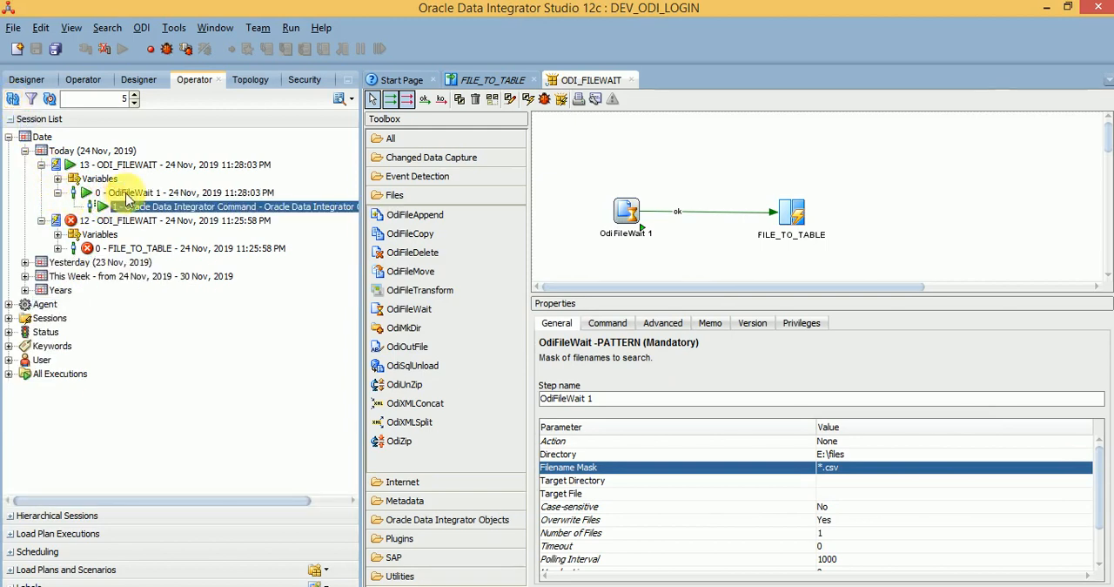
click(120, 193)
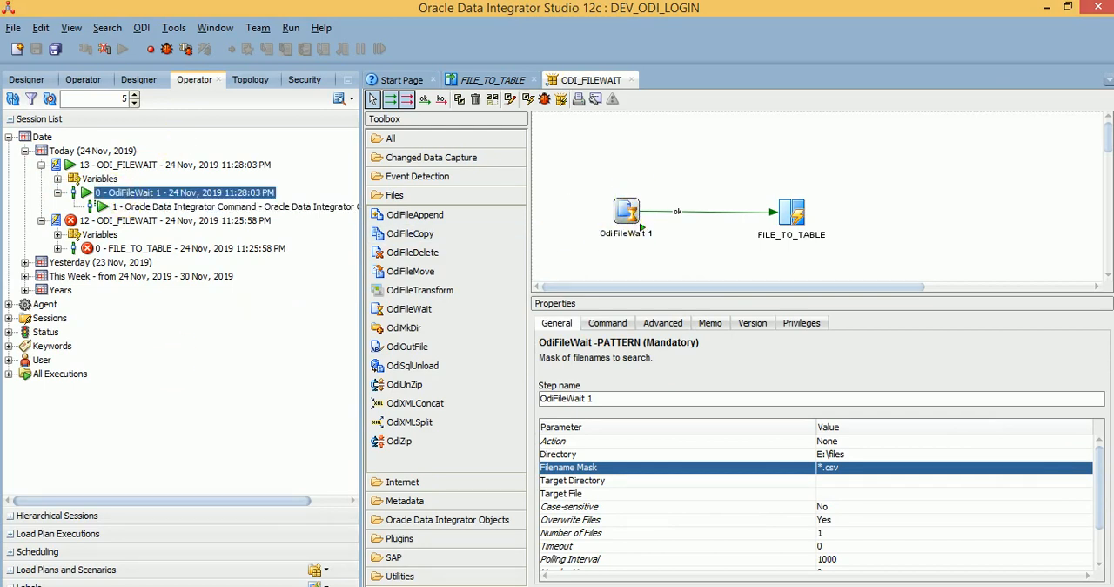
Step: Switch to File Explorer and copy the dept file from E:\files\source into E:\files
key(alt+Tab)
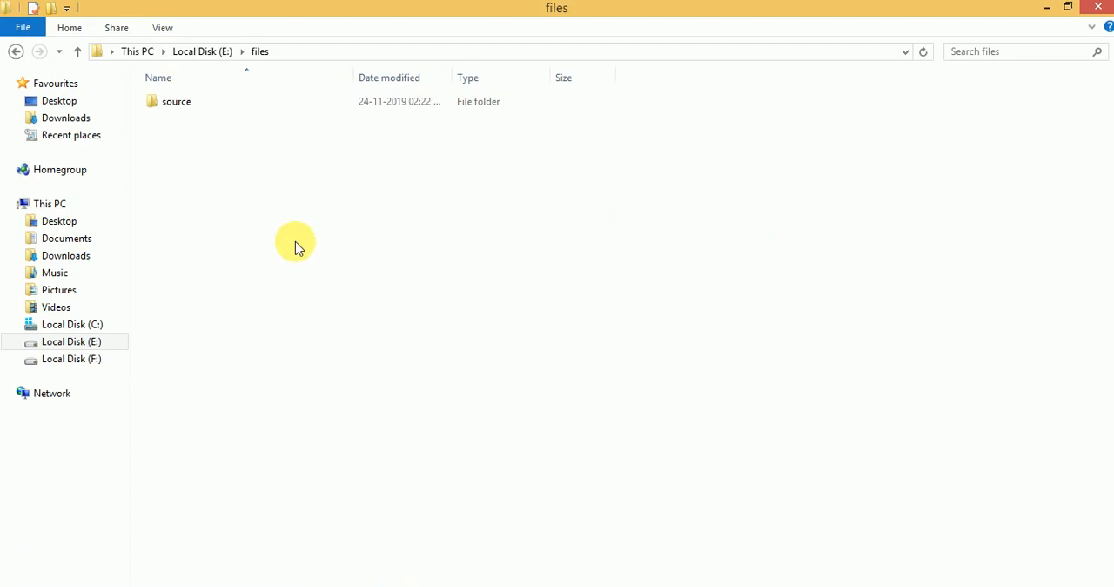
double_click(178, 103)
click(177, 108)
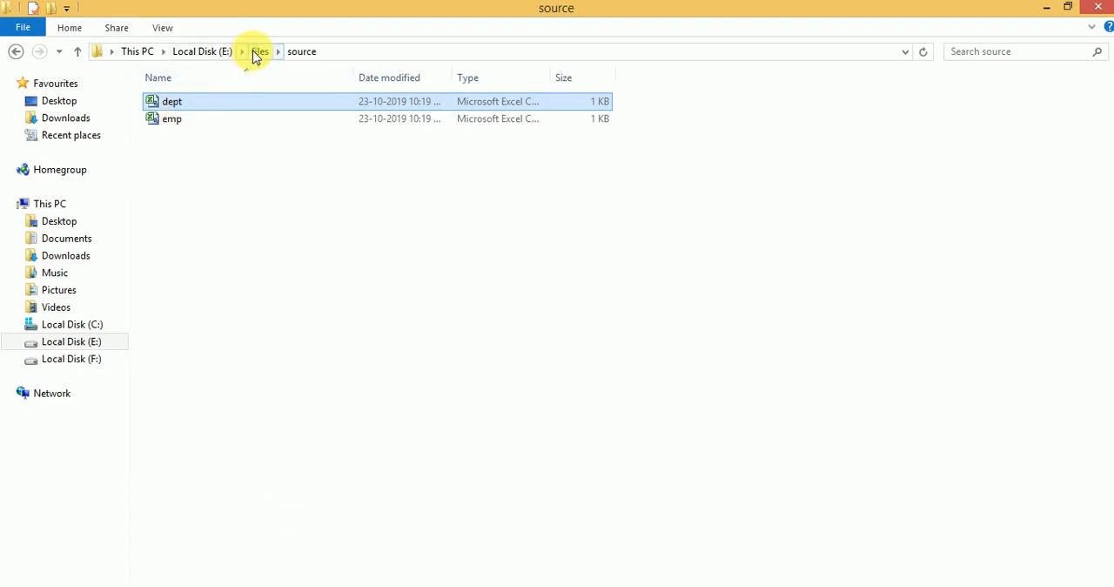
click(254, 51)
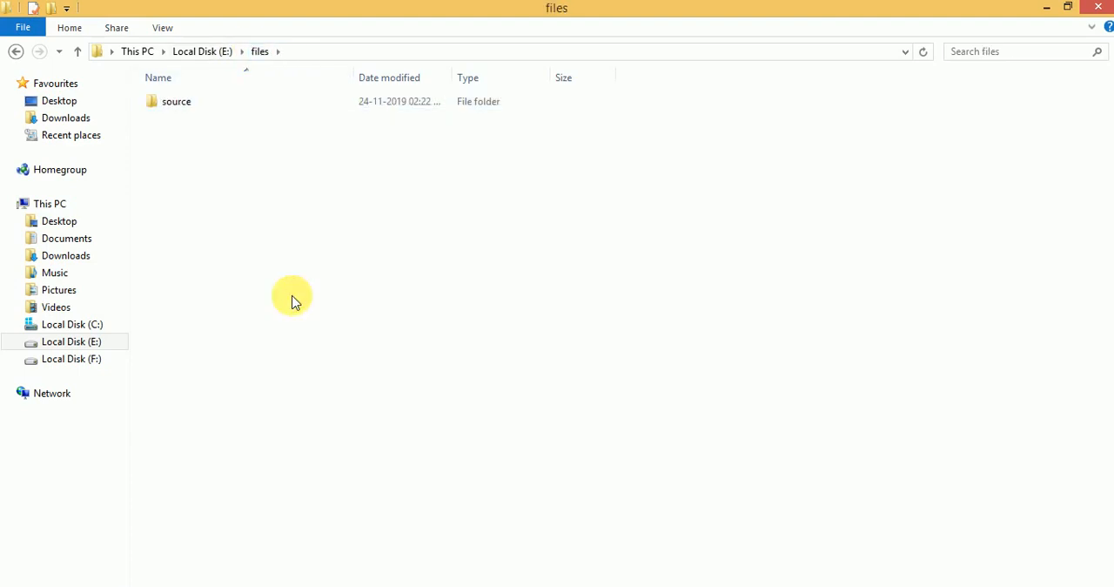
key(ctrl+v)
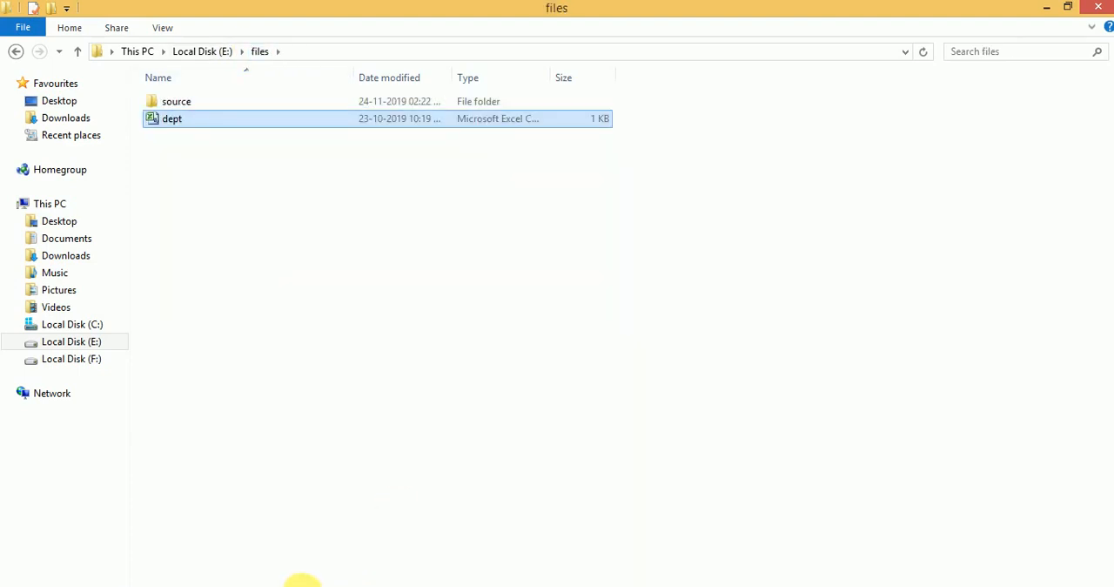
Step: Switch back to ODI Studio, refresh the session list and expand the newest session's OdiFileWait 1 and FILE_TO_TABLE steps to check their status
click(310, 586)
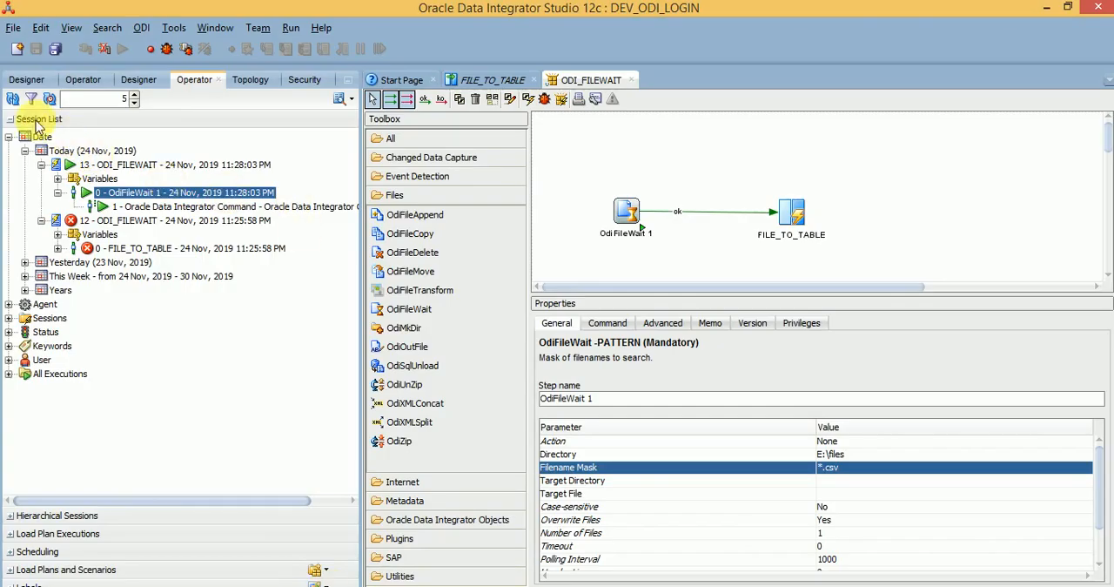
click(13, 99)
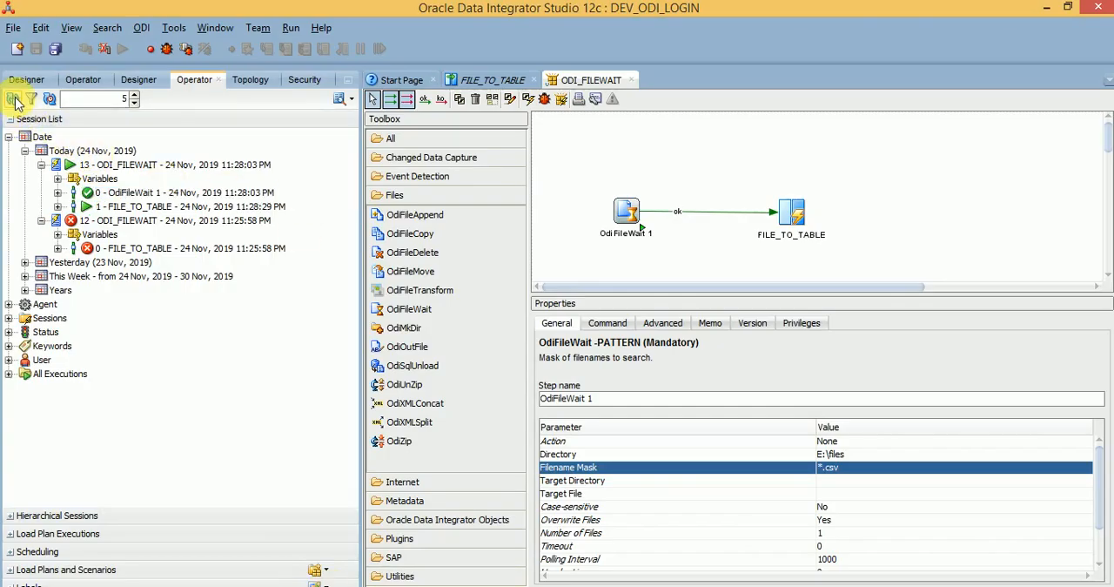
click(109, 193)
click(57, 193)
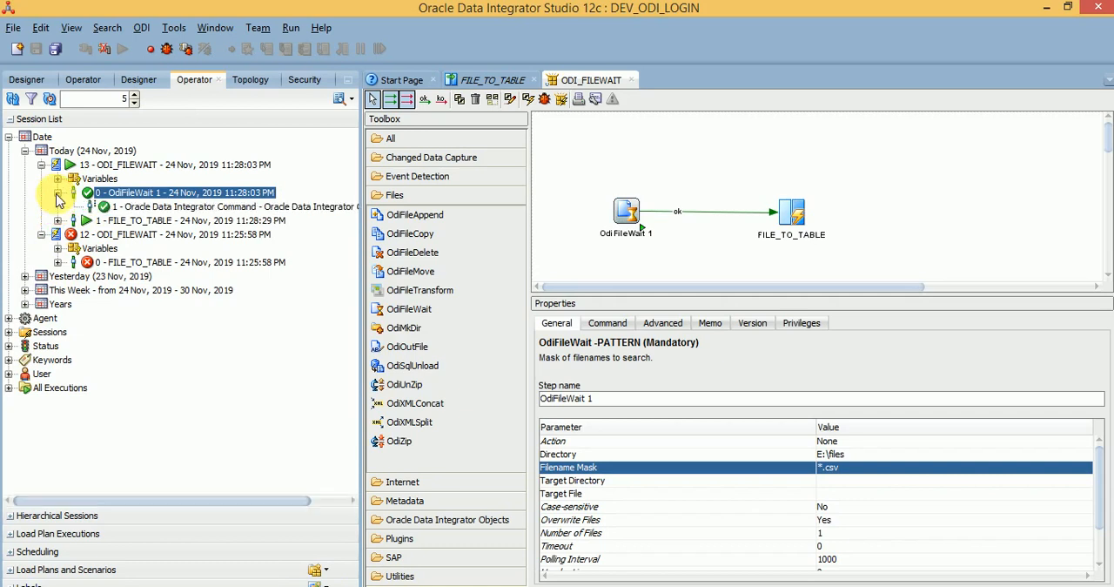
click(116, 207)
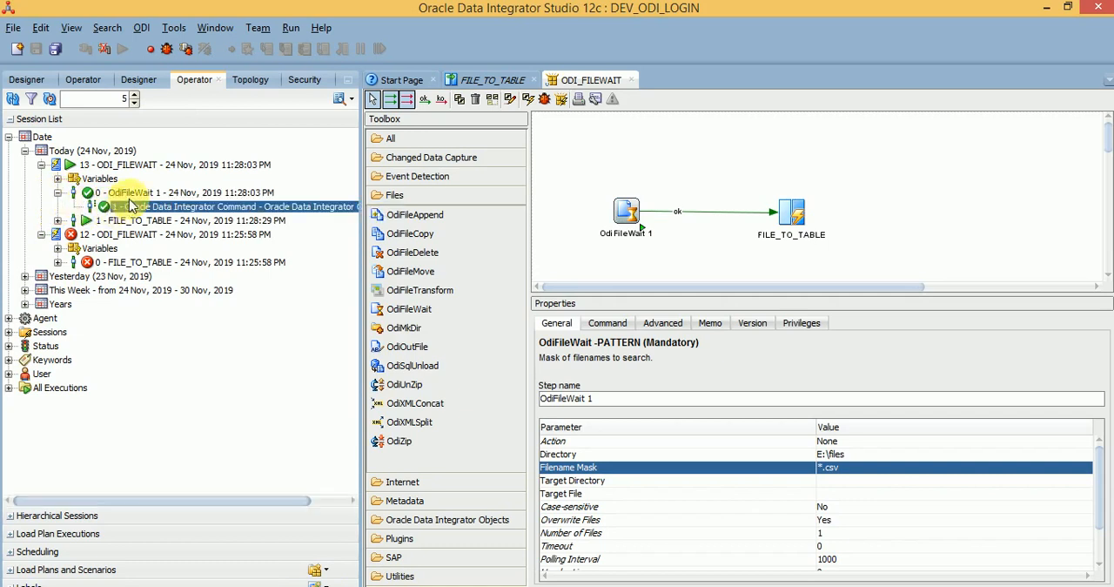
click(64, 224)
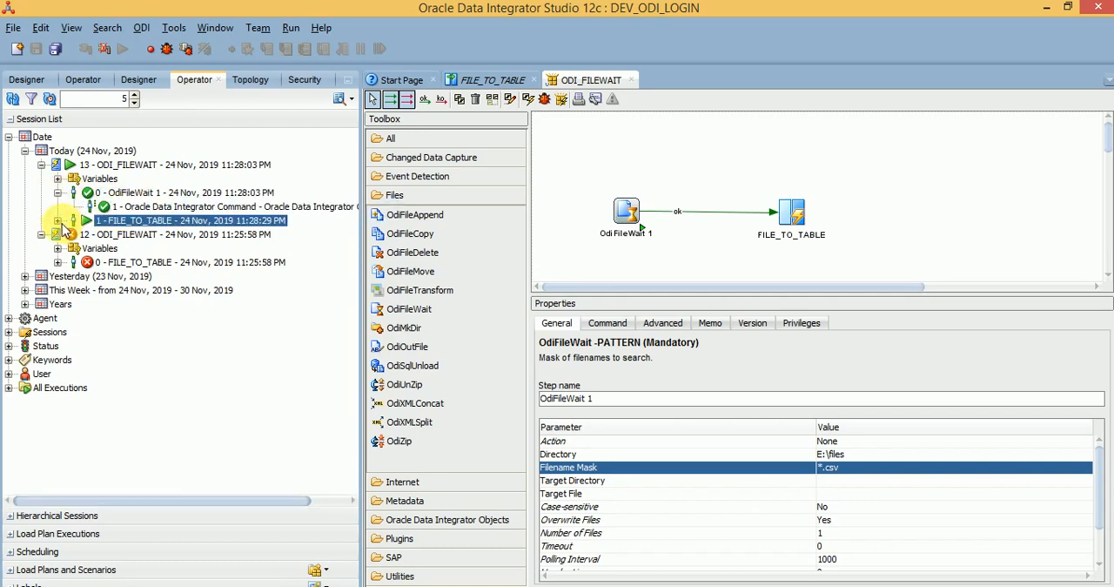
click(58, 222)
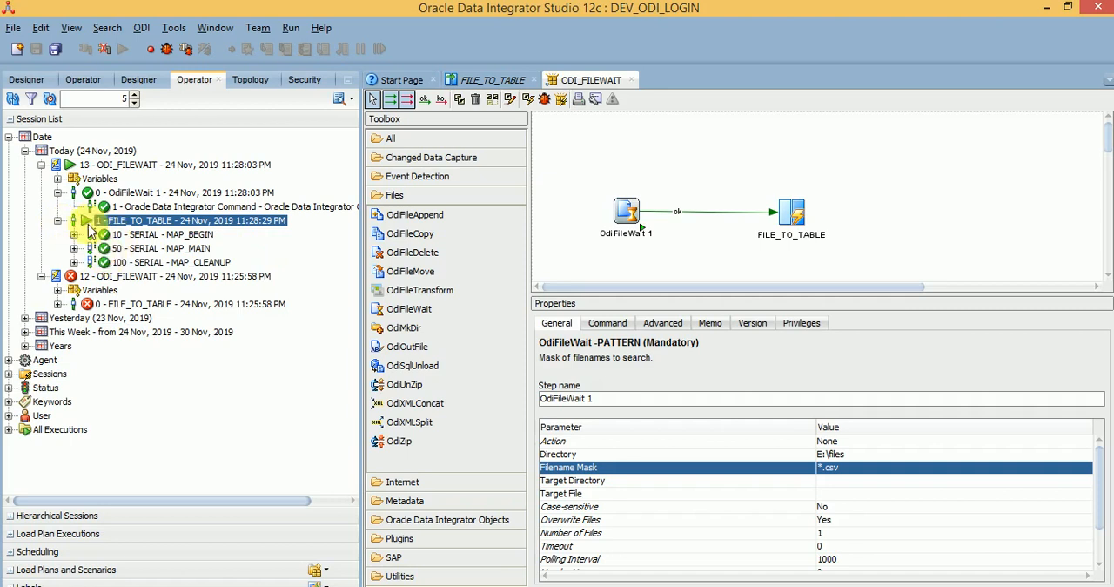
Step: Refresh the session list again and expand FILE_TO_TABLE through MAP_MAIN and ORA_DEV_UNIT down to its Merge rows task
click(14, 101)
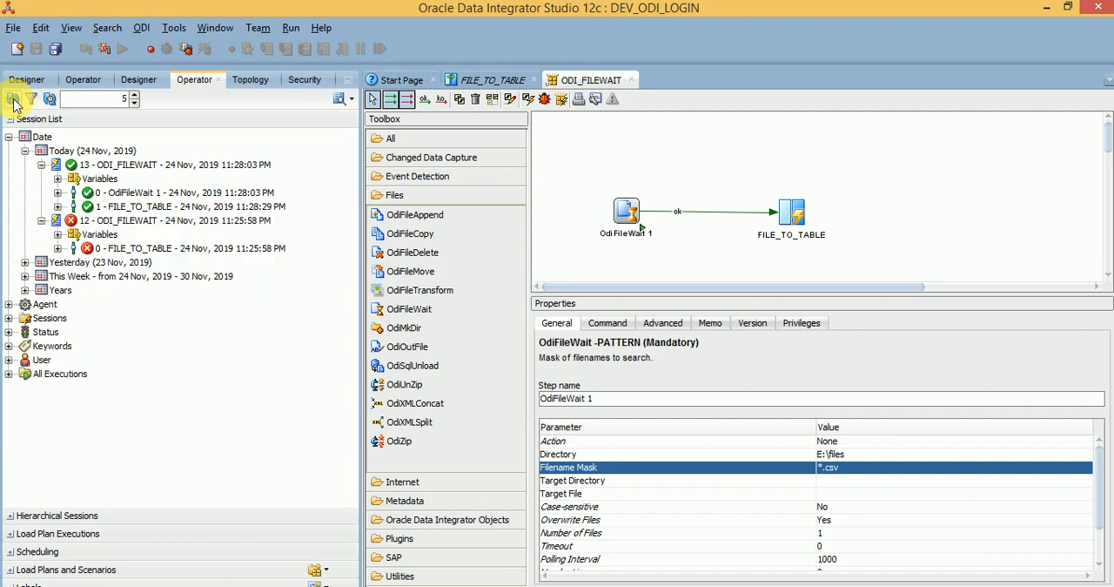
click(112, 179)
click(144, 192)
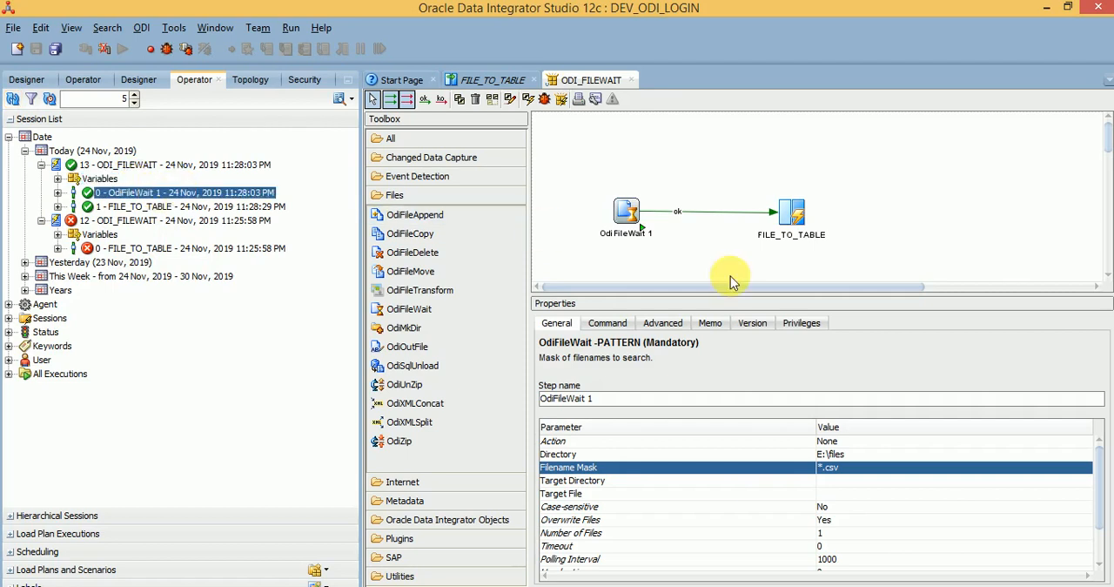
click(787, 218)
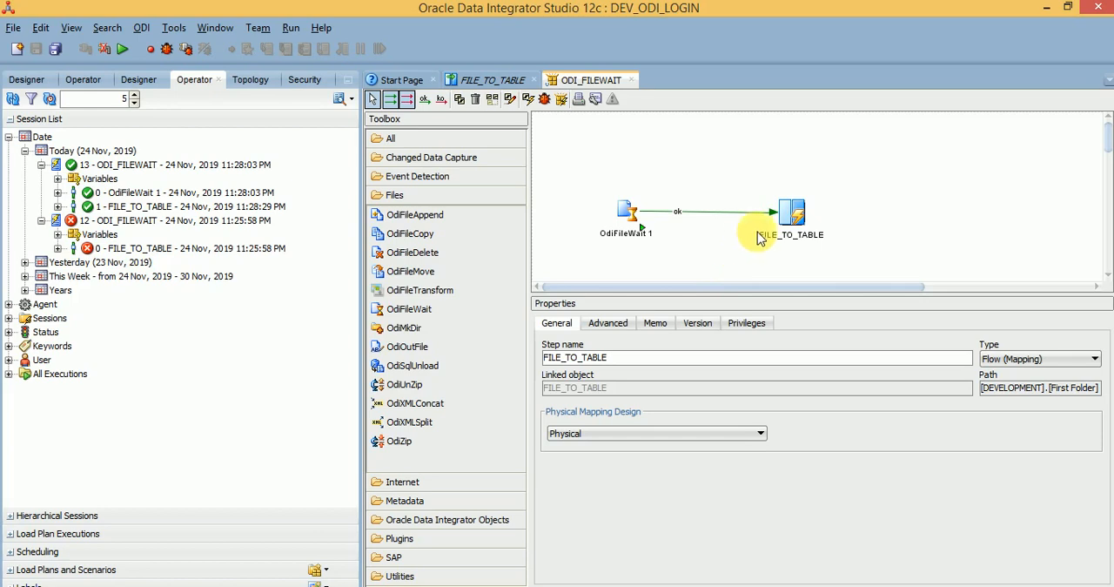
click(57, 207)
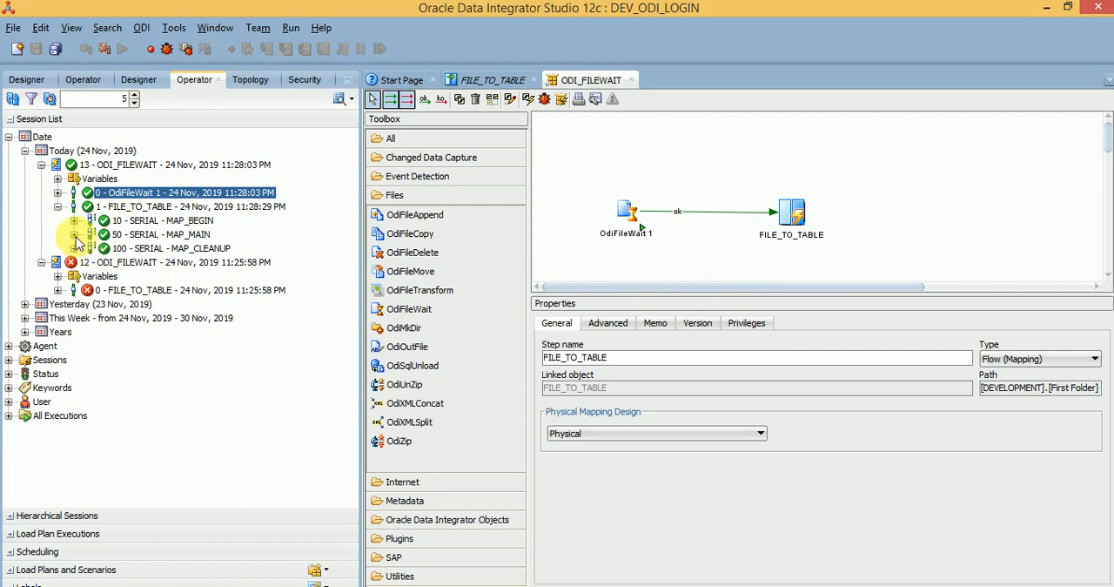
click(74, 234)
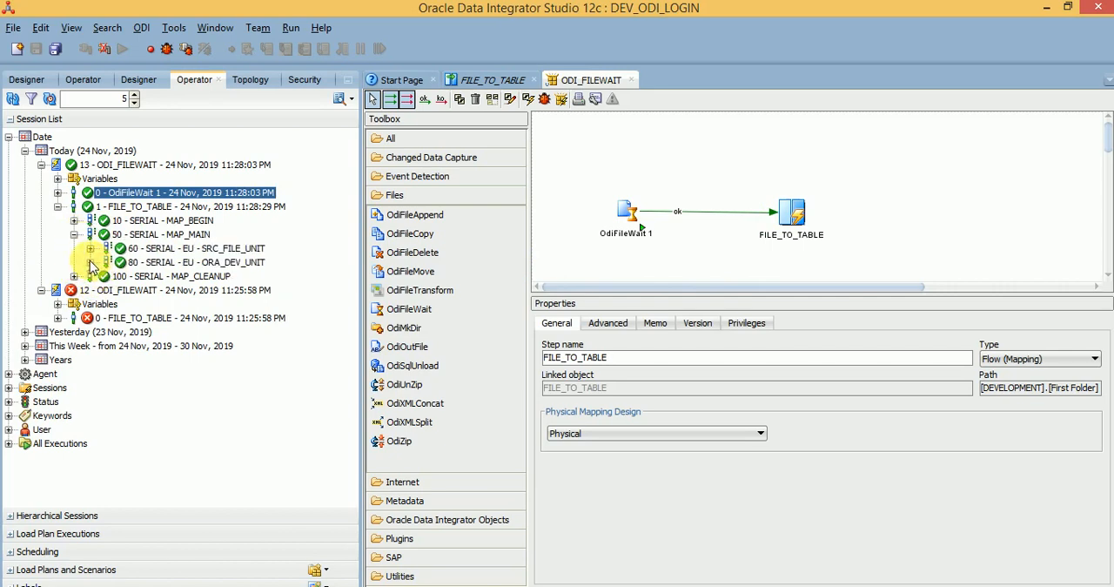
click(89, 262)
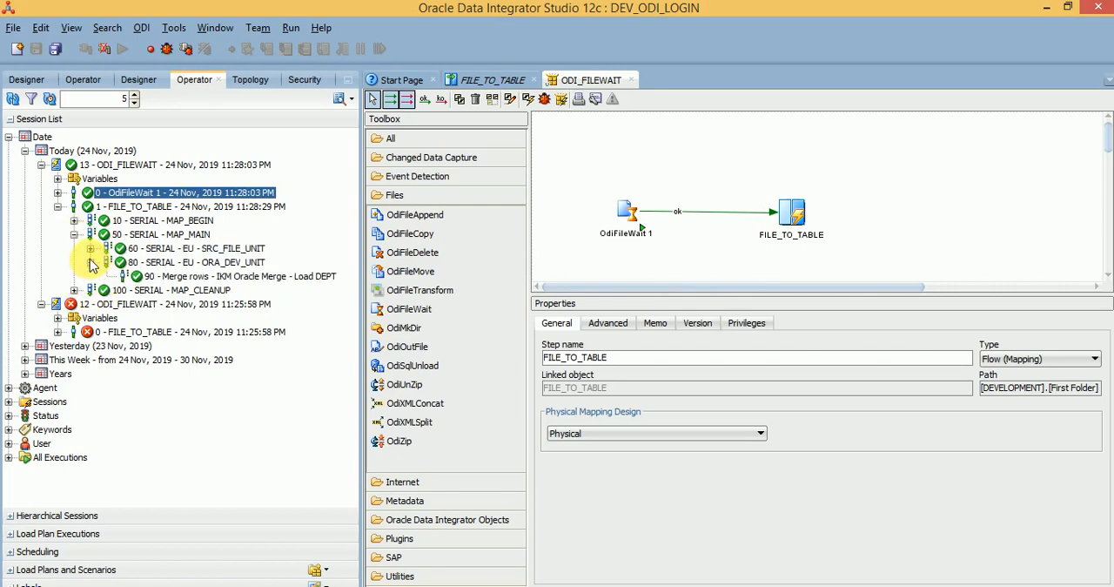
Step: Open the Merge rows session task that loads DEPT and review its numbers of rows and inserts
double_click(183, 276)
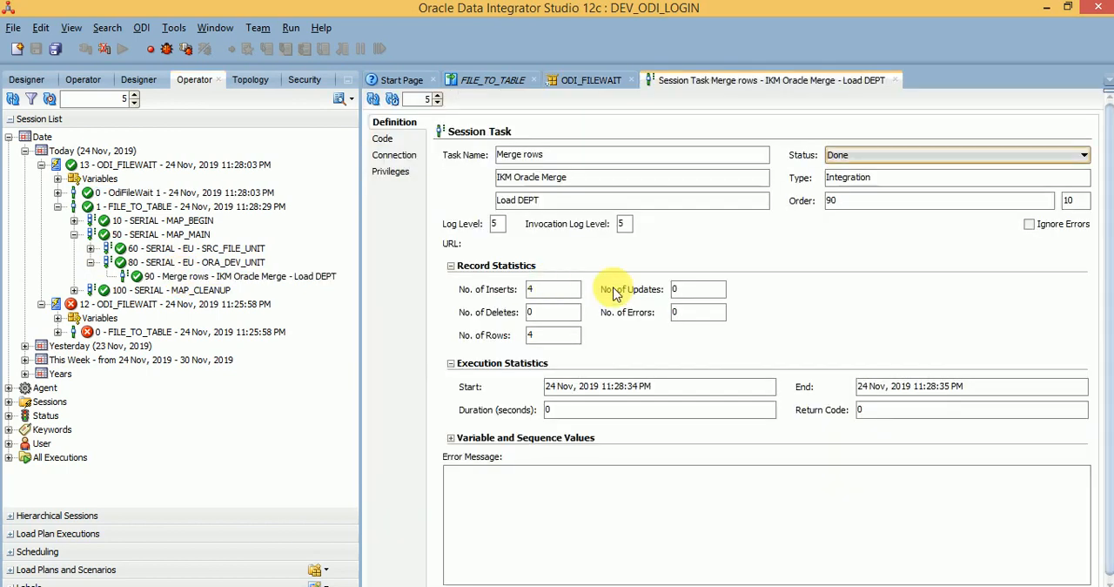
double_click(530, 289)
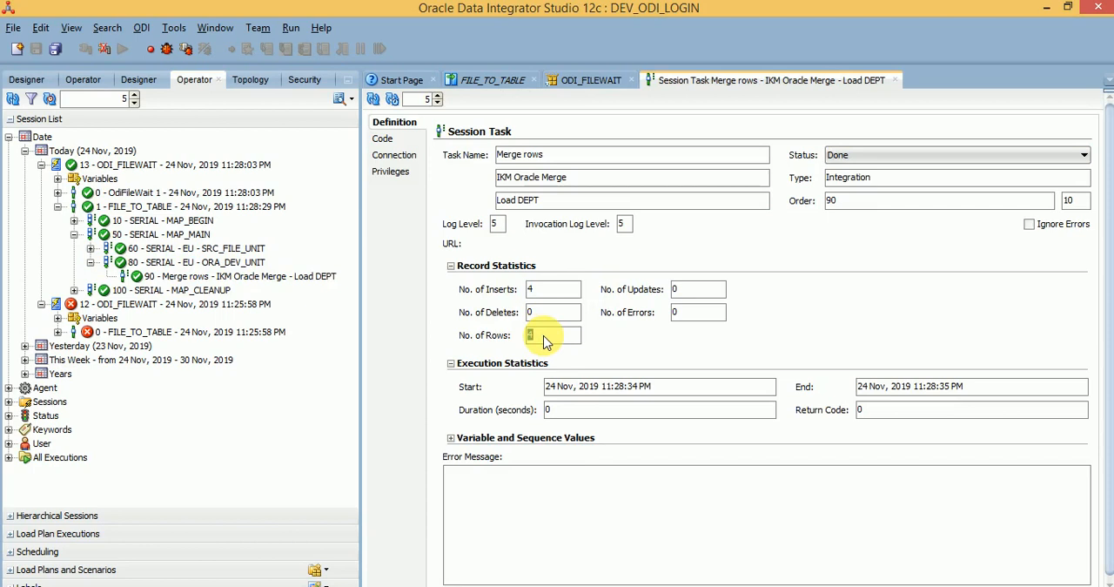
double_click(531, 290)
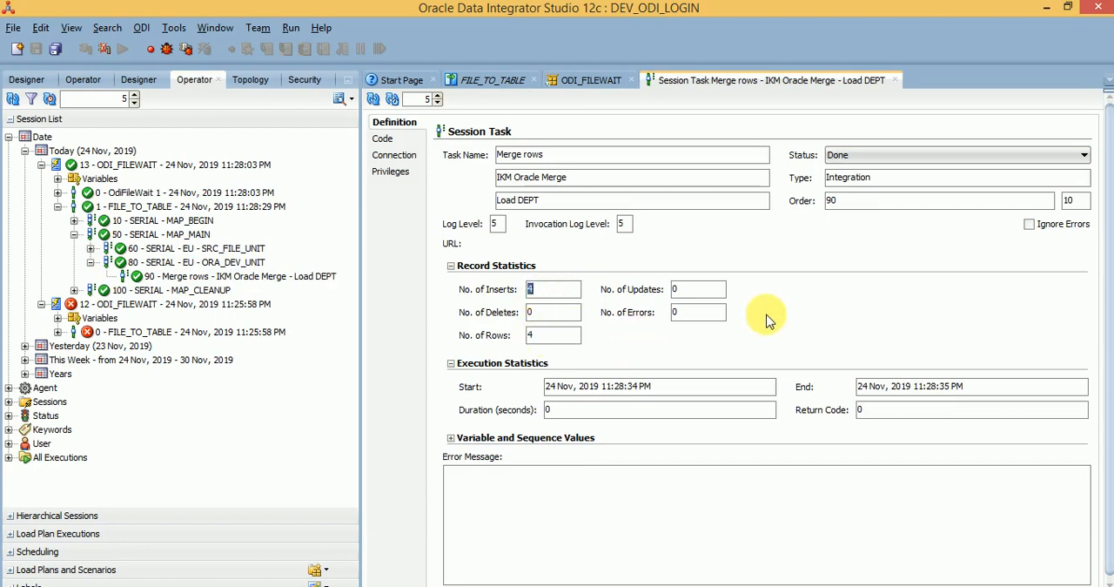
Step: Review the Merge rows task's start and end times and its executed MERGE target code, and close the session task
click(683, 390)
triple_click(682, 390)
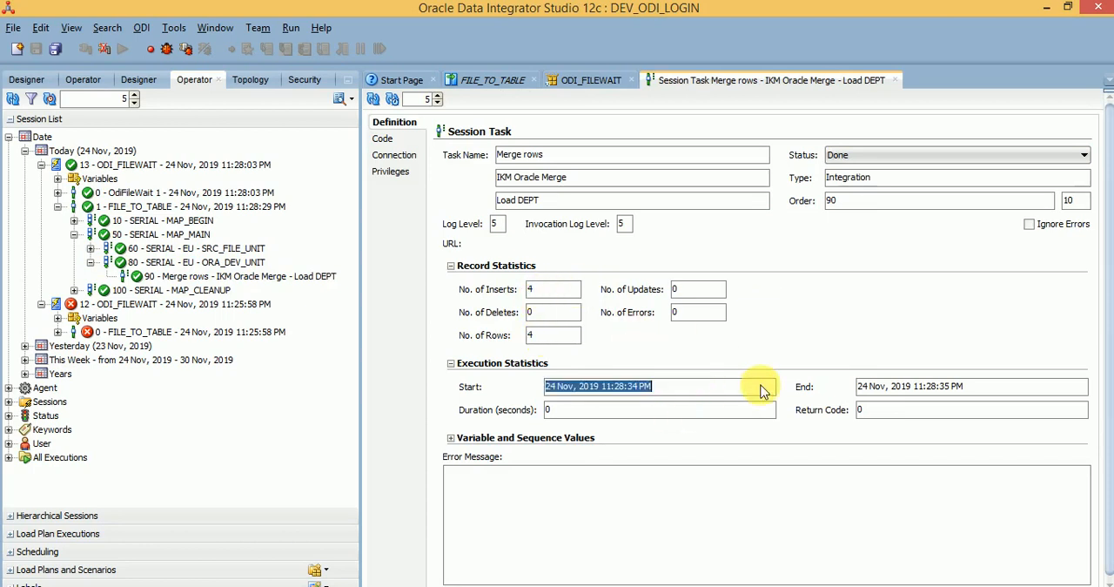
double_click(902, 388)
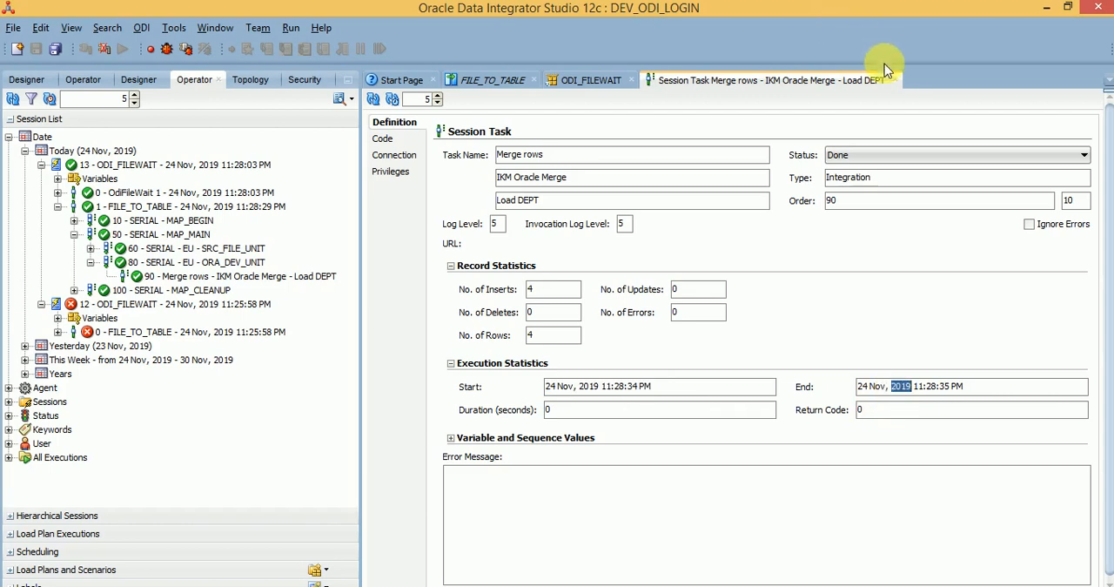
click(392, 141)
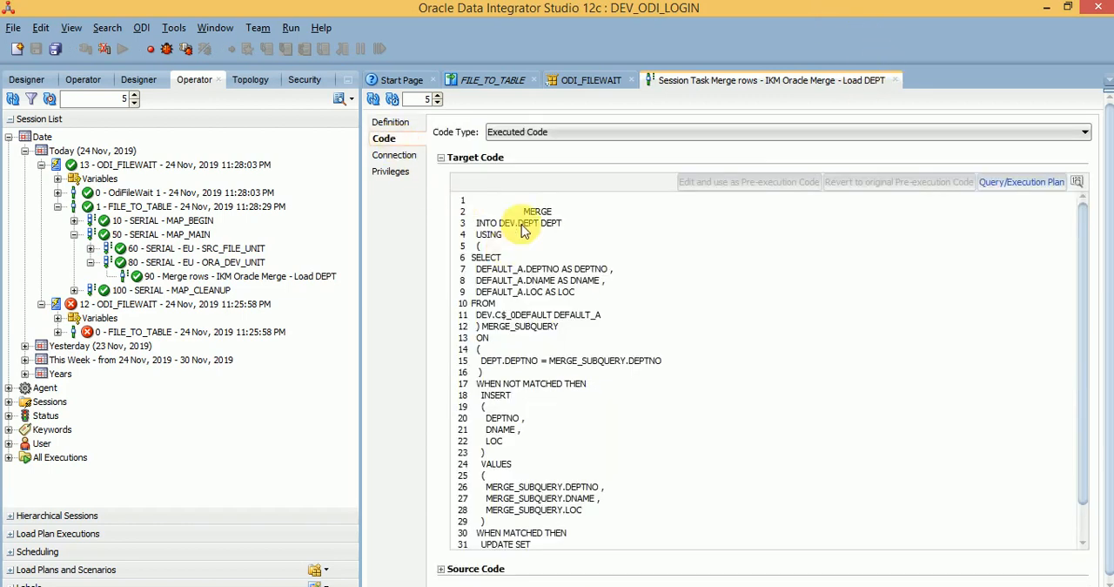
triple_click(527, 212)
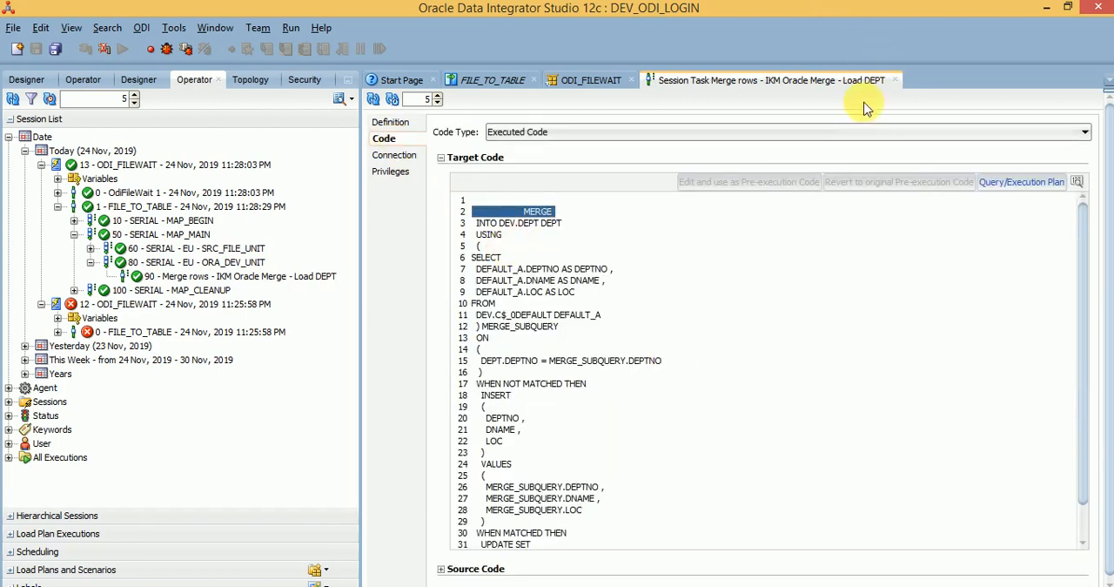
click(895, 79)
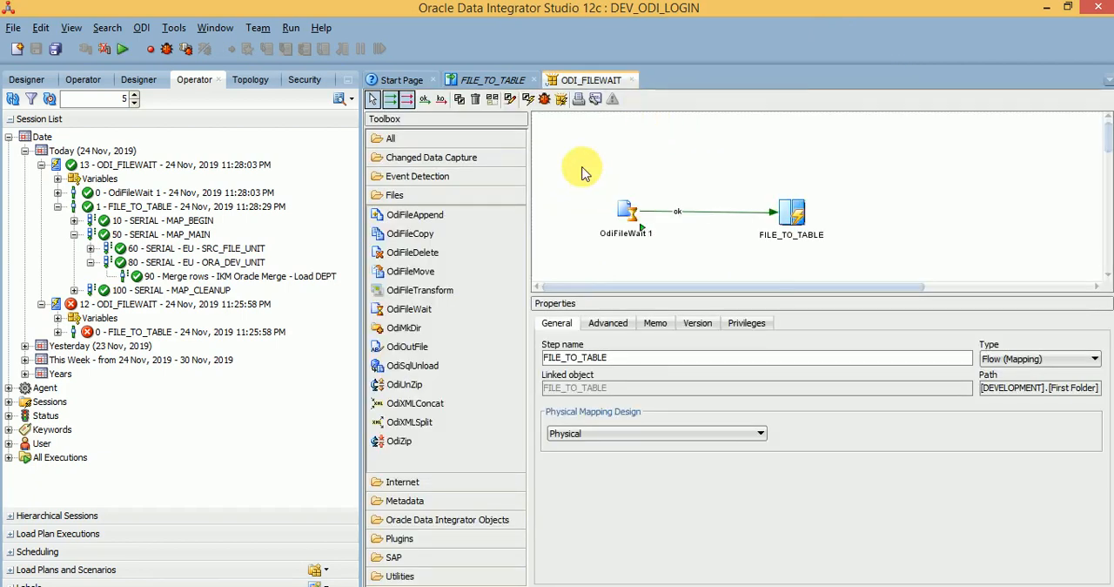
Step: Examine the OdiFileWait 1 parameter descriptions for polling interval, number of files, case sensitivity, action, target directory and target file
click(623, 213)
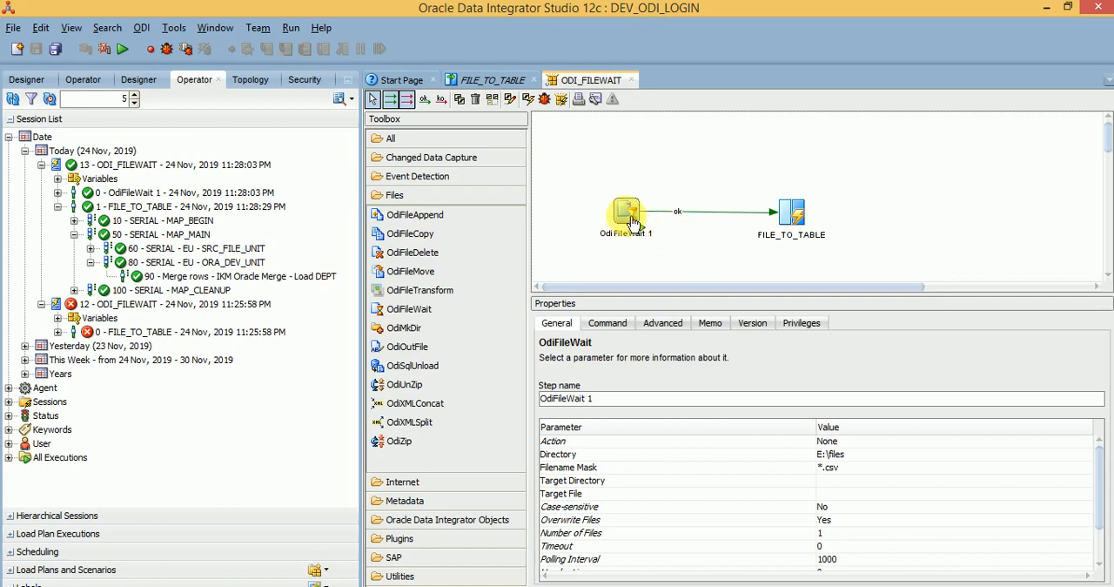
click(843, 562)
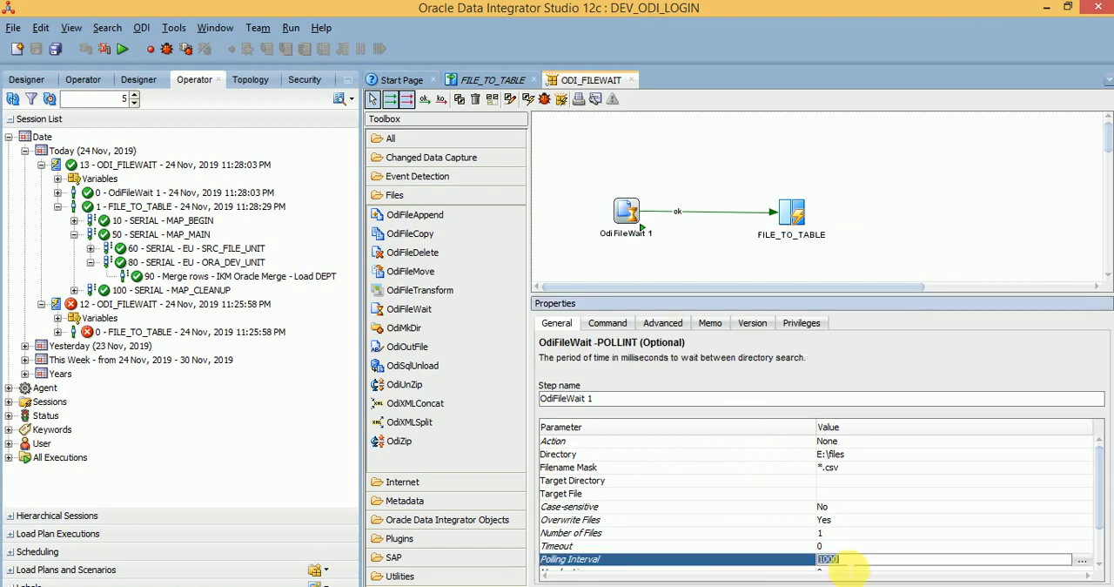
click(792, 211)
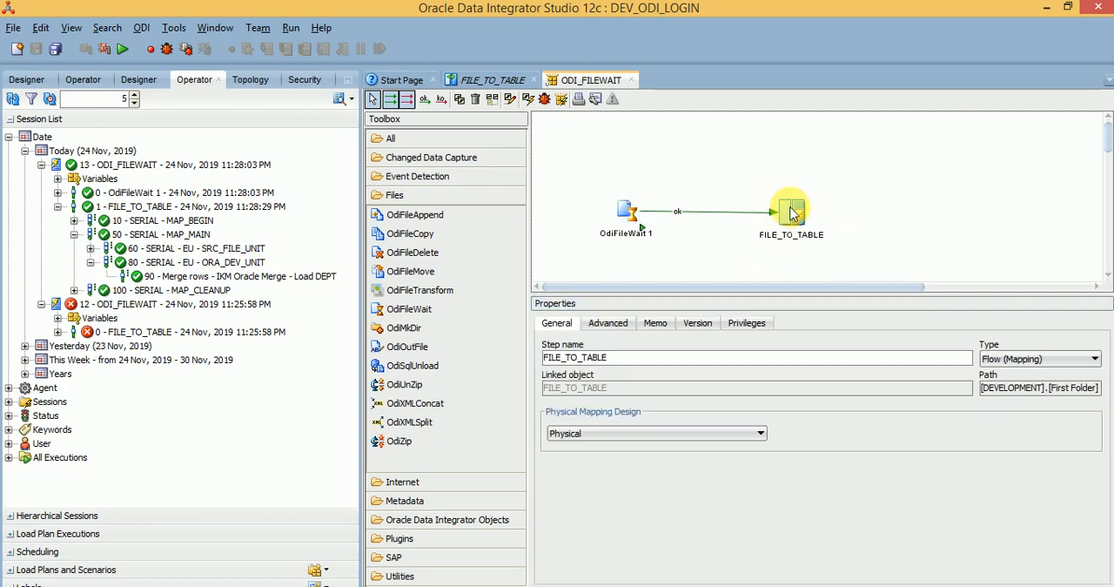
click(627, 214)
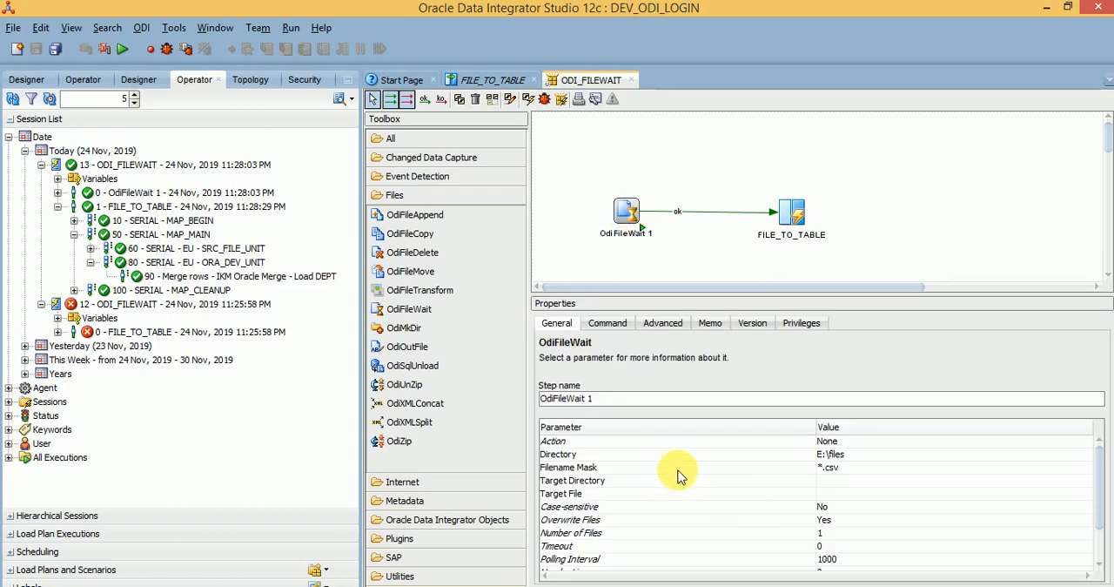
click(785, 534)
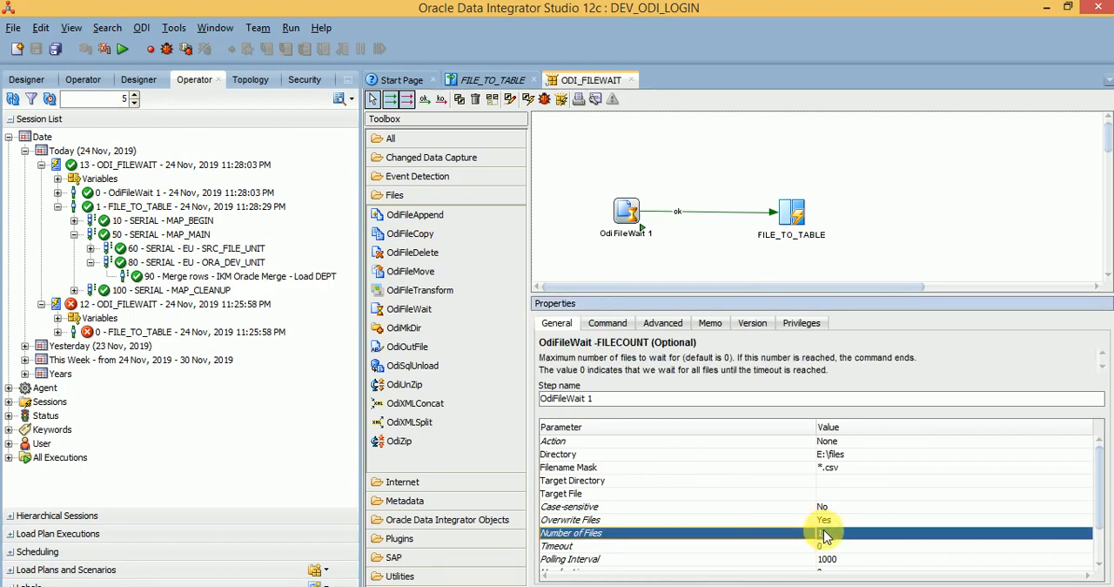
click(768, 510)
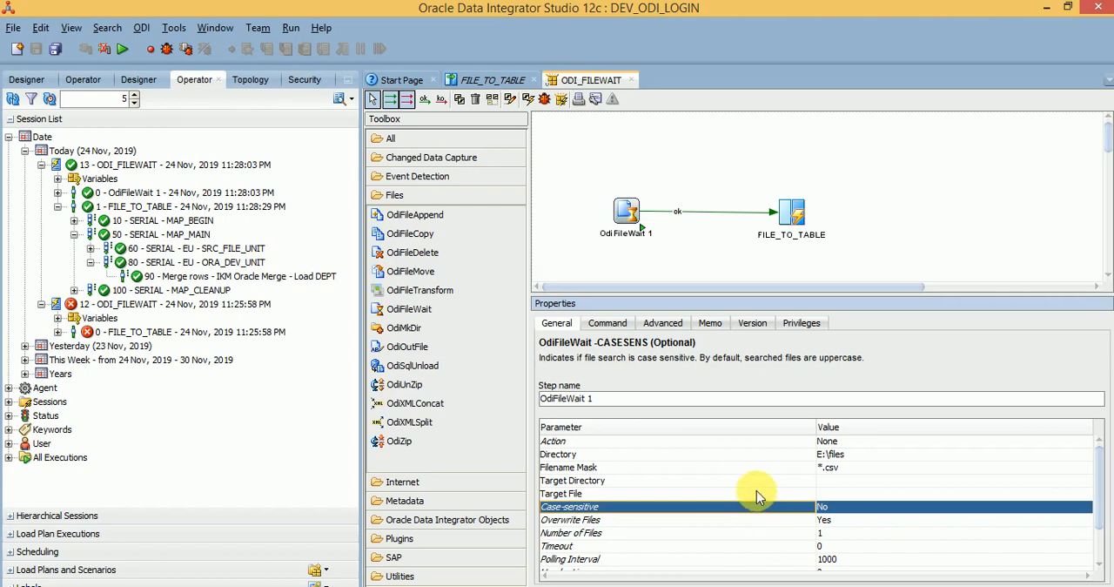
click(578, 443)
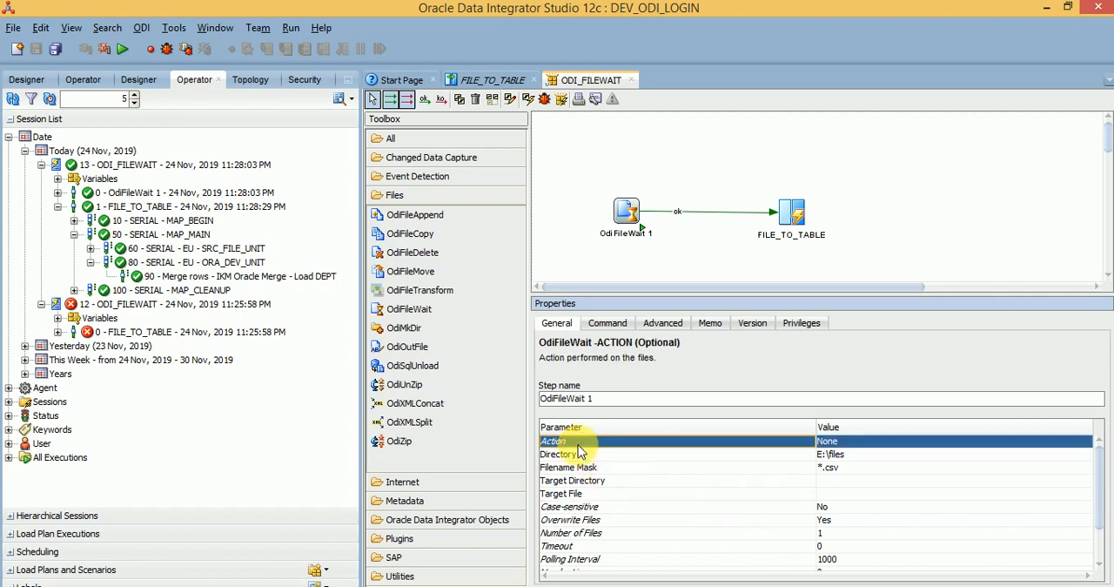
click(578, 482)
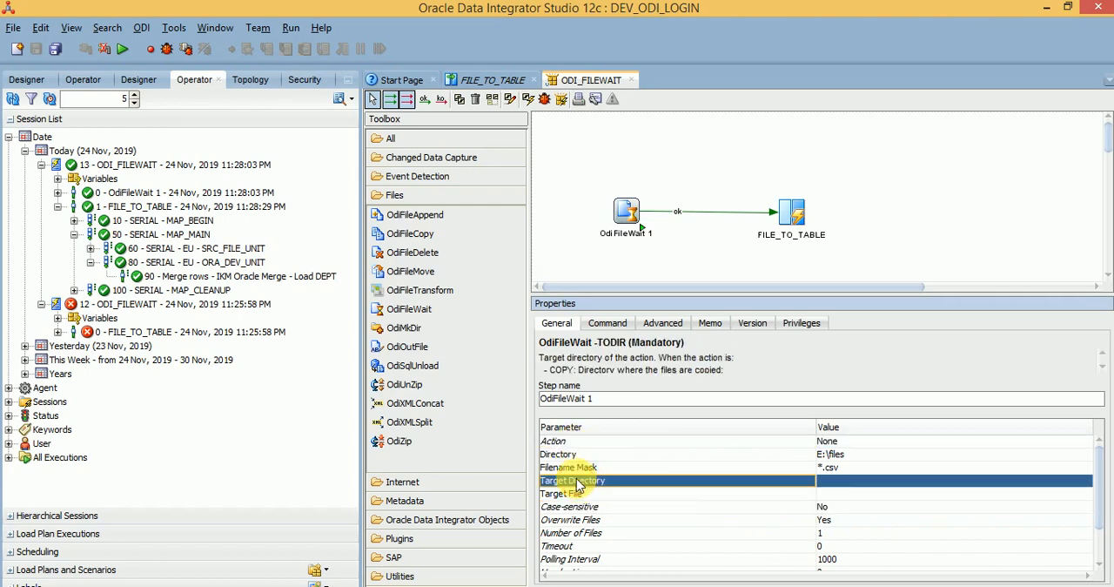
click(580, 493)
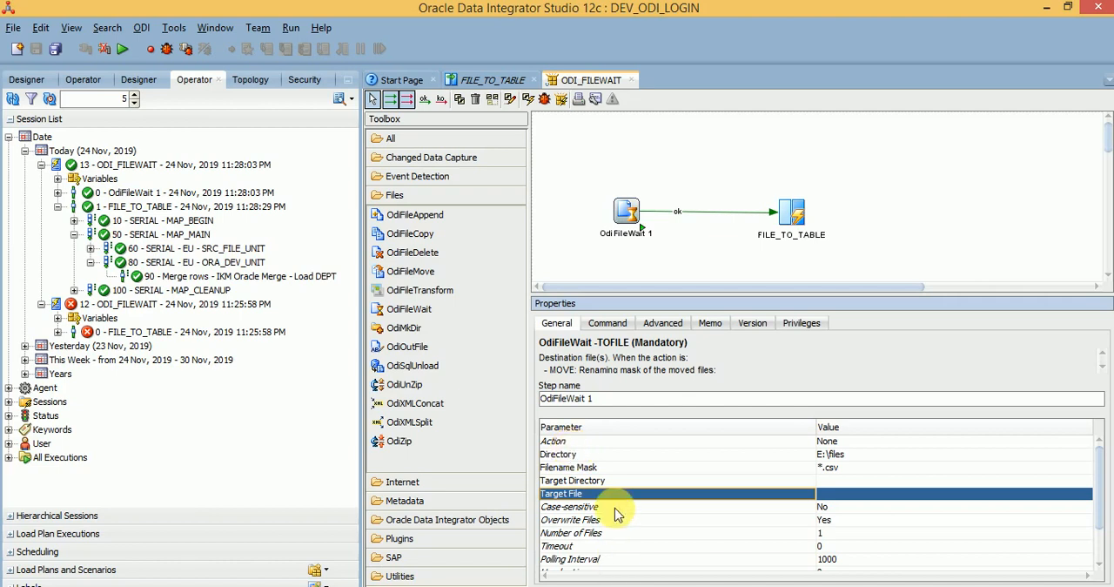
click(622, 442)
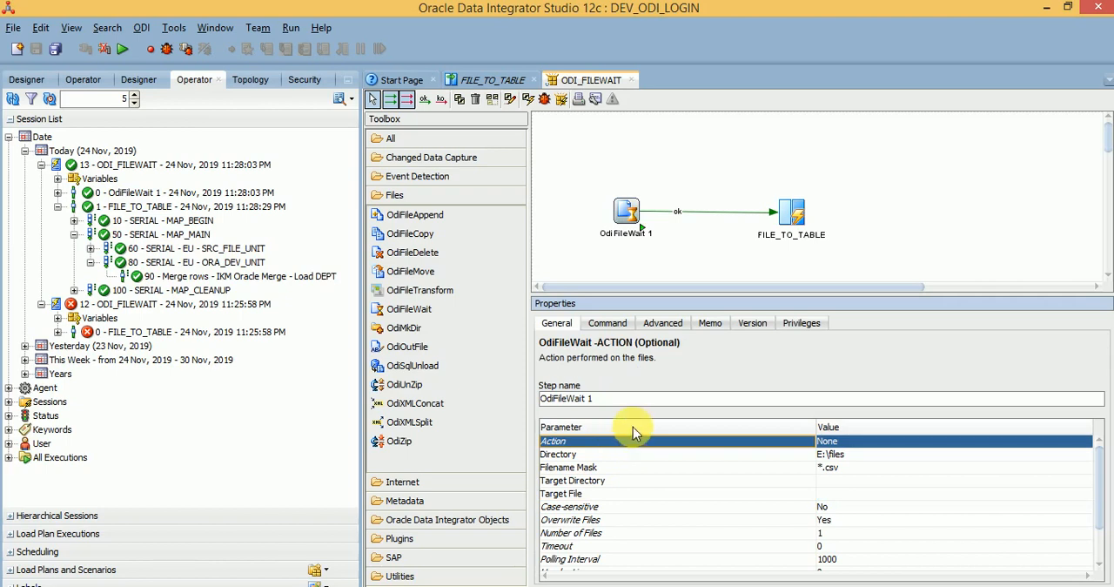
Step: Read through the full command text of the OdiFileWait 1 step and return to its general parameters
click(627, 217)
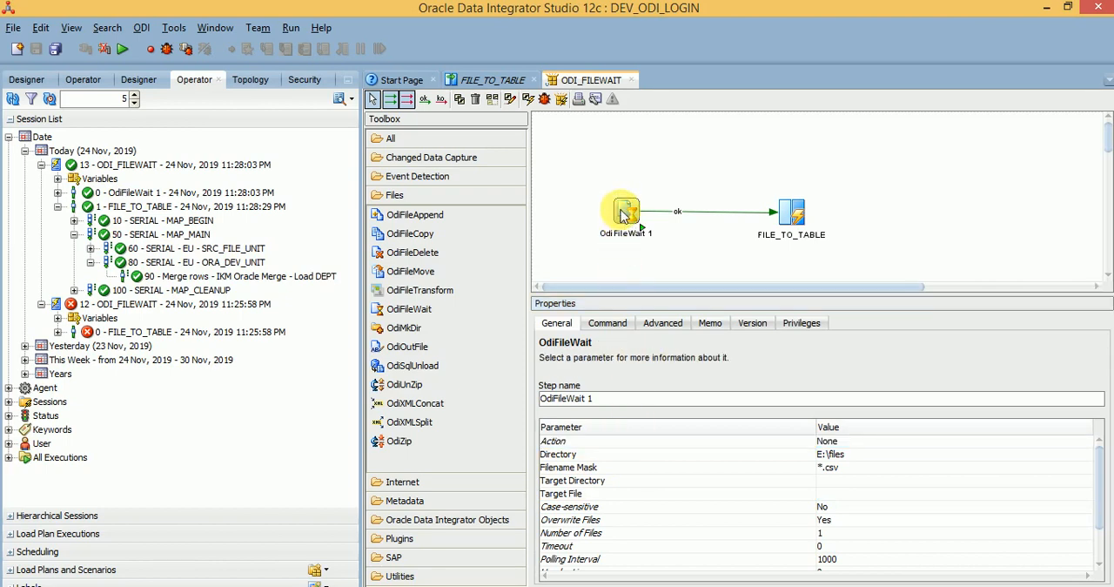
click(610, 324)
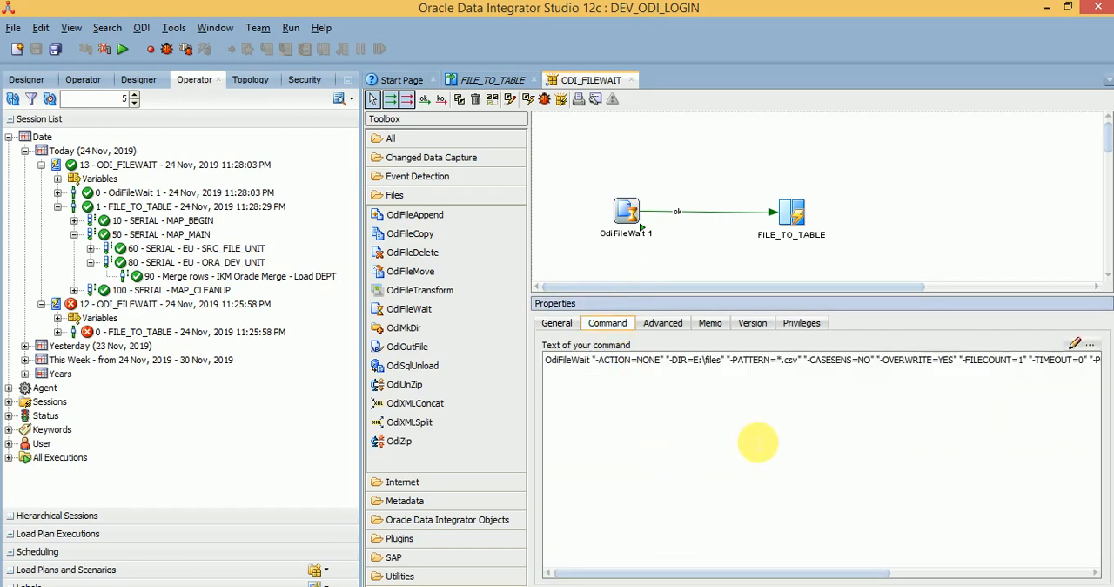
drag(984, 360, 1049, 384)
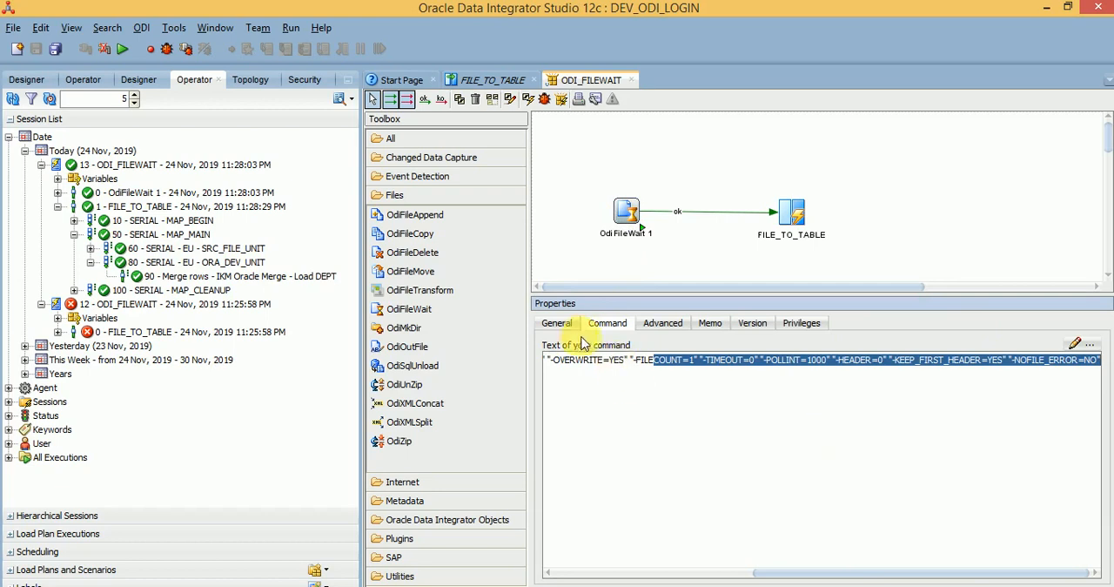
click(557, 323)
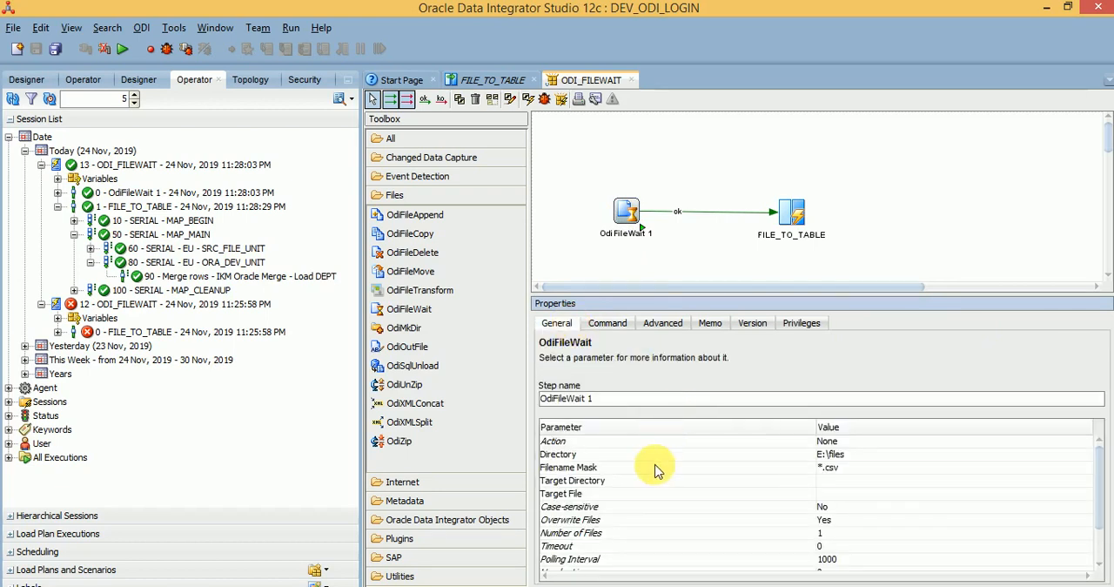
click(608, 323)
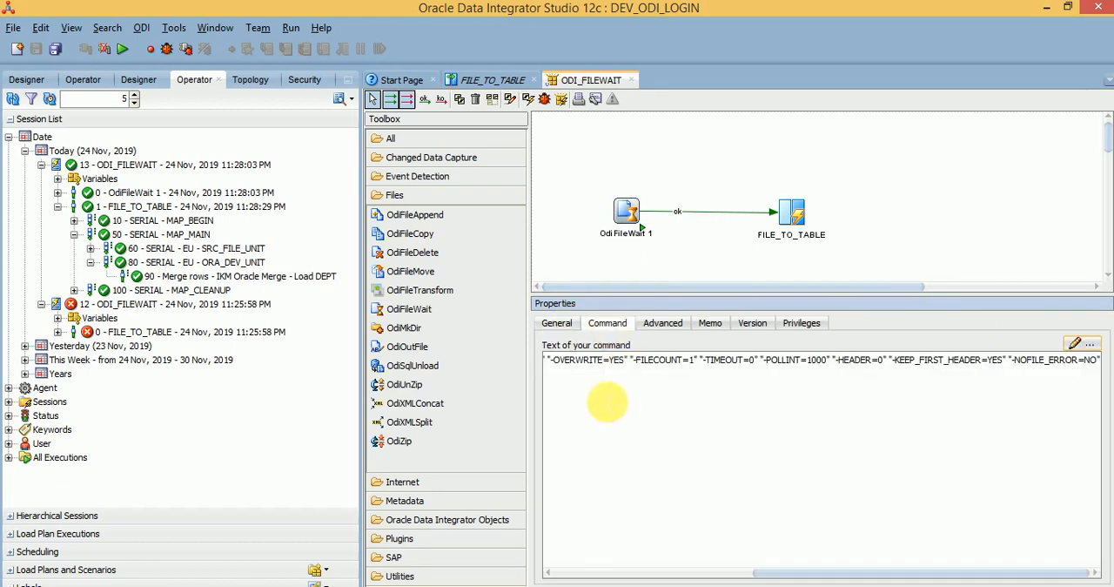
drag(579, 359, 531, 345)
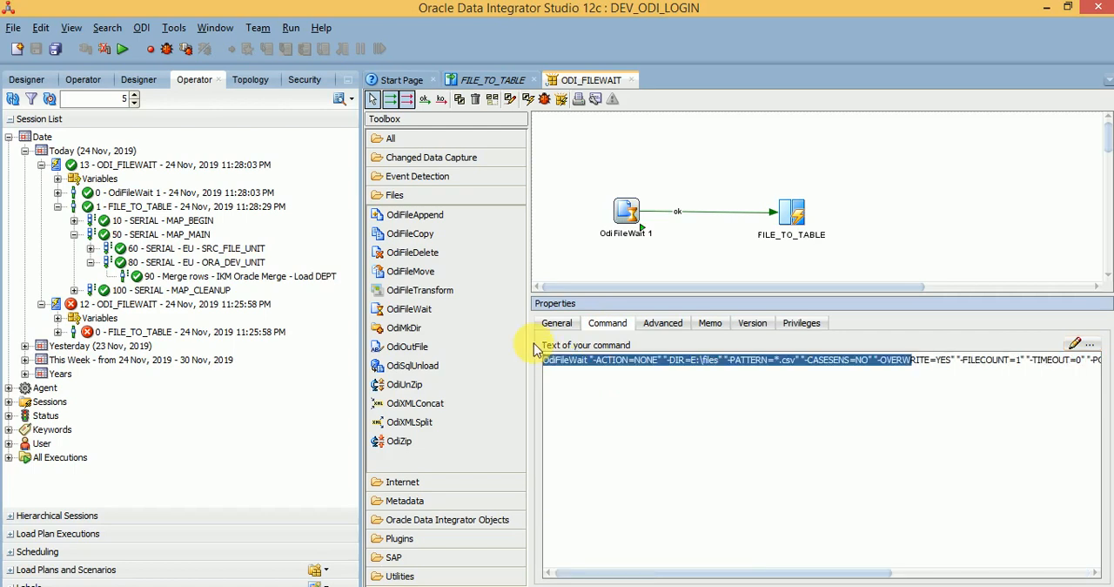
click(615, 258)
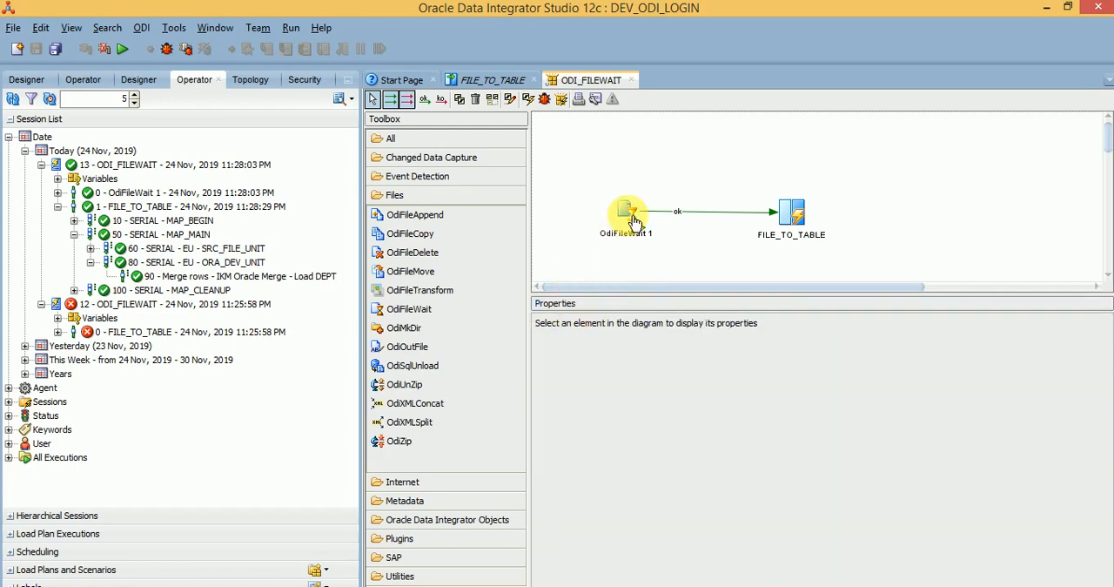
click(628, 214)
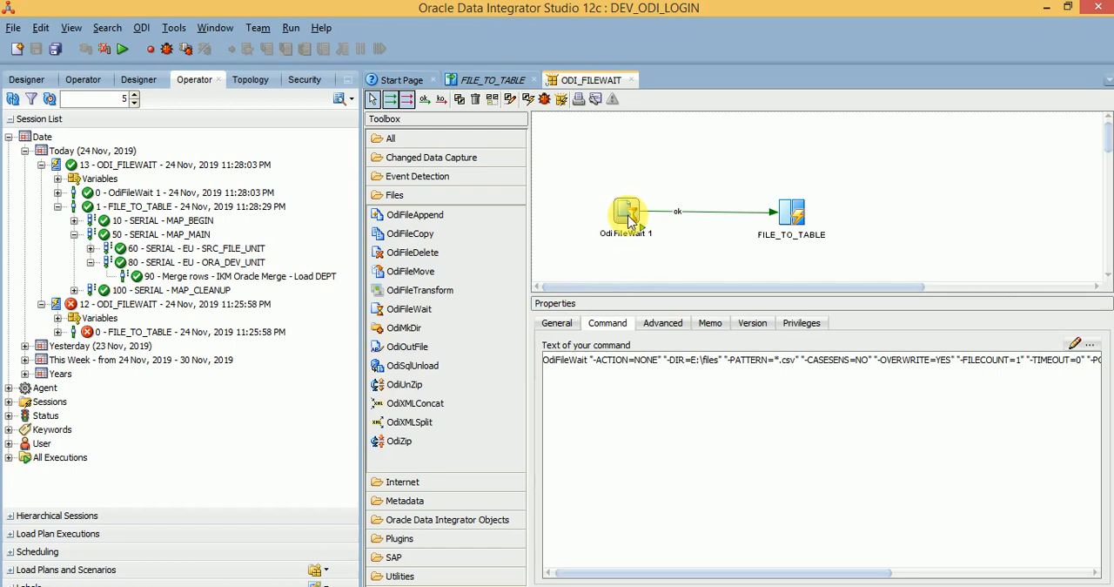
click(566, 326)
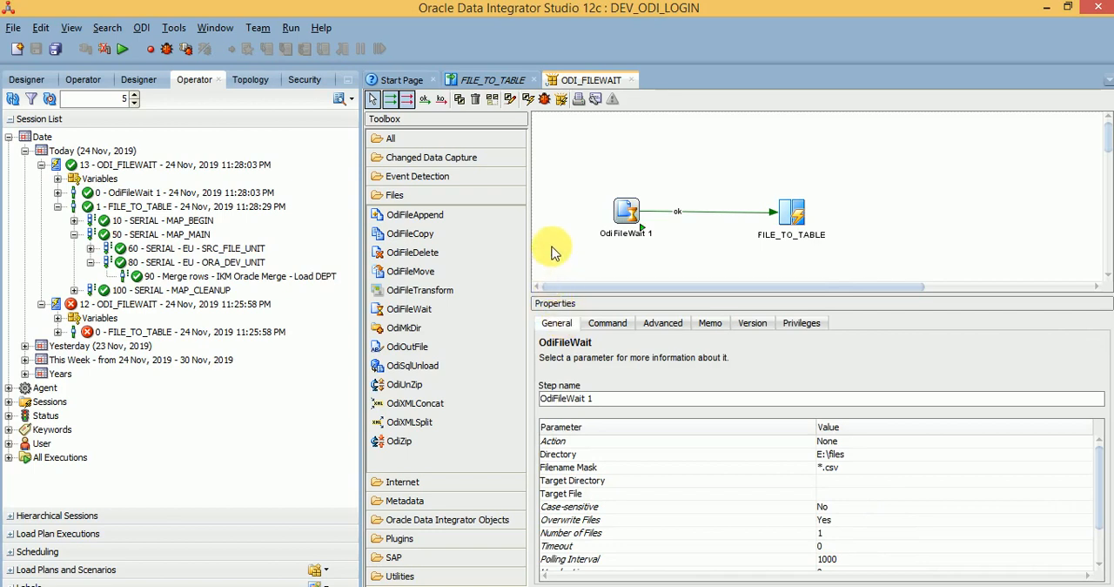
Step: Add an OdiFtpGet step from the Internet tools above FILE_TO_TABLE and inspect its Remote Host and Target Logical Schema parameters
click(444, 482)
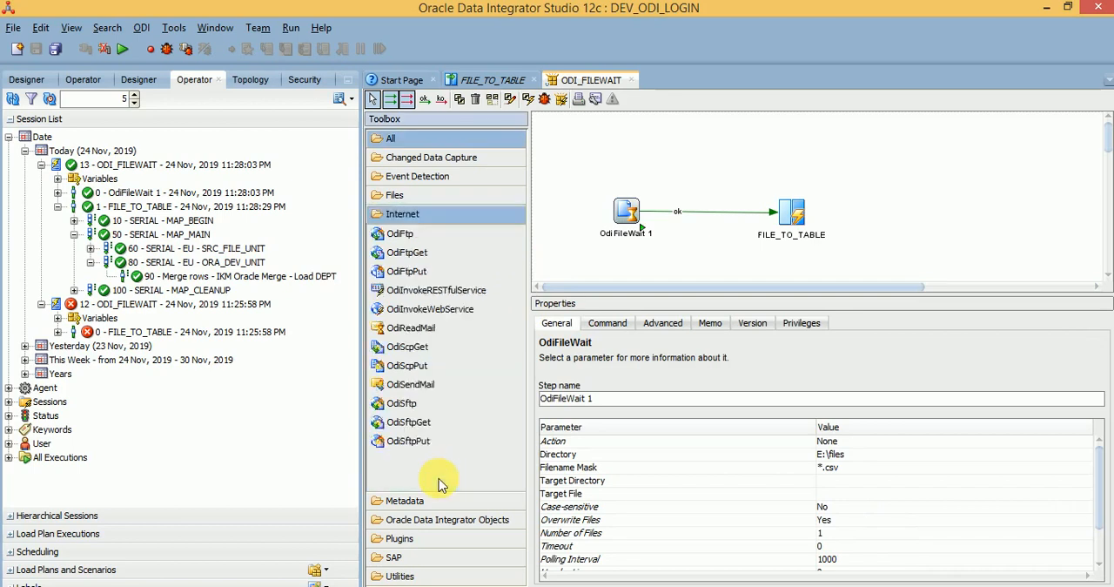
click(414, 235)
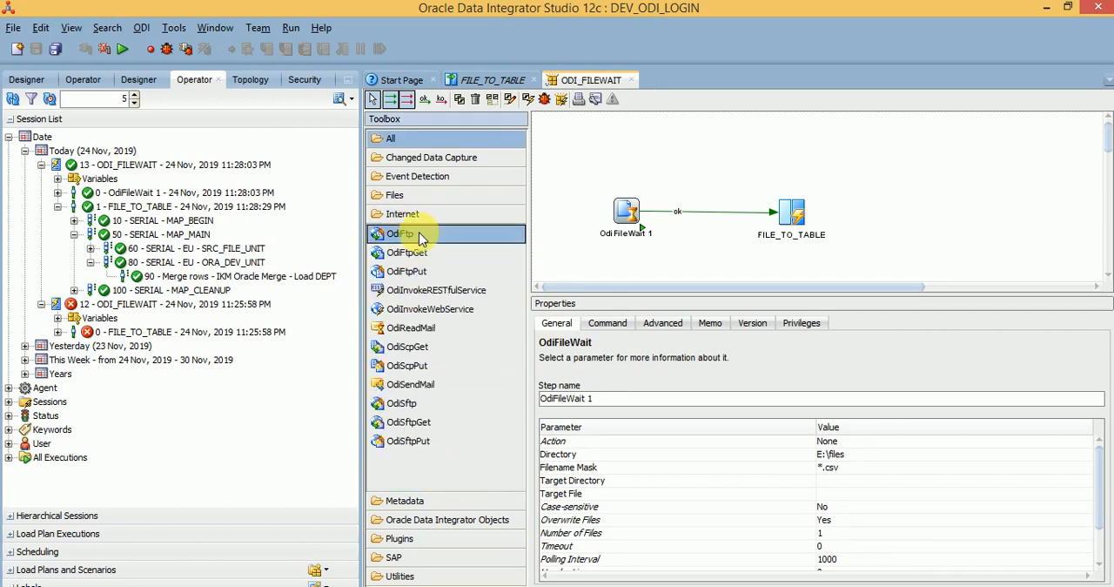
click(406, 216)
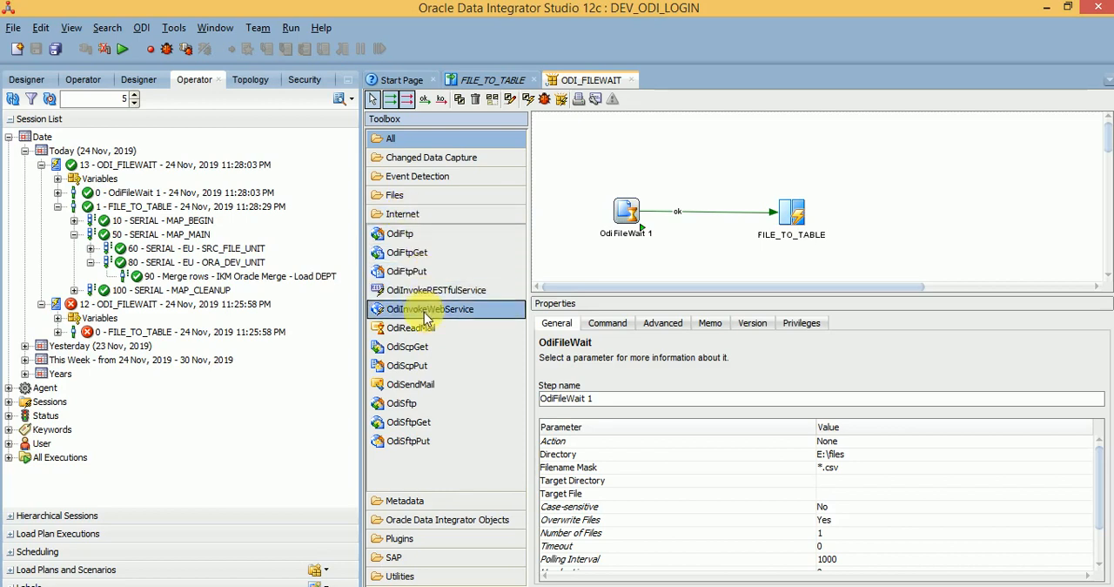
click(413, 261)
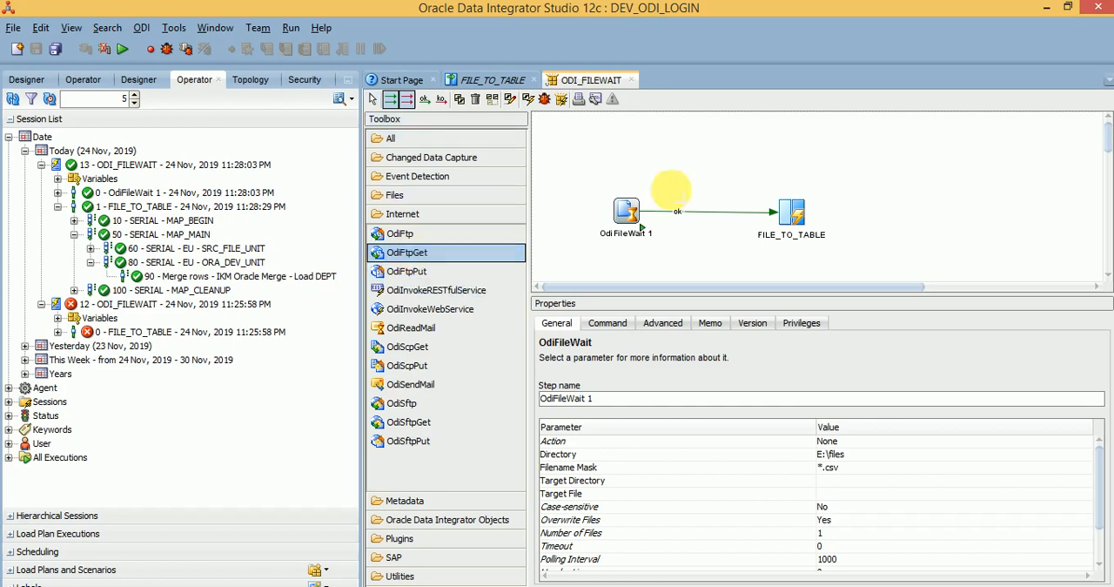
click(866, 153)
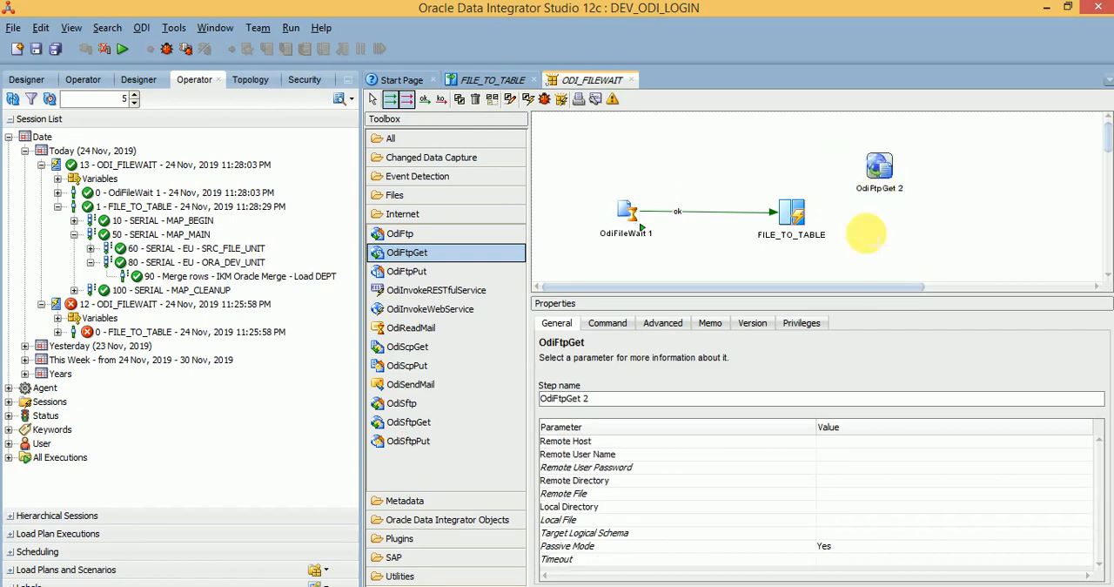
click(657, 440)
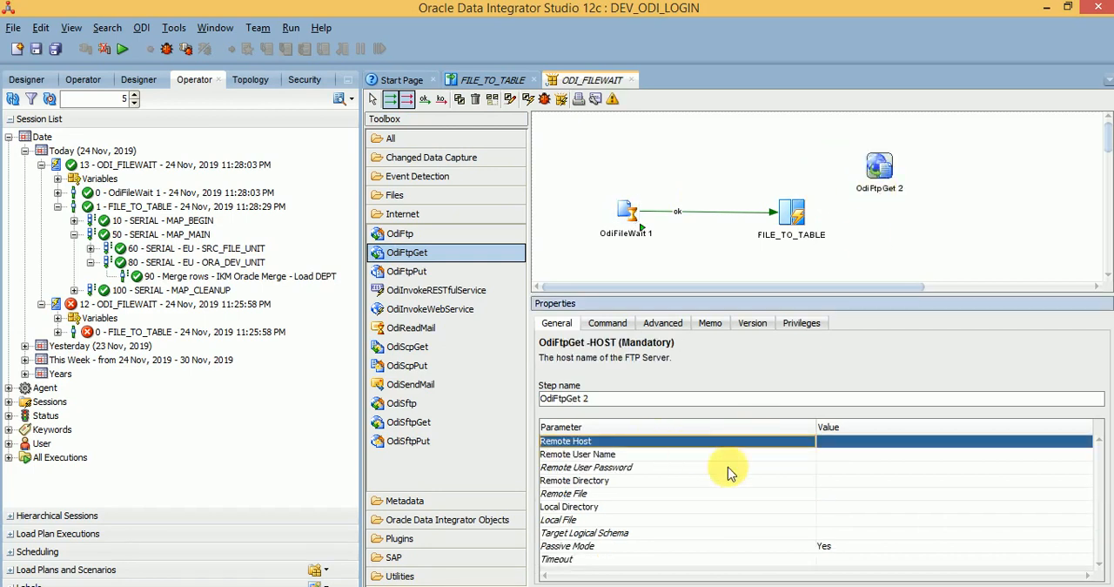
click(751, 532)
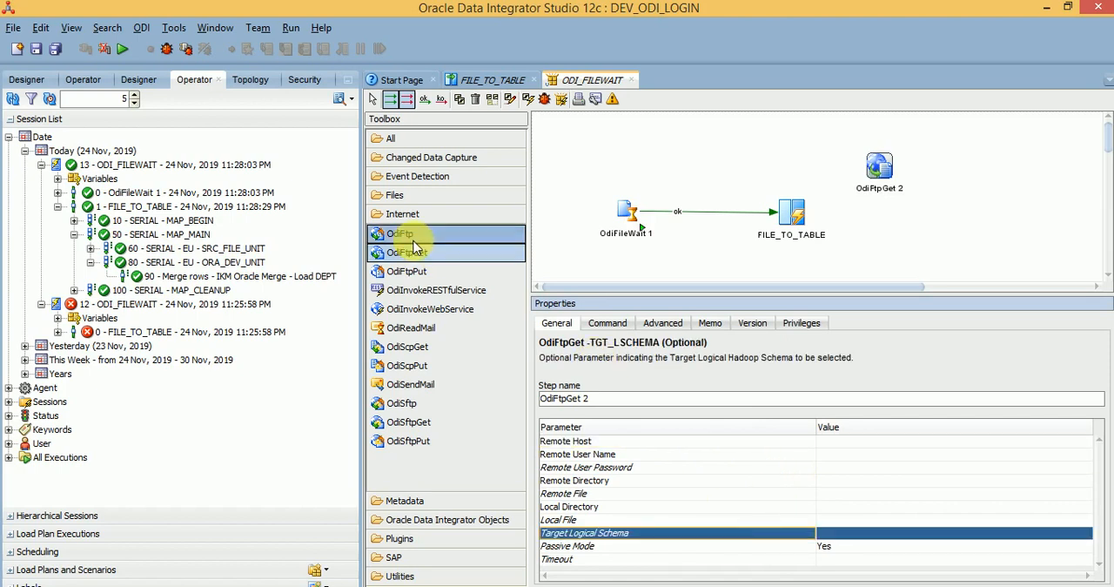
Step: Add an OdiFtpPut step beside the OdiFtpGet step and inspect its Remote Host parameter
click(418, 271)
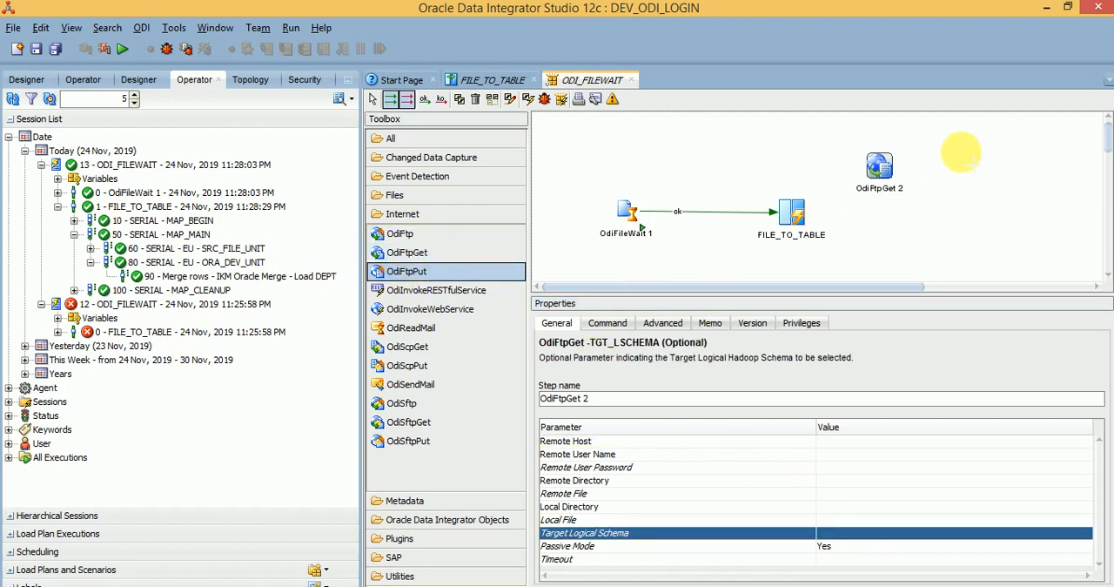
click(974, 166)
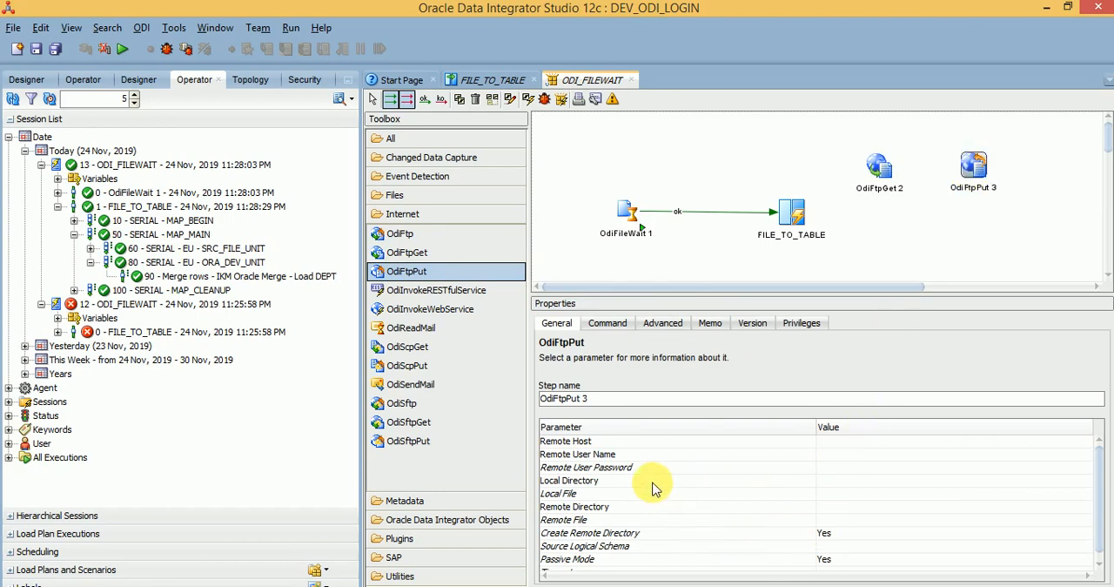
click(647, 443)
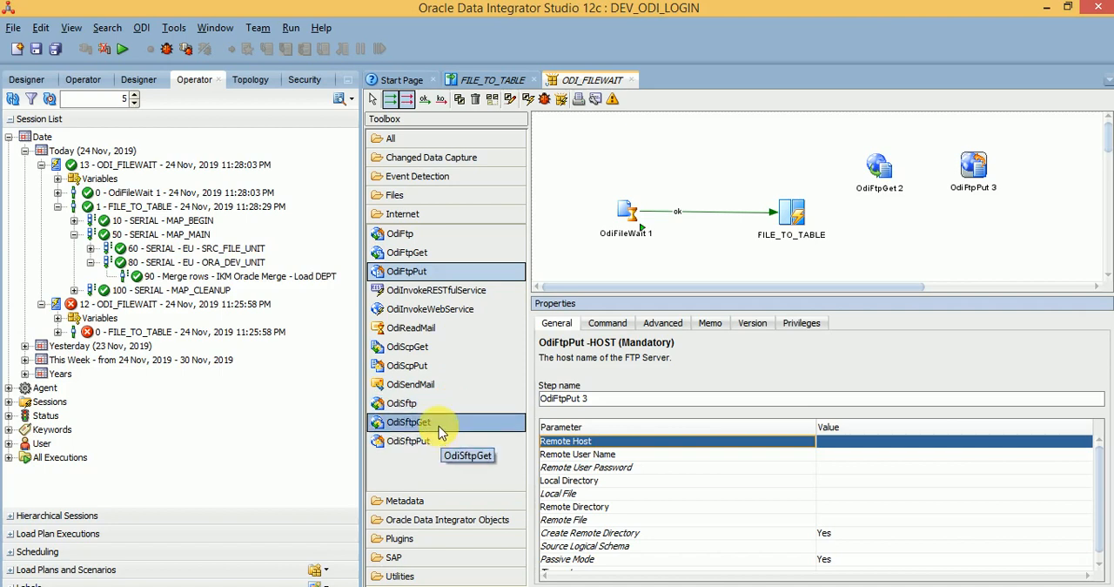
Step: Add an OdiSftpGet step below OdiFtpPut 3 and inspect its Remote Host and SSH Identity File parameters
click(422, 431)
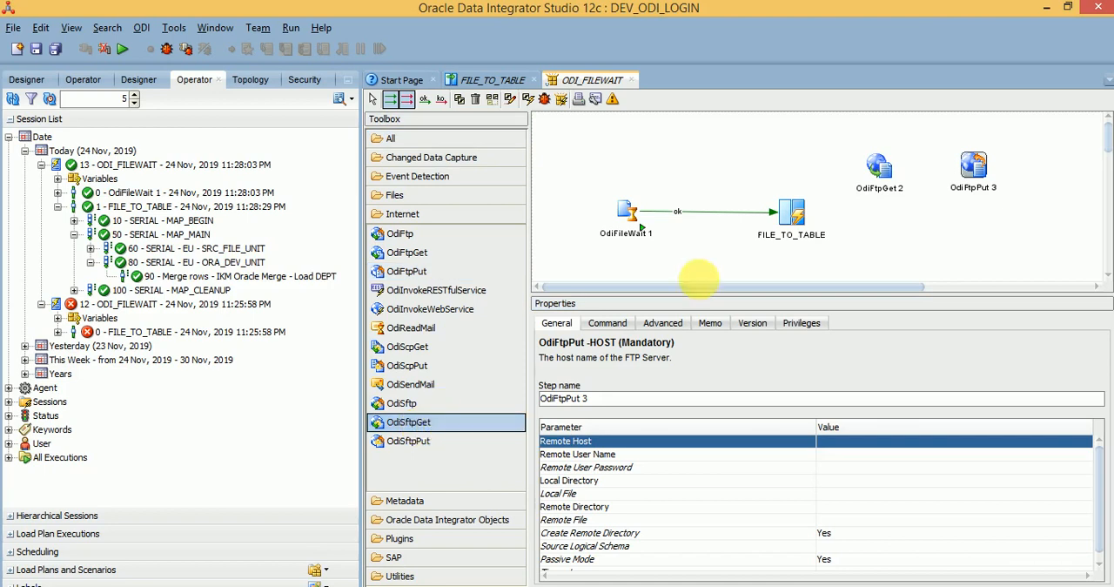
click(1001, 222)
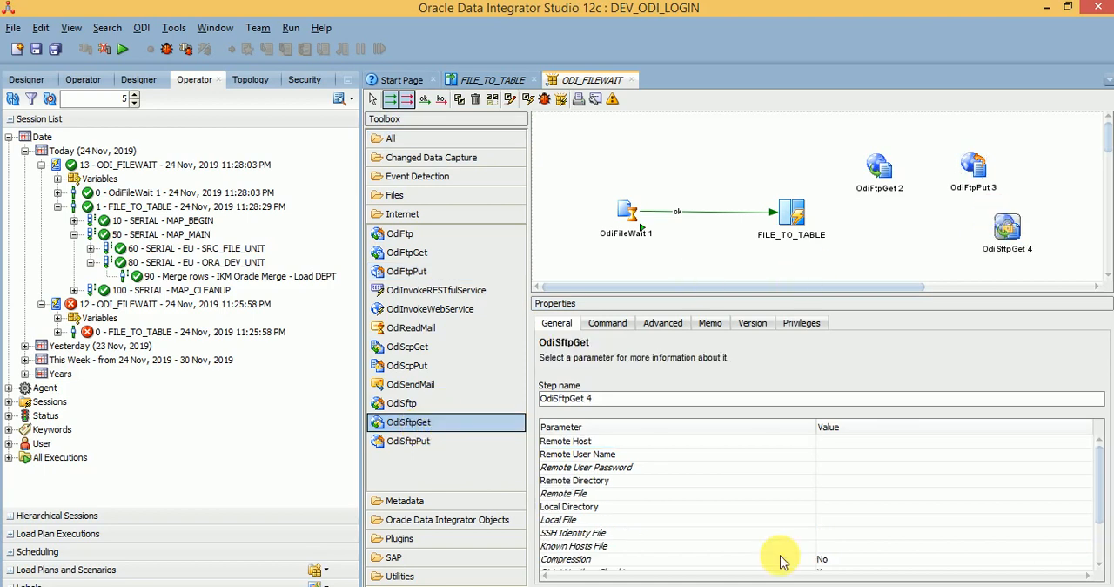
click(613, 443)
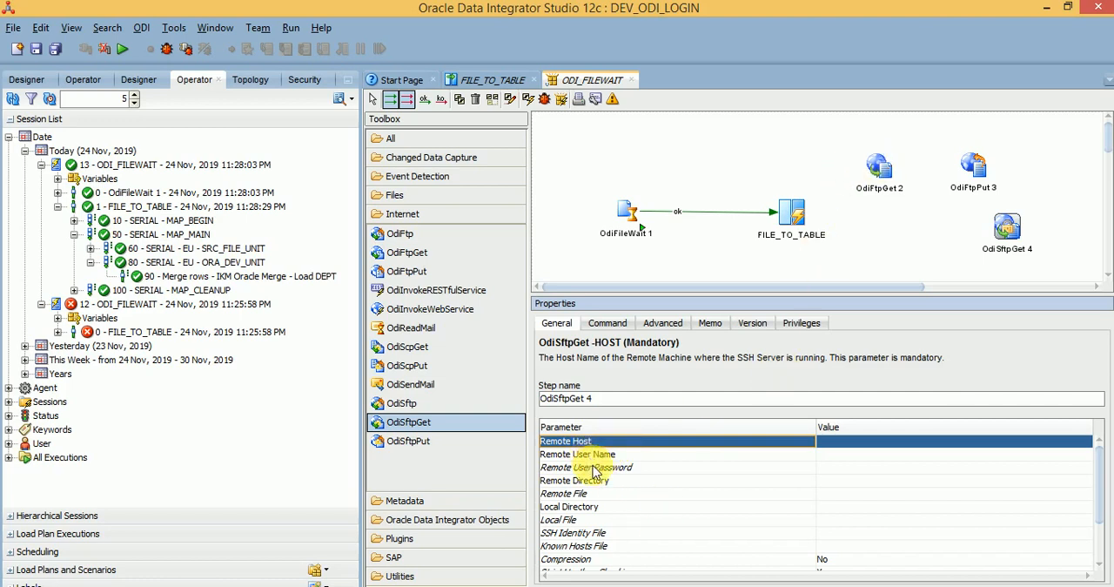
click(607, 534)
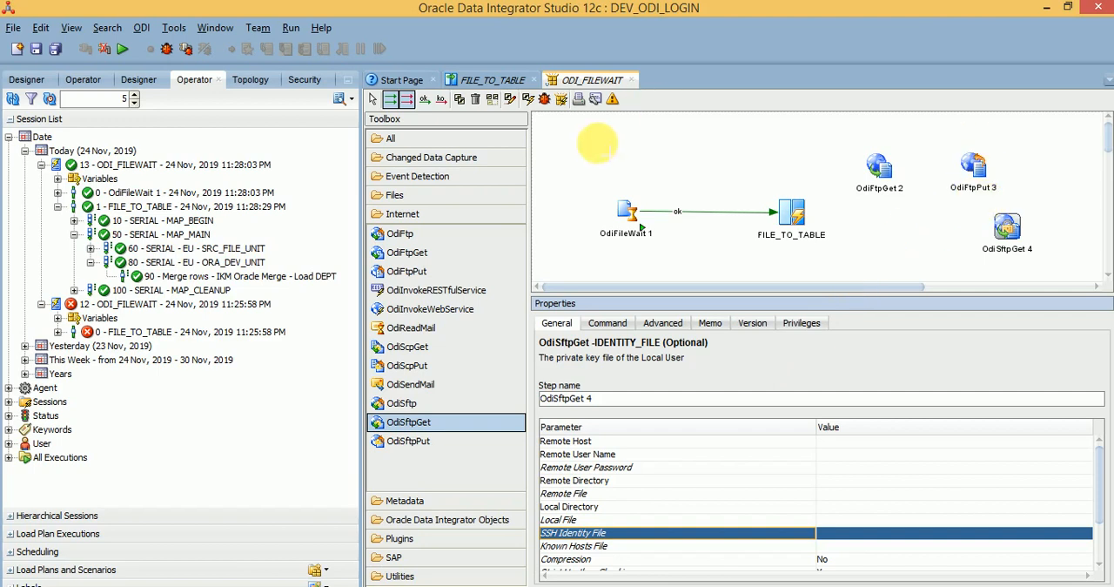
Step: Examine the OdiSftpGet step's parameter descriptions for remote host, remote user name, SSH proxy host and SSH proxy type
click(373, 99)
click(1005, 229)
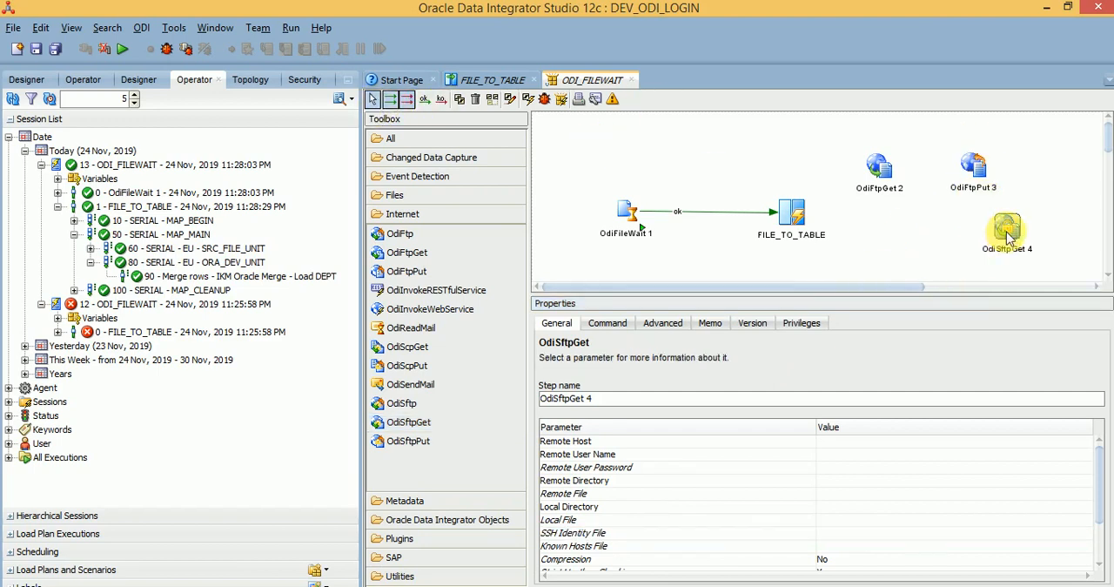
click(599, 441)
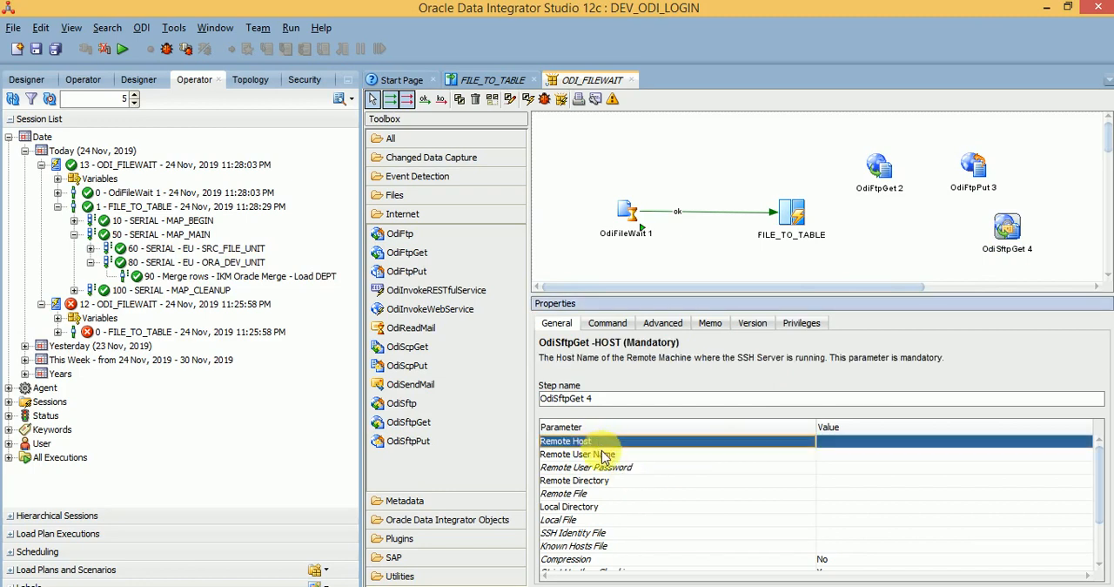
click(597, 455)
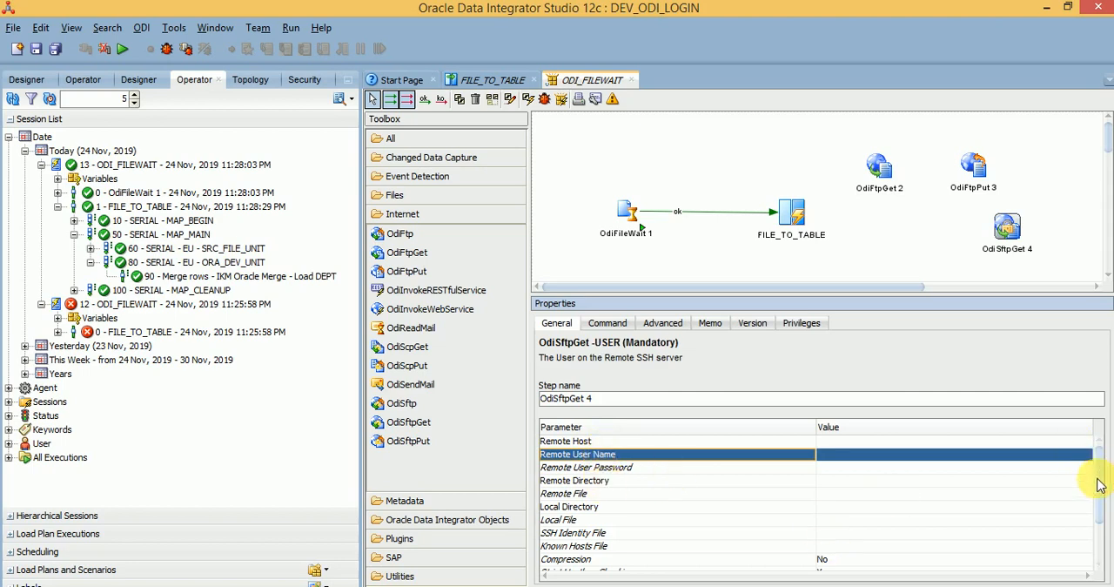
drag(1098, 485, 1096, 513)
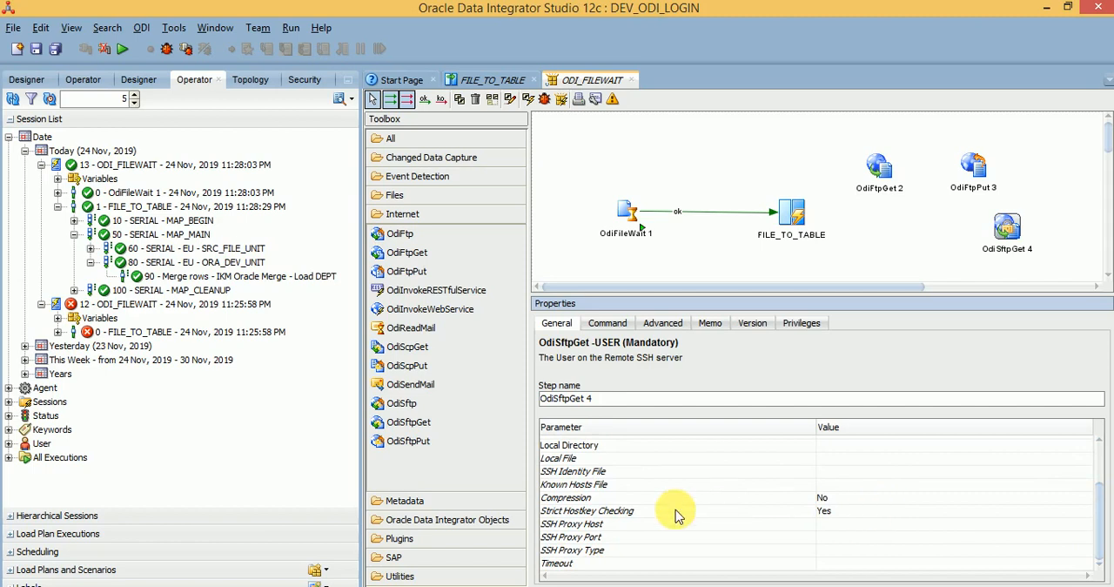
click(635, 524)
click(615, 550)
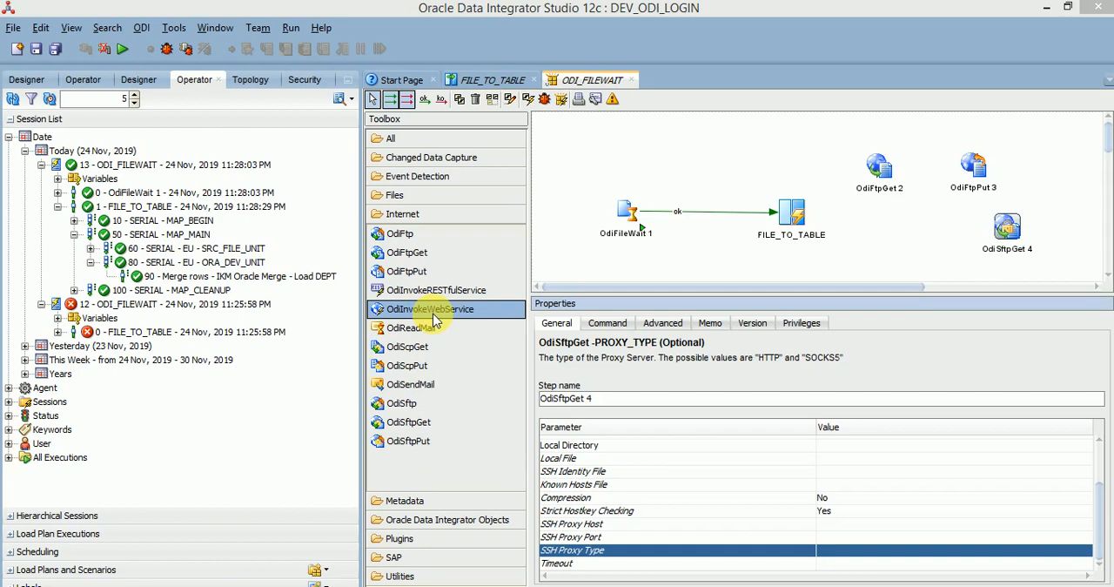
click(423, 254)
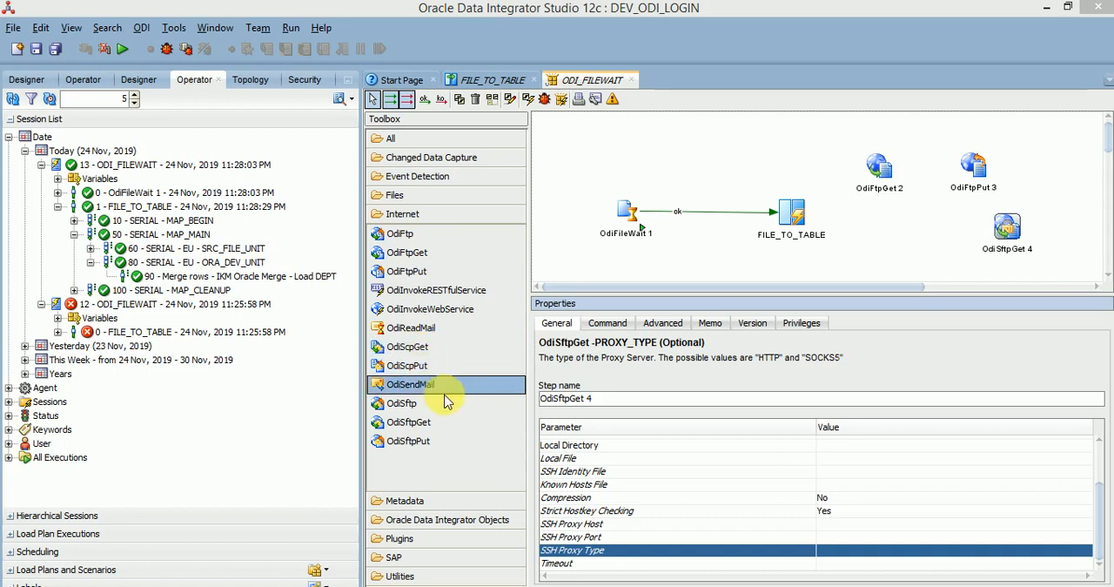
click(413, 235)
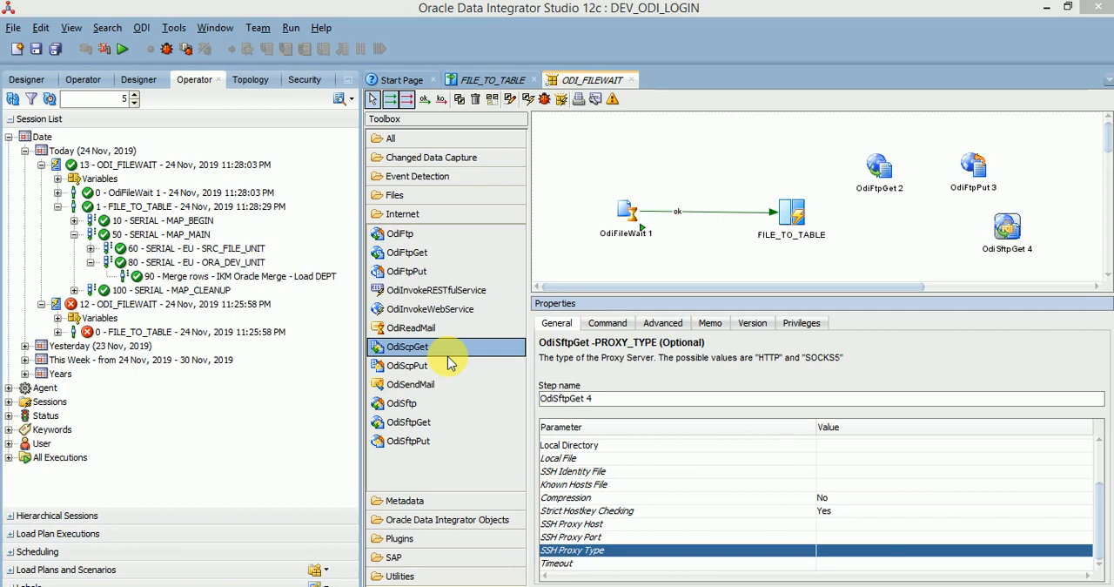
click(423, 328)
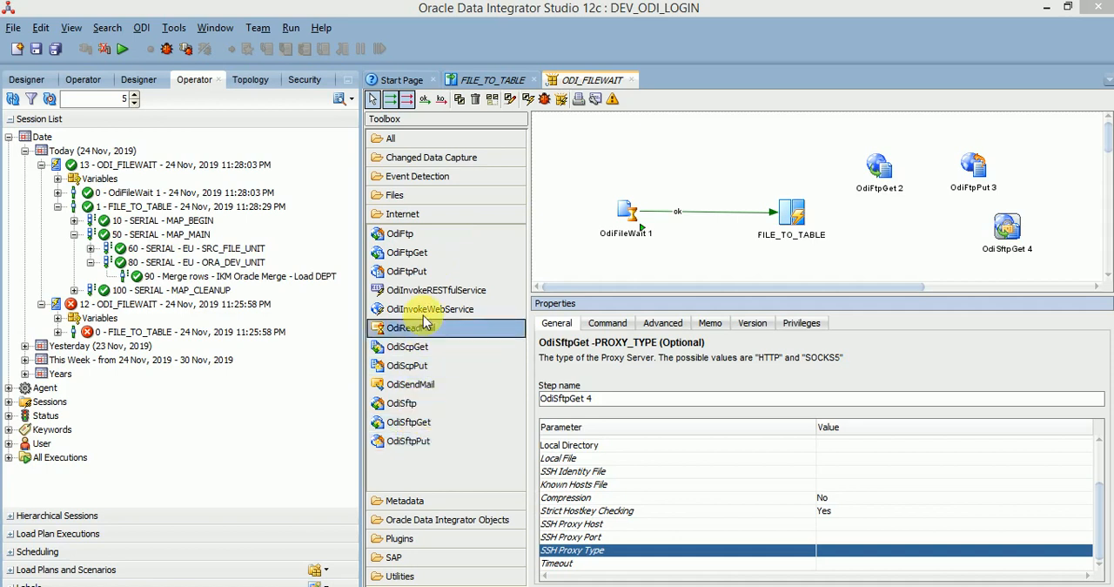
click(418, 233)
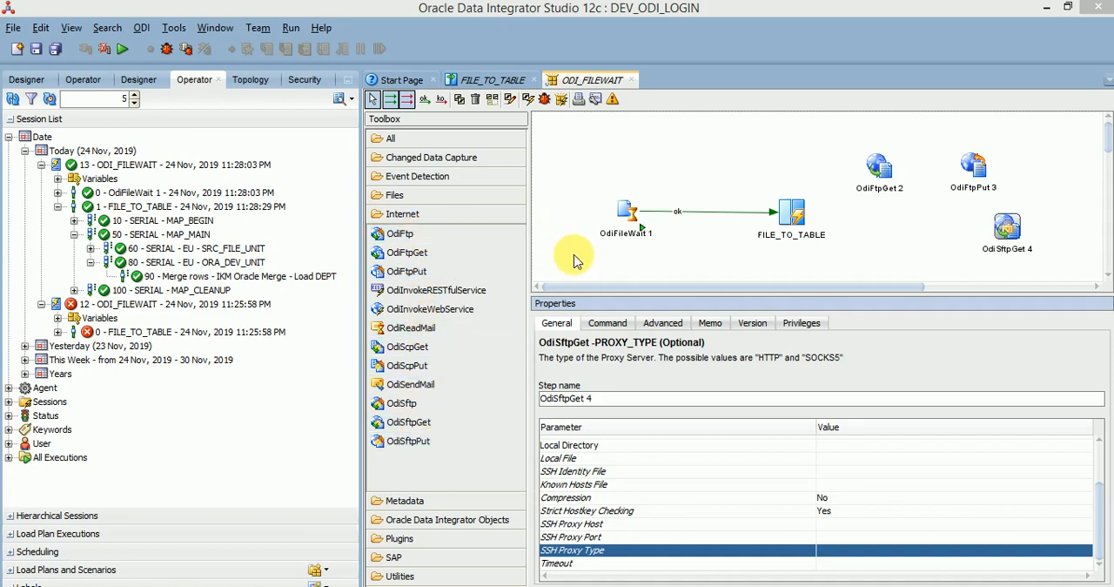
Step: Add an OdiSqlUnload step from the Files tools above OdiFileWait 1 and inspect its Target File and Password parameters
click(397, 197)
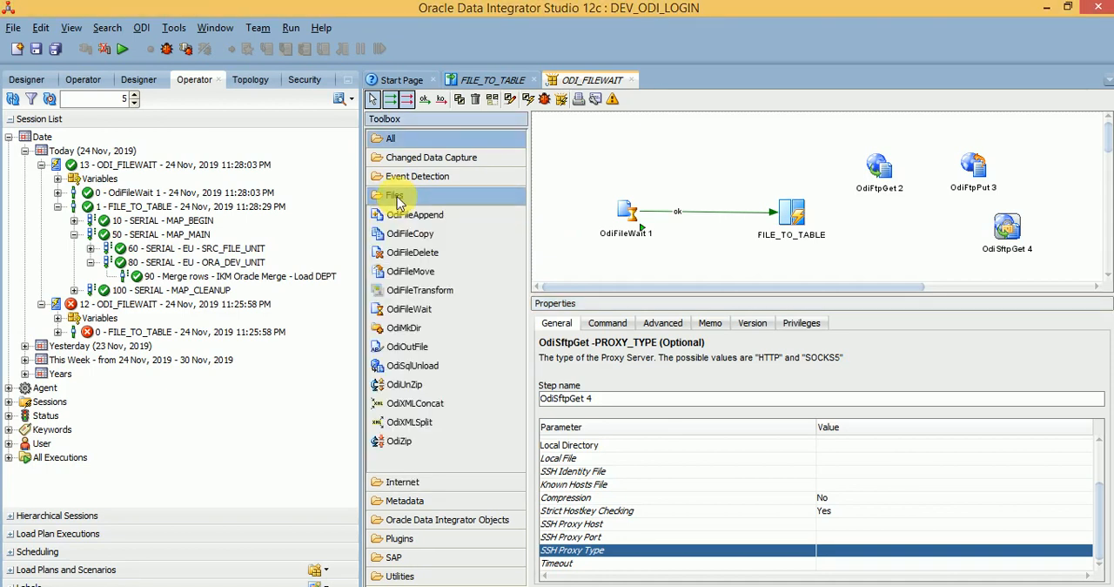
click(415, 221)
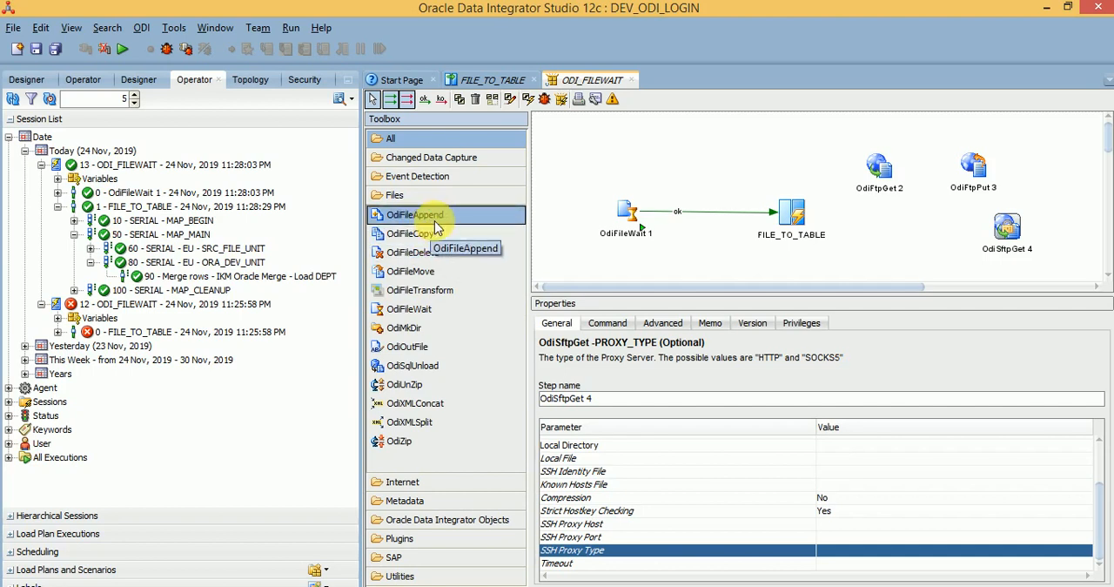
click(436, 235)
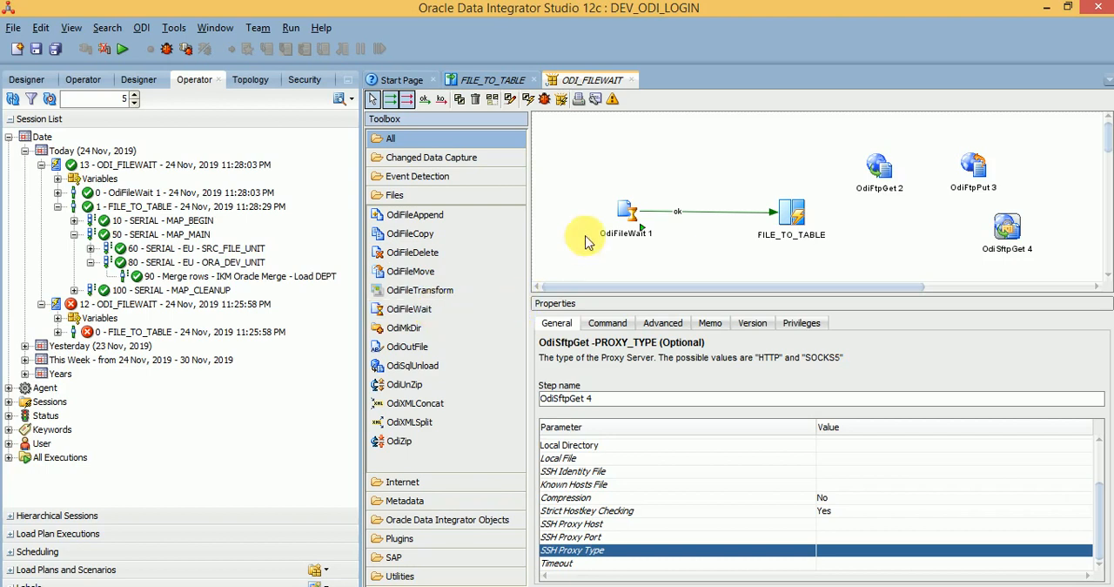
click(429, 366)
click(613, 141)
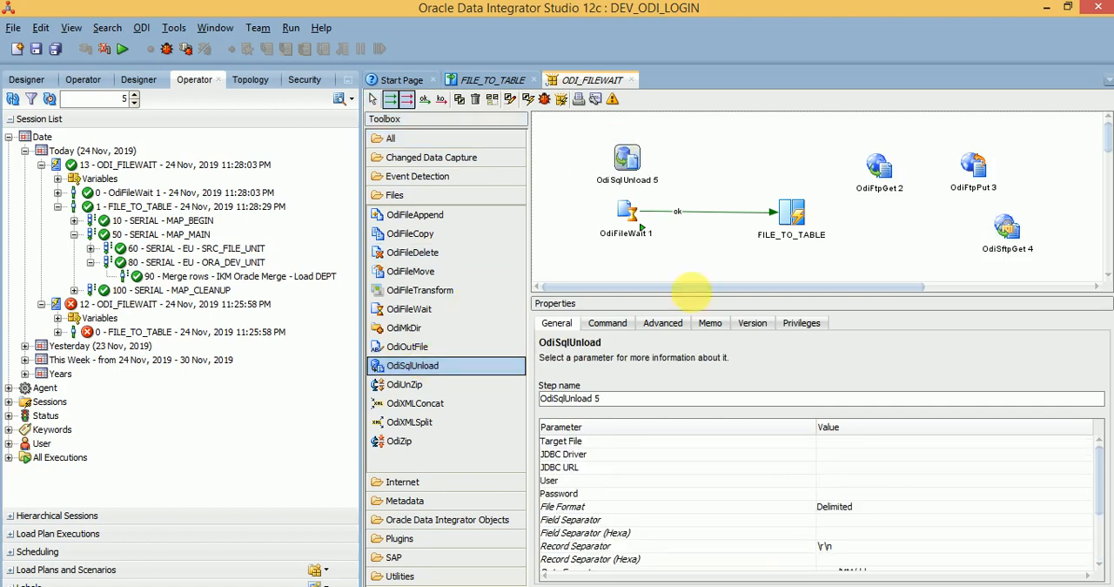
click(623, 444)
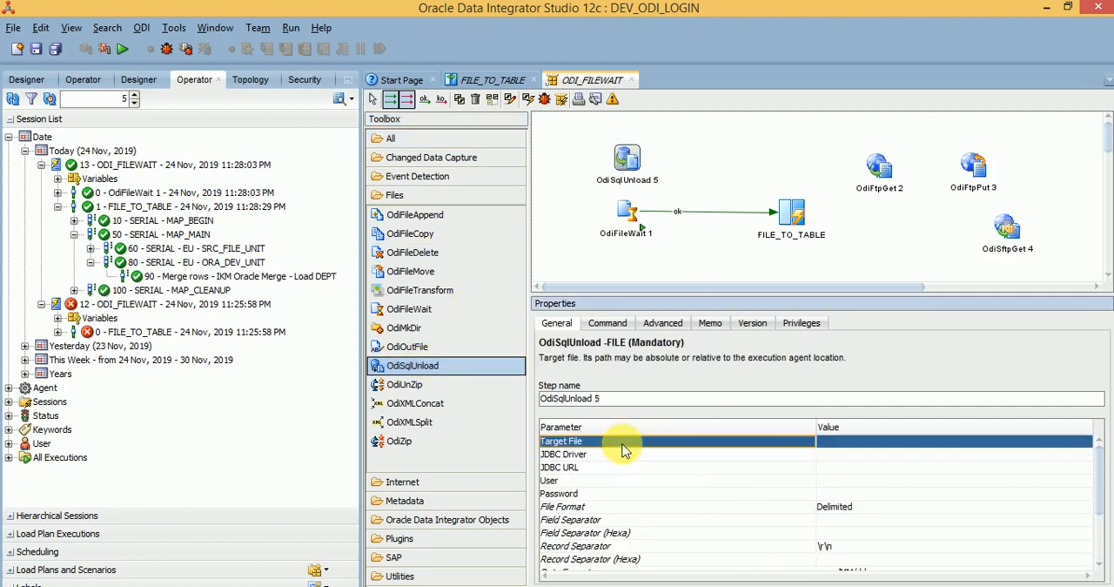
click(612, 496)
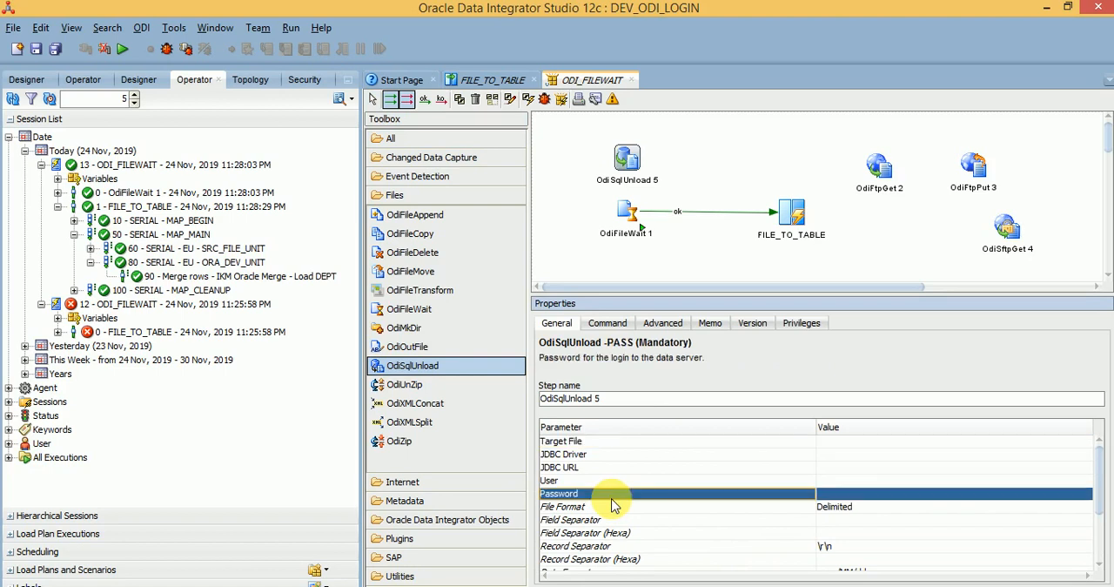
click(589, 446)
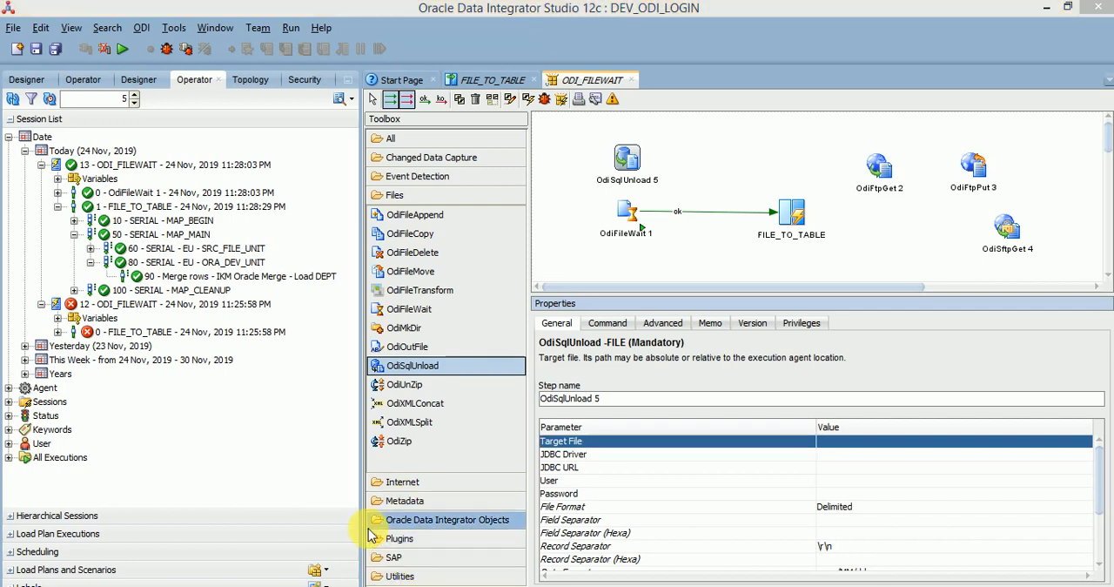
click(313, 454)
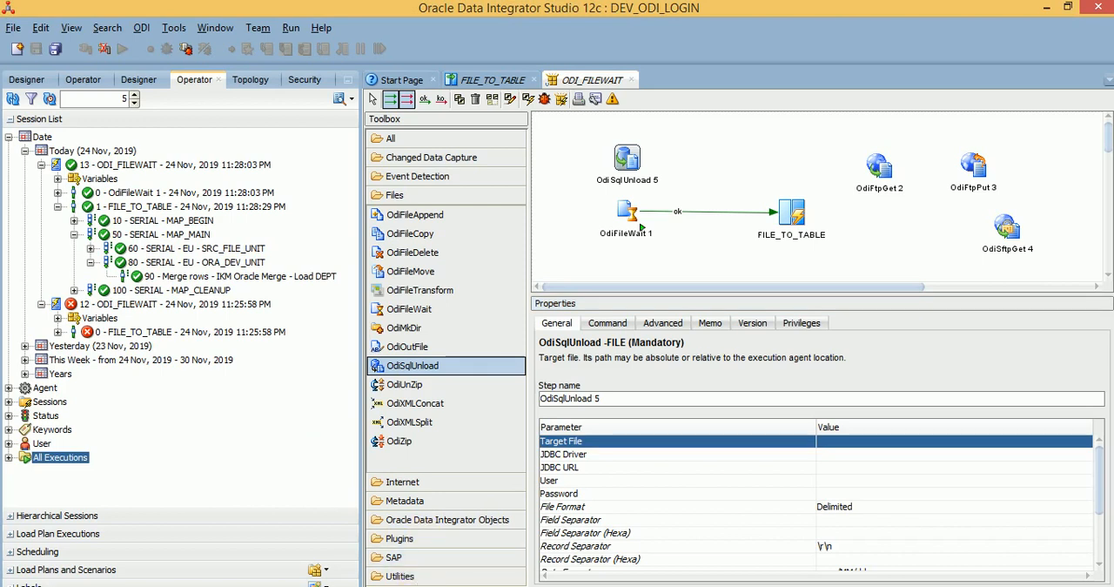